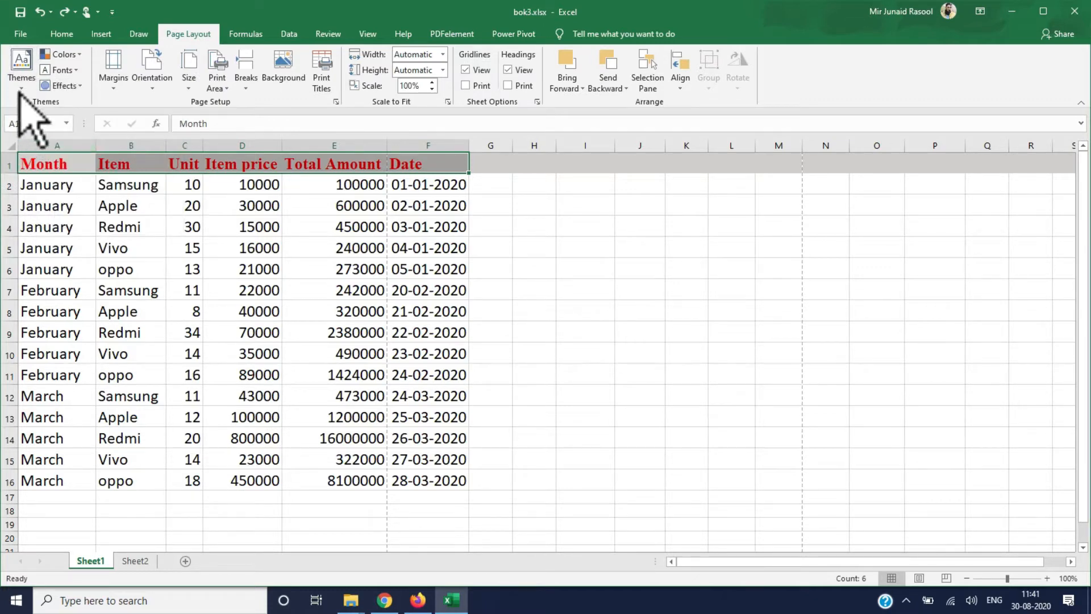
left_click_drag(43, 162, 402, 487)
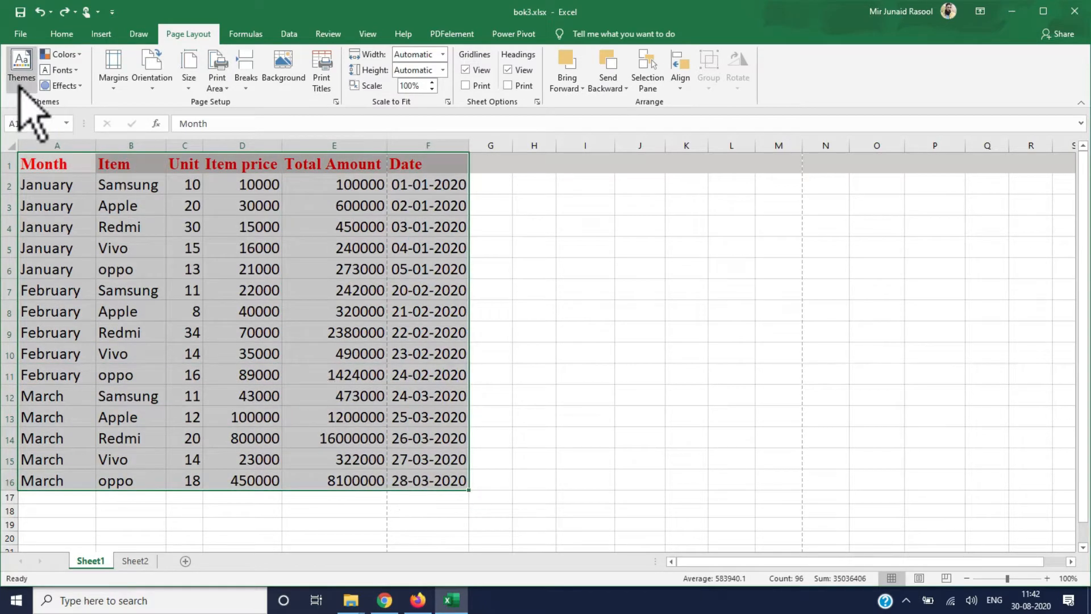
left_click(22, 68)
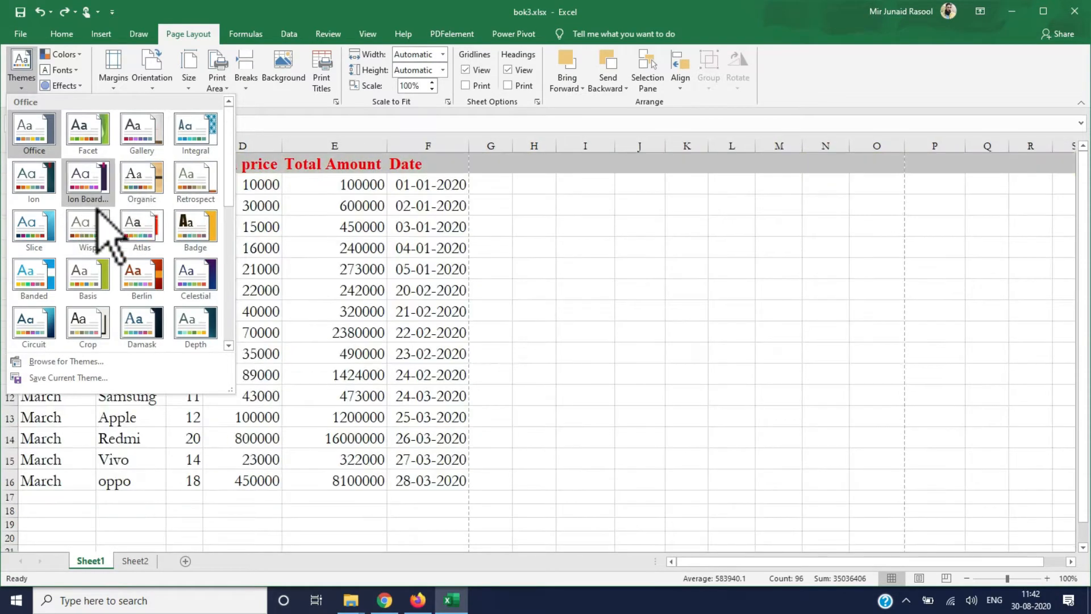
left_click(499, 300)
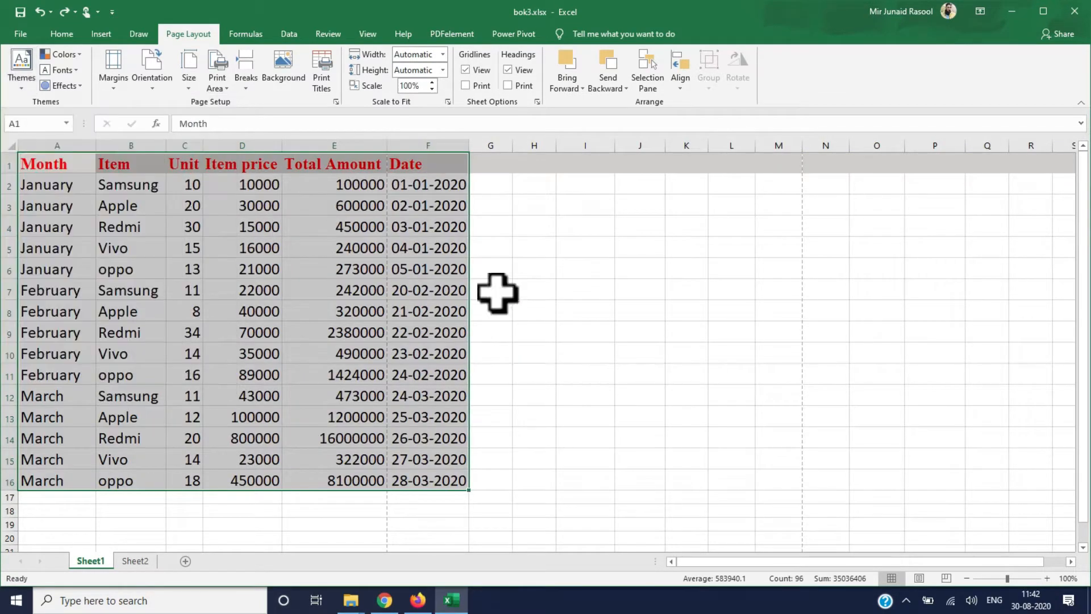
left_click(145, 185)
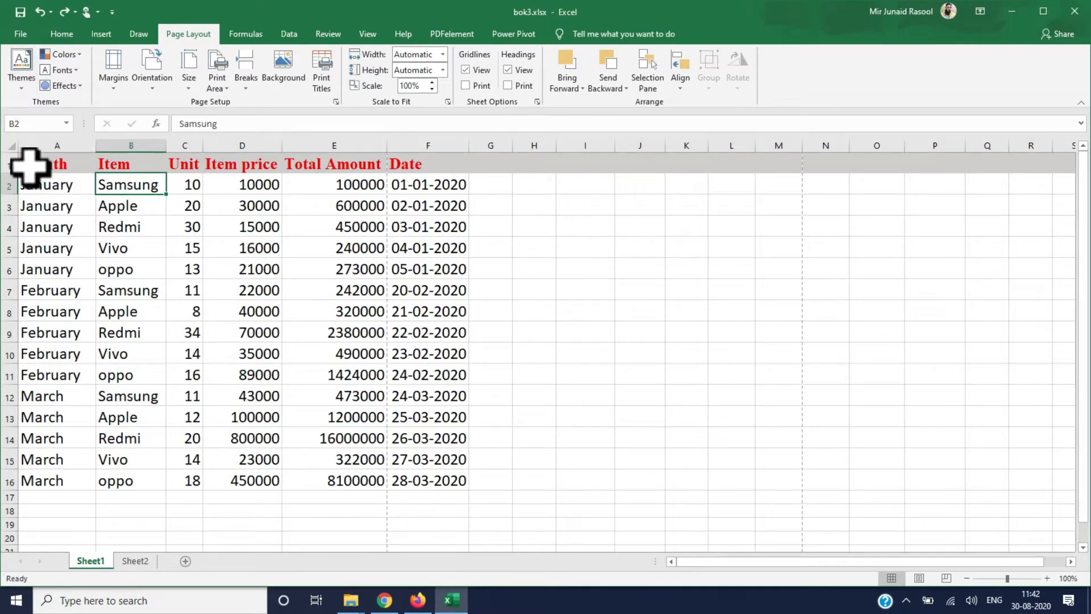
Apply the Heading 1 cell style to the header row A1:F1.
left_click_drag(29, 166, 417, 163)
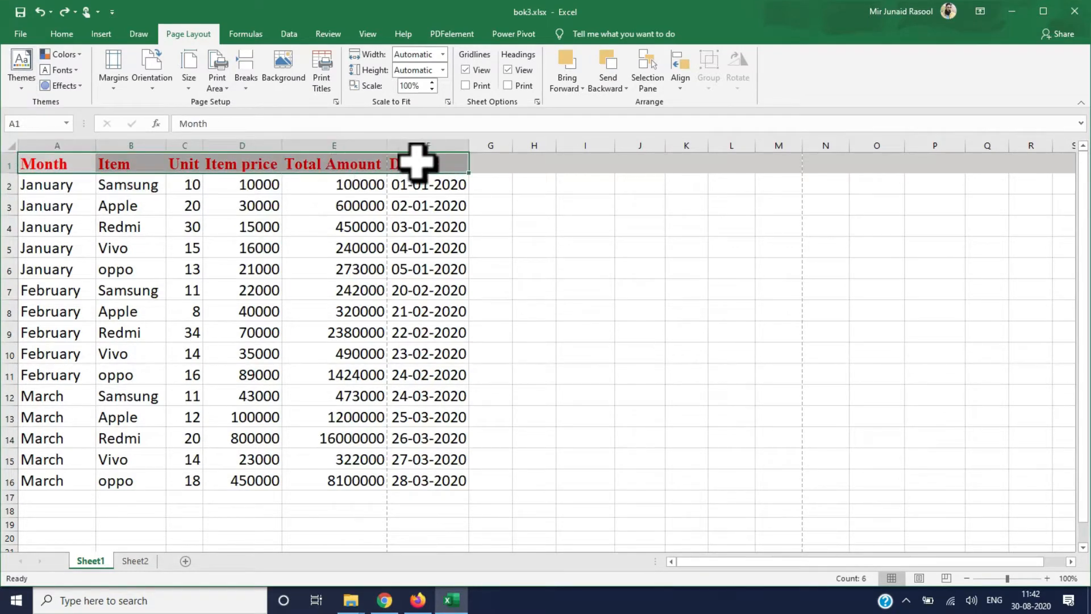
left_click(64, 34)
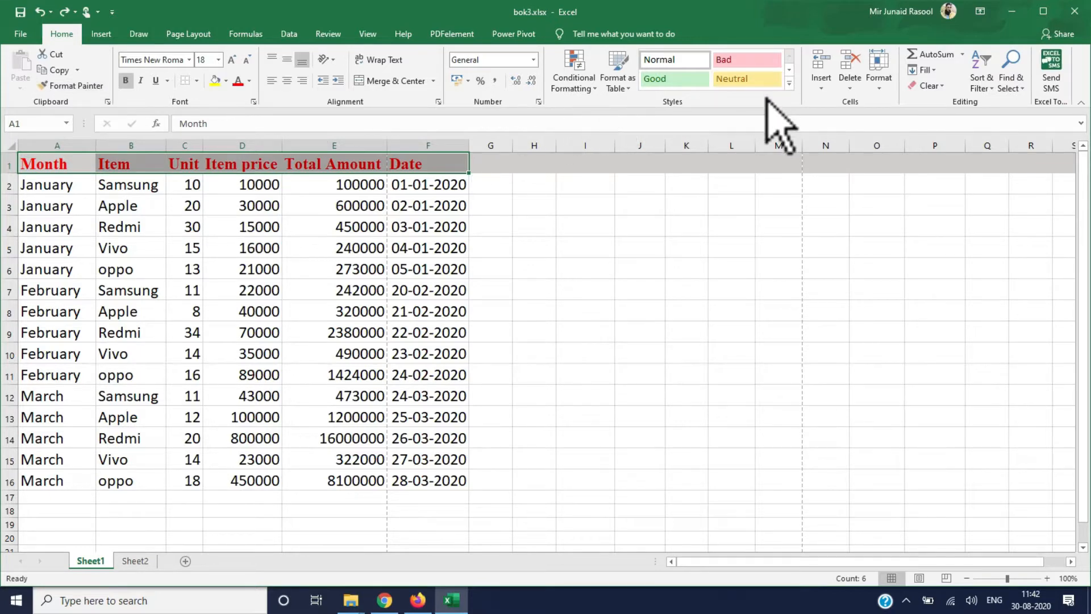
left_click(789, 83)
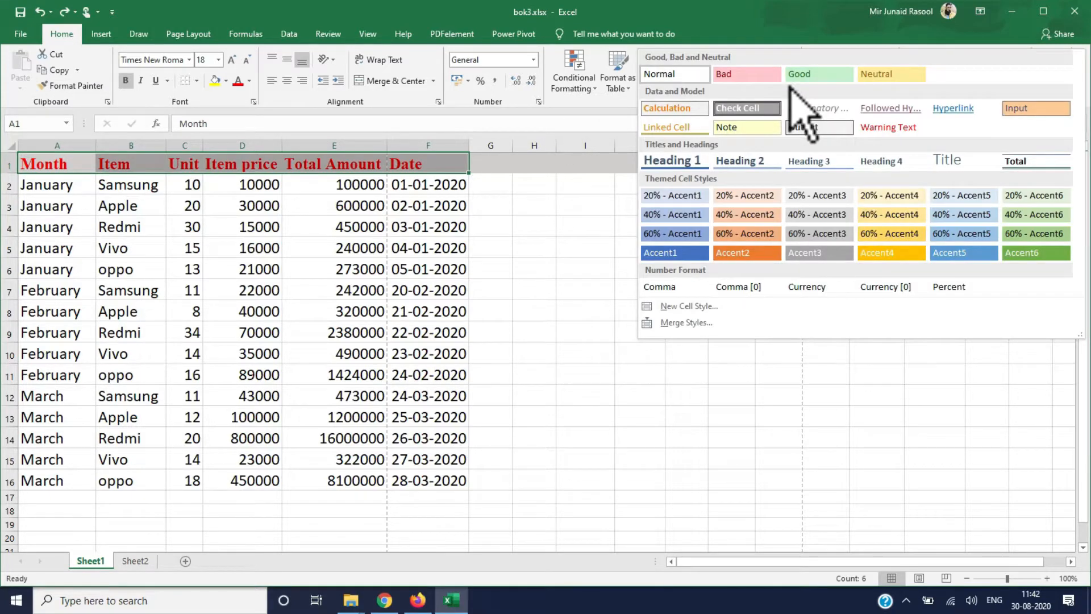
left_click(689, 161)
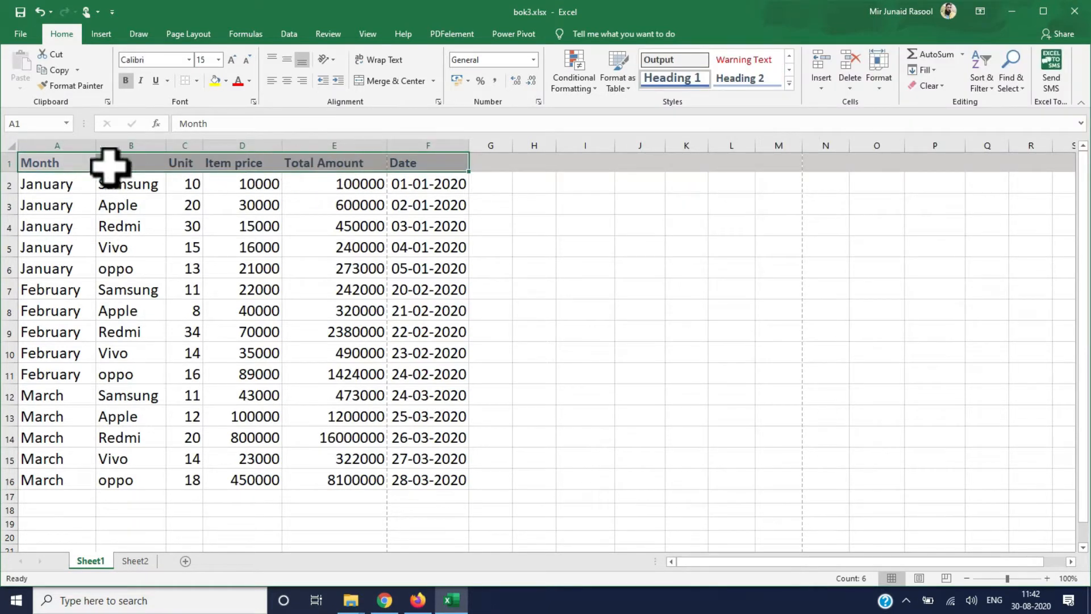
Apply the Heading 2 cell style to the month names in A2:A16.
left_click_drag(45, 181, 49, 480)
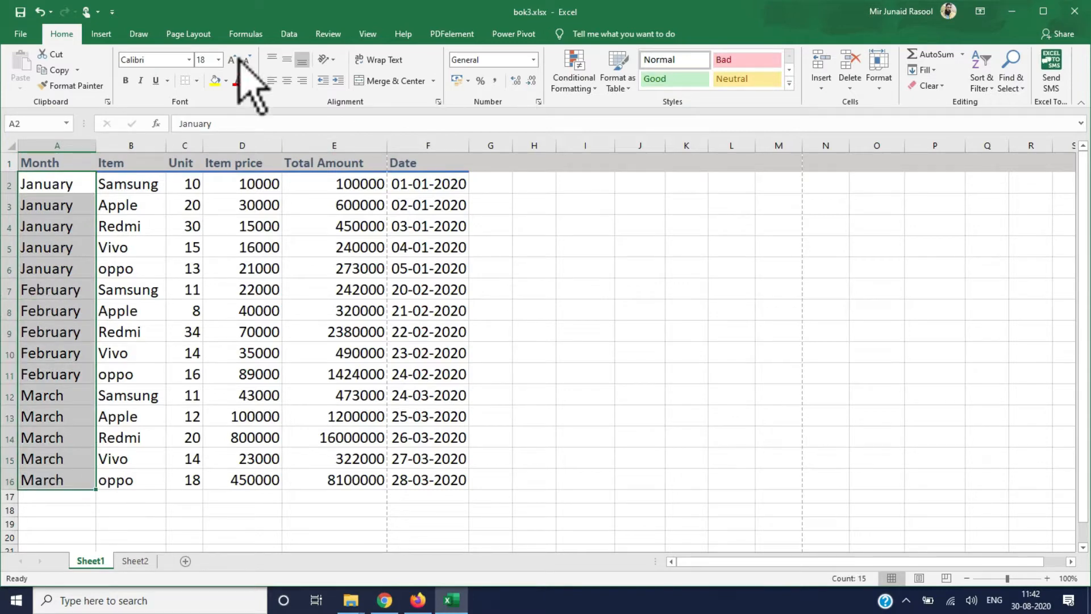
left_click(789, 83)
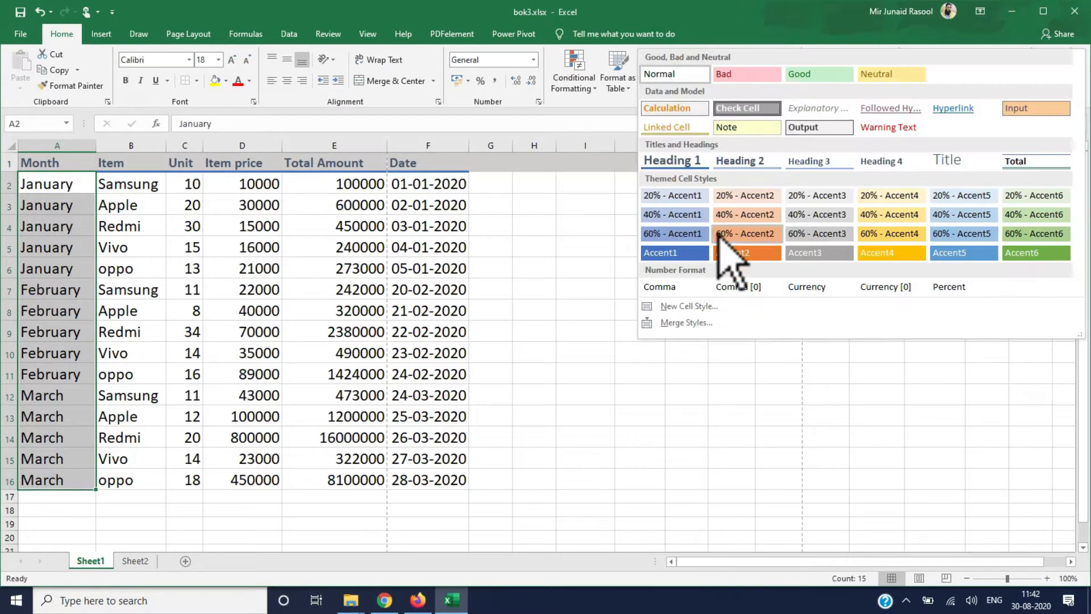
left_click(739, 162)
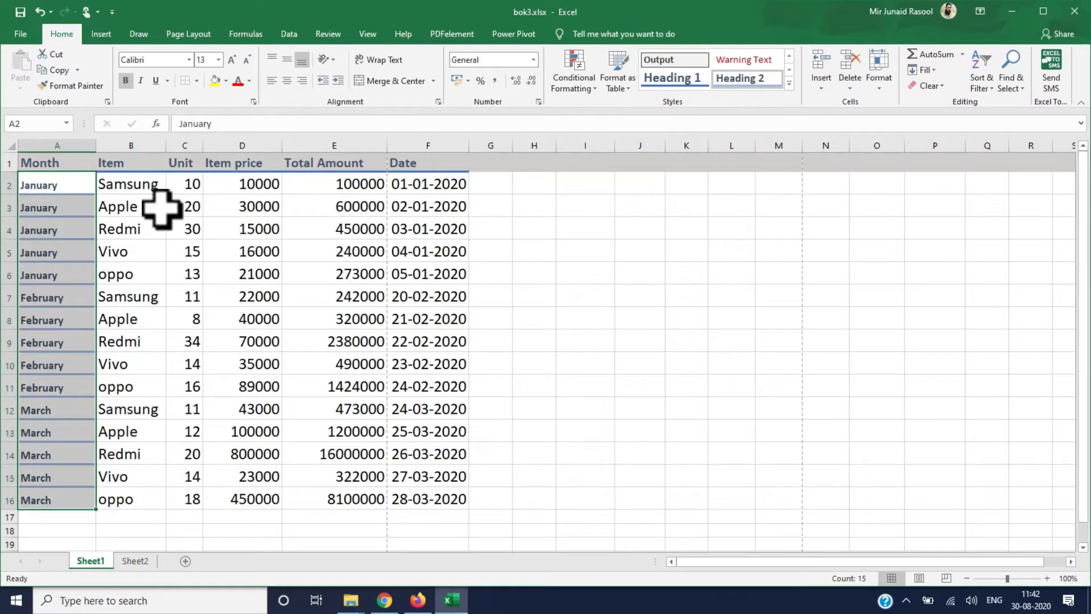
Apply the 20% - Accent1 cell style to the item, unit, price and total data in B2:E16.
left_click_drag(117, 183, 370, 497)
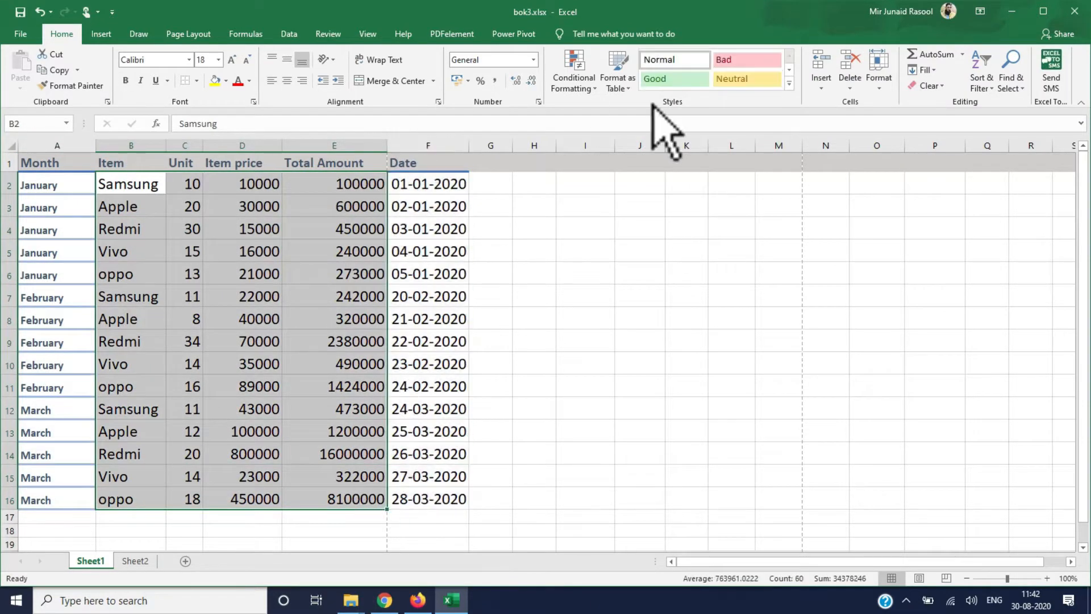
left_click(790, 85)
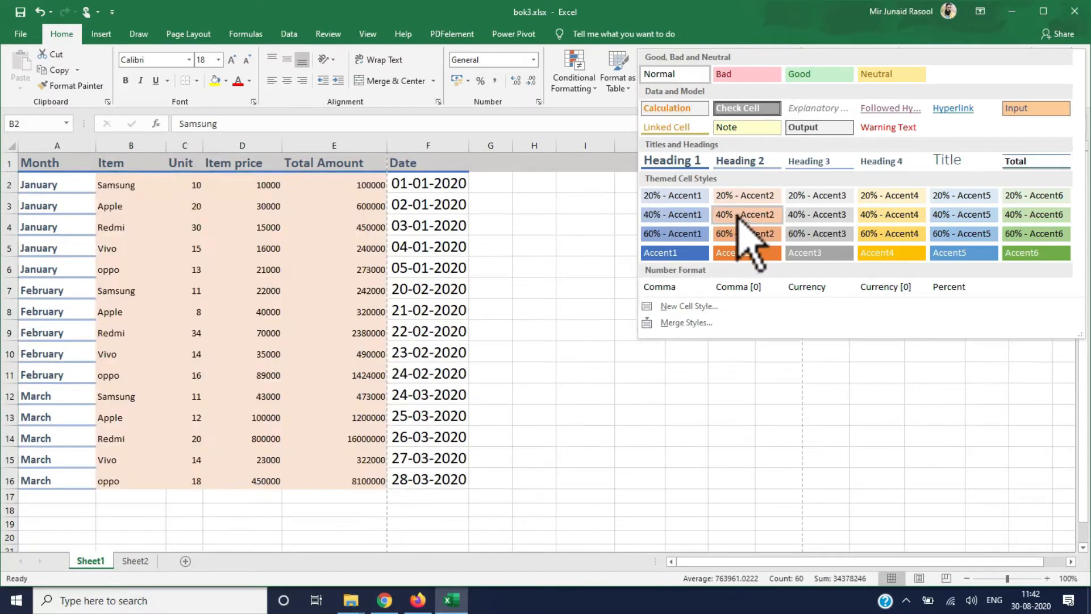
left_click(700, 197)
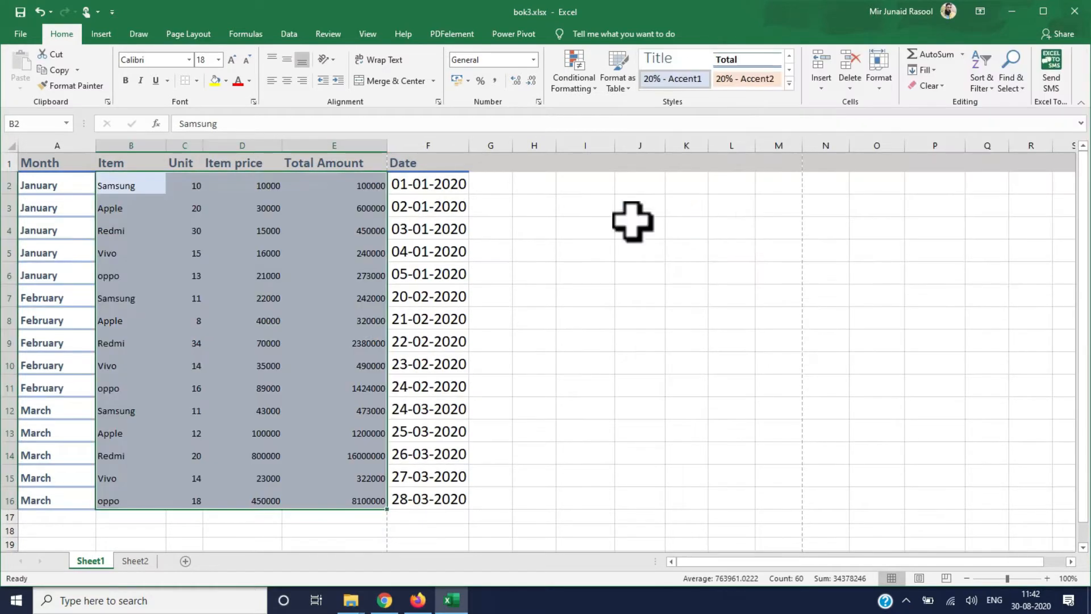
Apply the 60% - Accent5 cell style to the dates in F2:F16.
left_click(403, 177)
left_click_drag(402, 178, 426, 489)
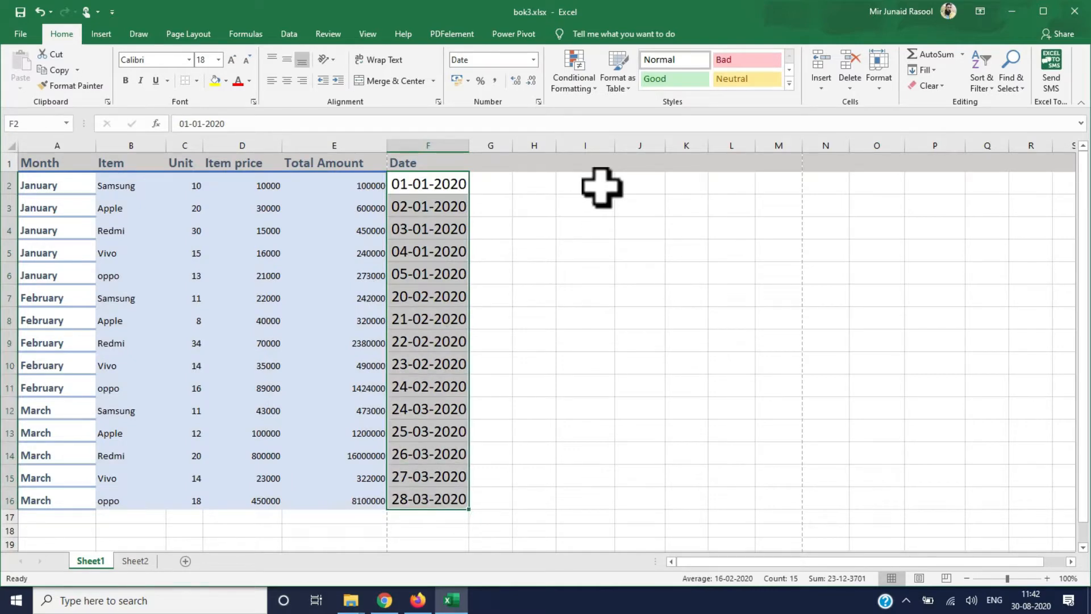
left_click(788, 83)
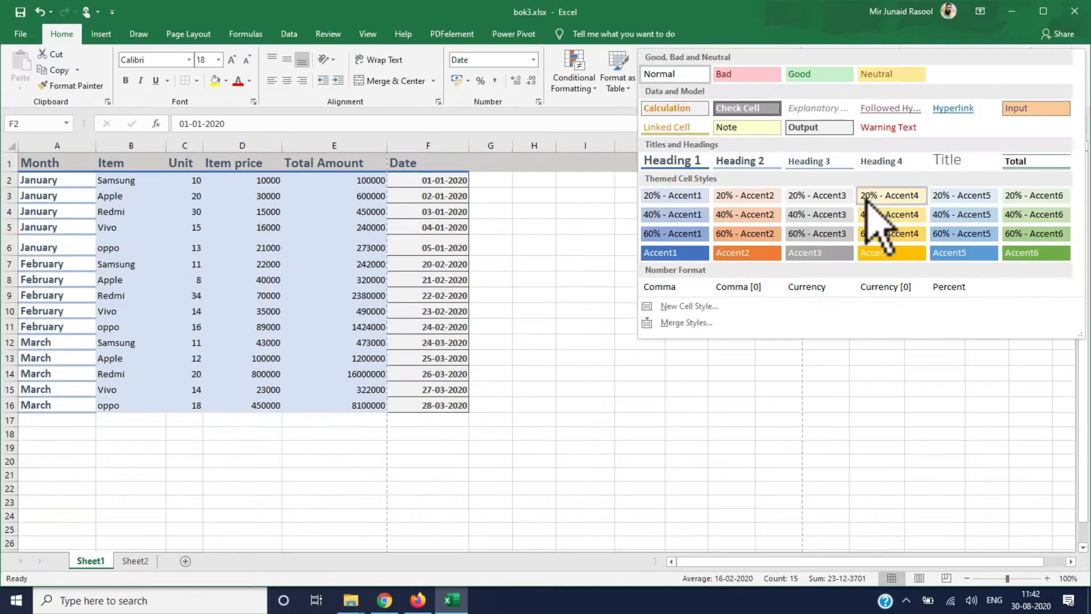
left_click(943, 233)
left_click(626, 291)
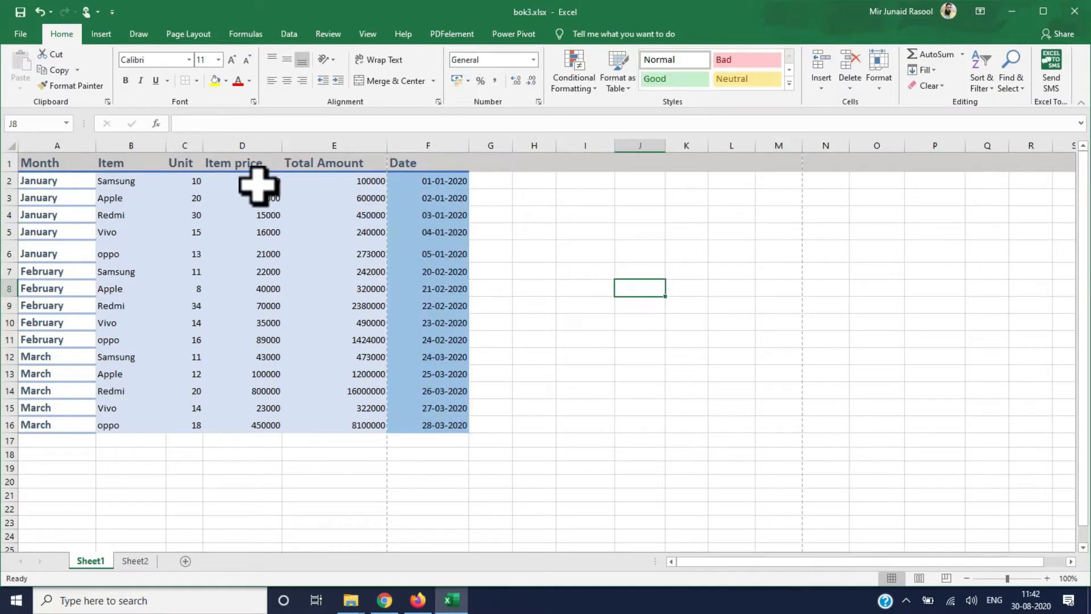
Apply the Gallery theme to the workbook with the table A1:F16 selected.
left_click_drag(54, 166, 460, 428)
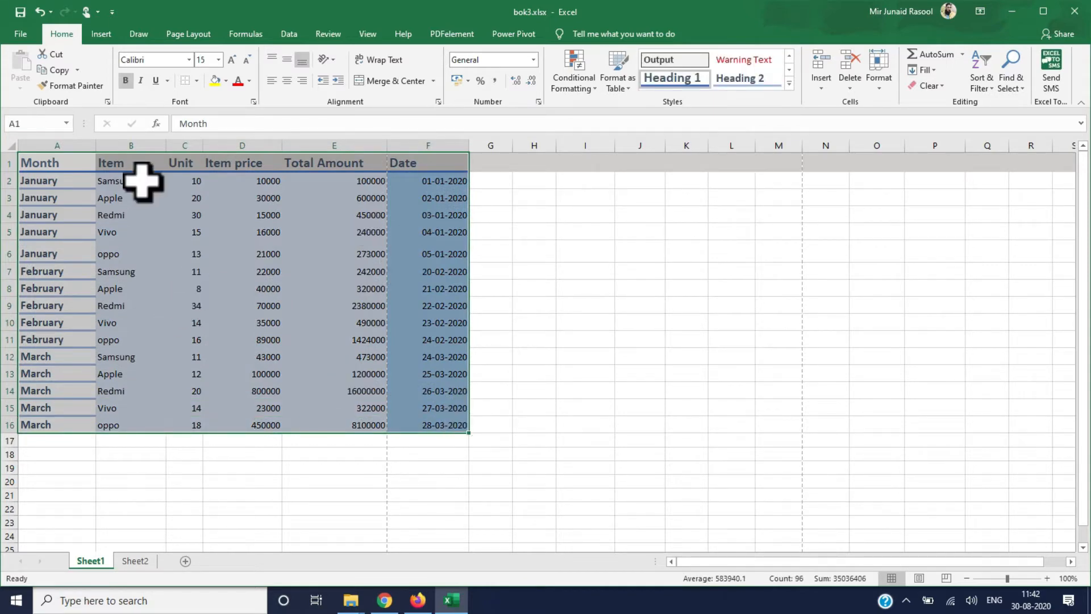
left_click(182, 34)
left_click(22, 71)
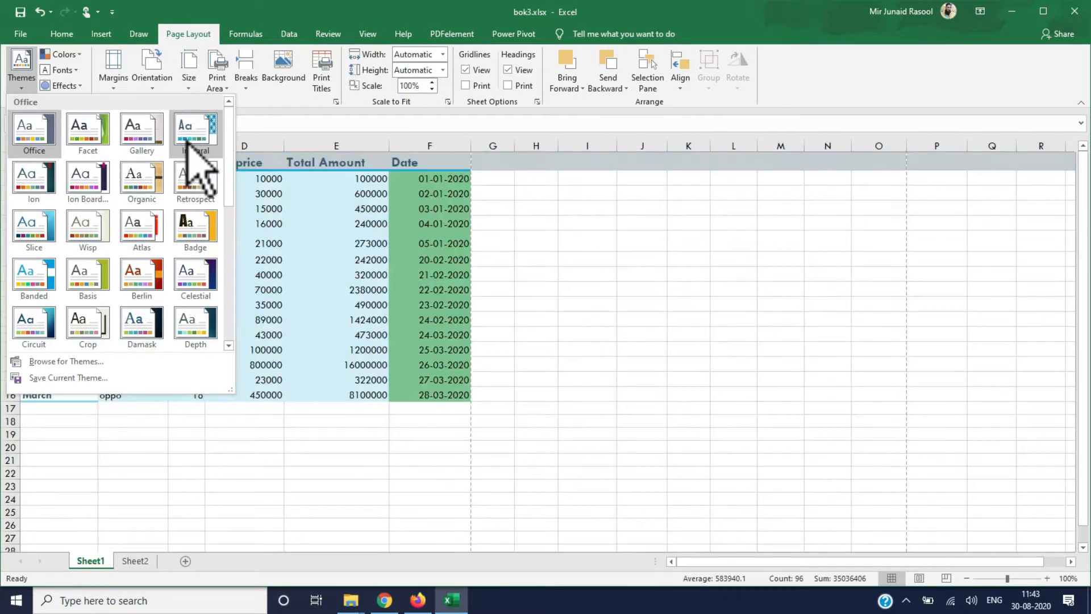
left_click(139, 151)
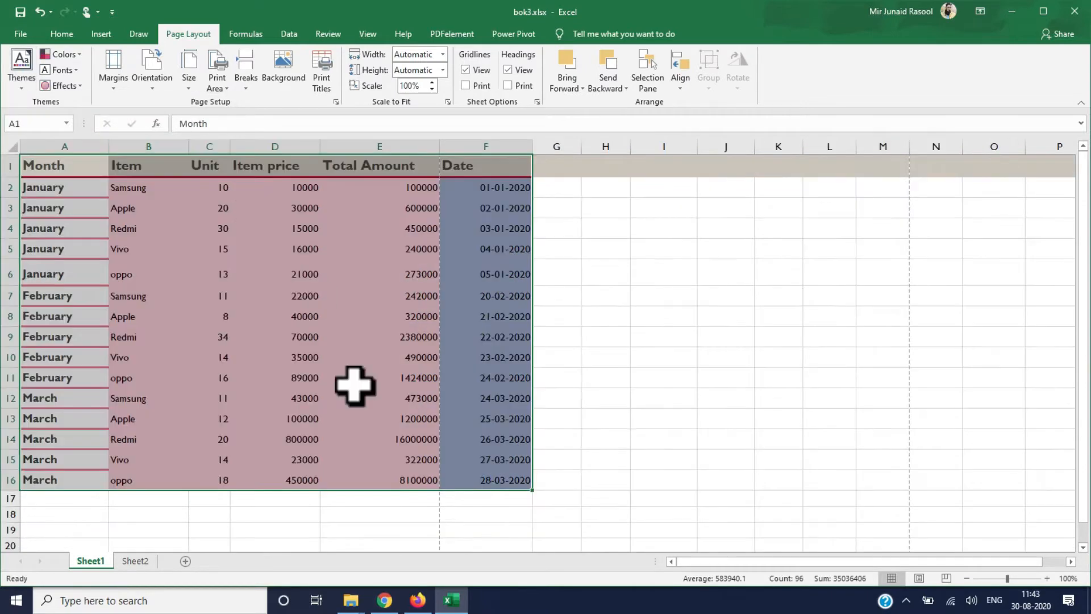
left_click(663, 373)
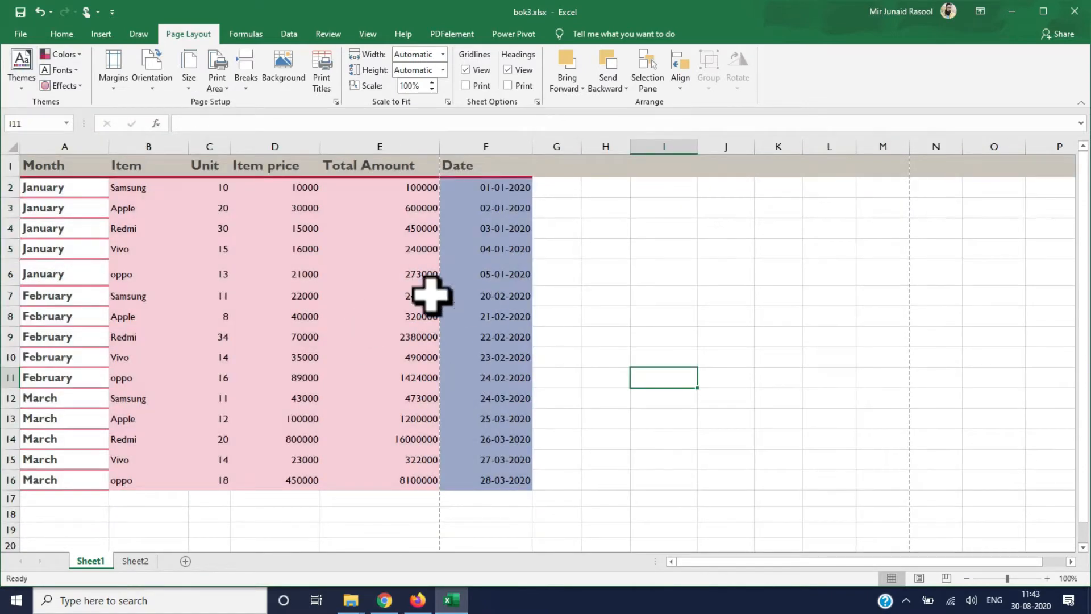
left_click(340, 300)
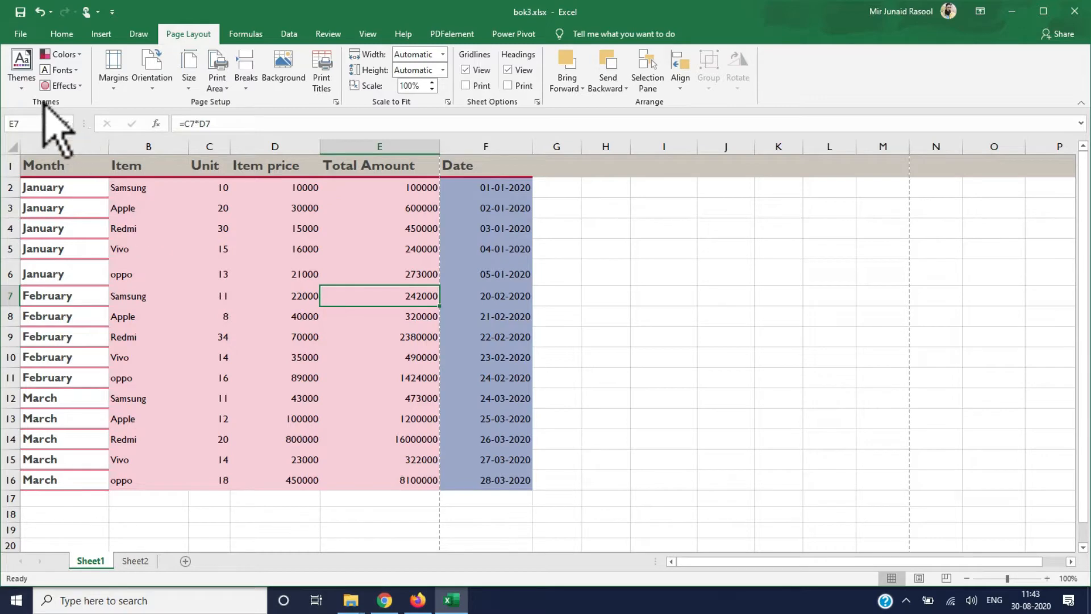
Preview the alternative theme colors, fonts and effects on the table A1:F16 without applying any.
left_click_drag(33, 164, 483, 472)
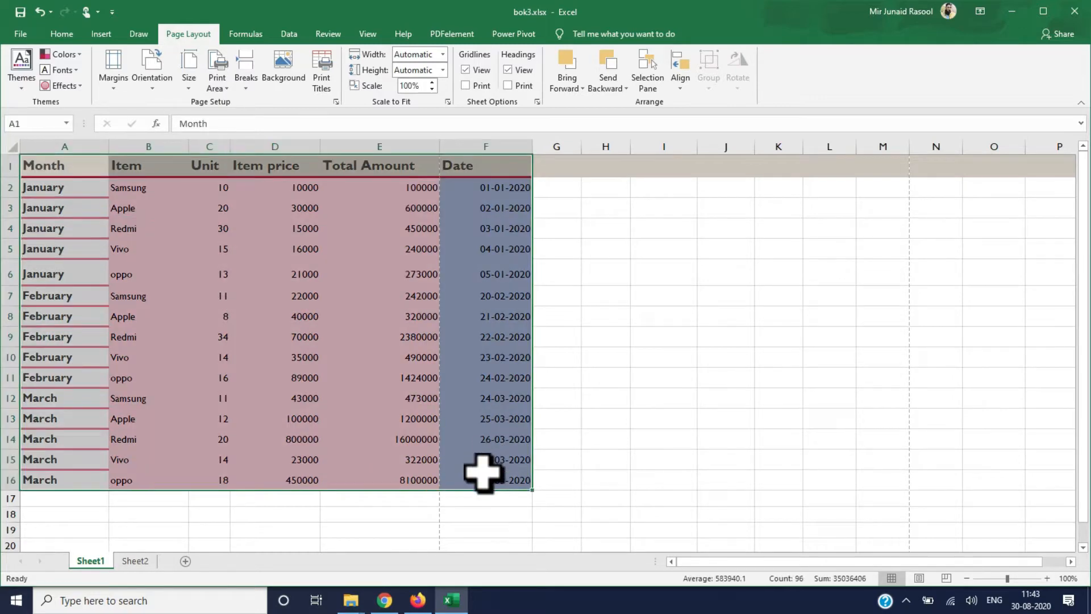
left_click(79, 61)
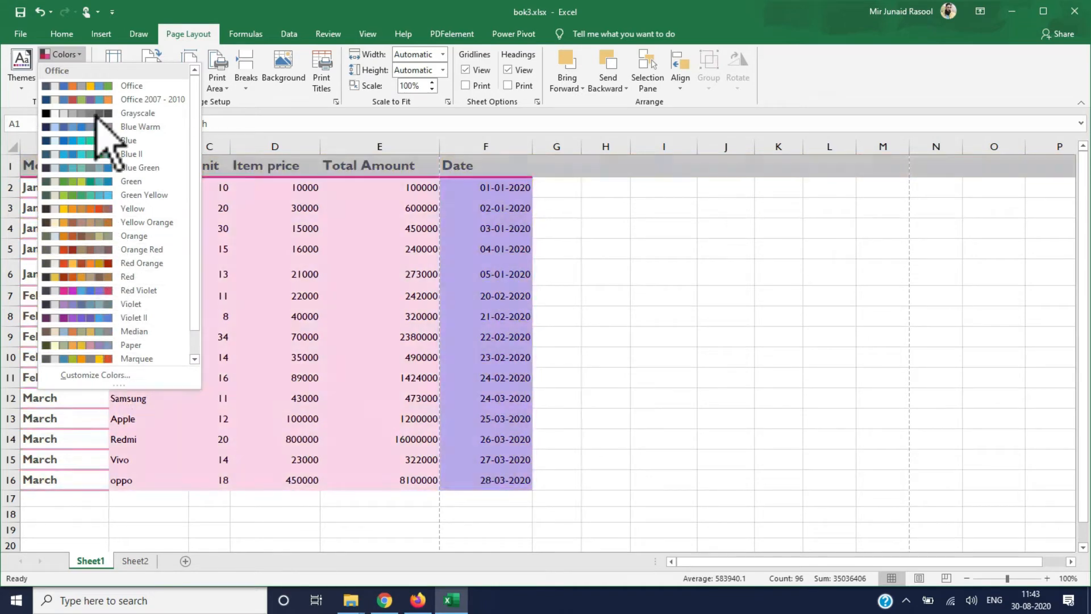
left_click(61, 70)
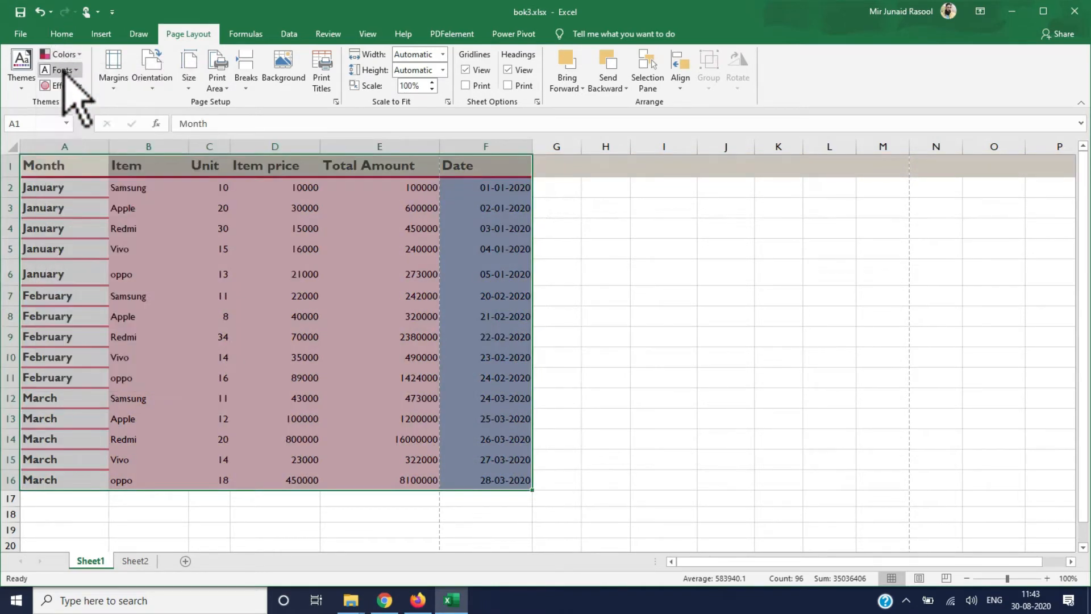
left_click(63, 70)
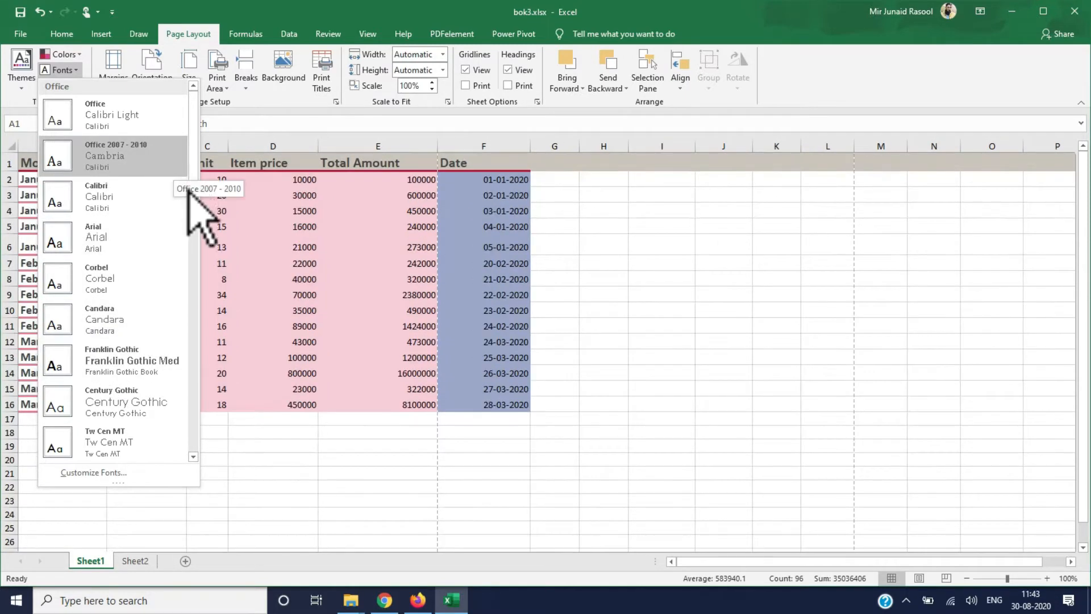
left_click(225, 203)
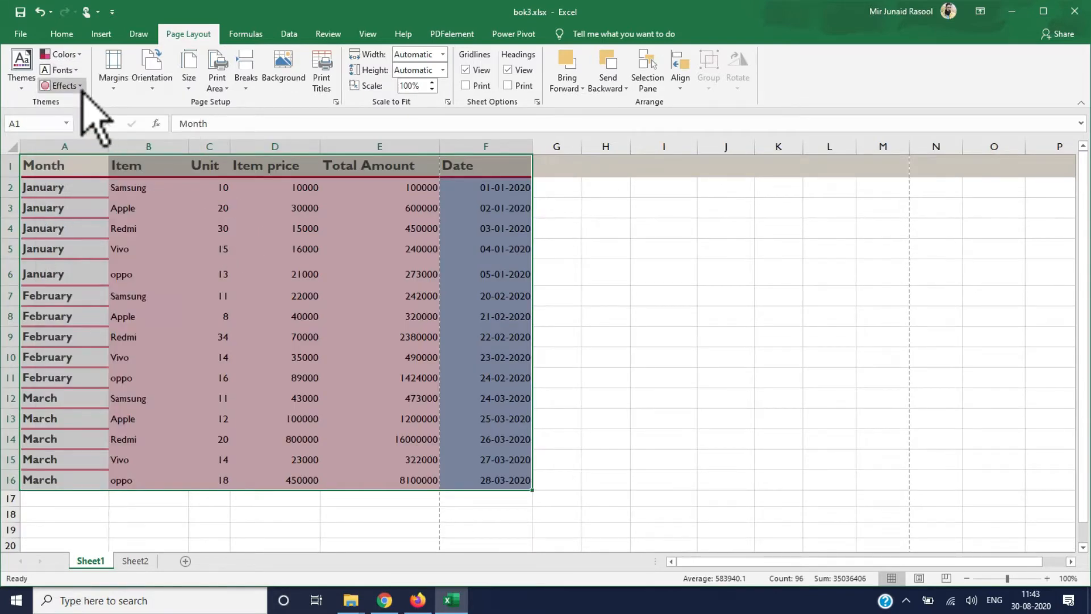
left_click(66, 85)
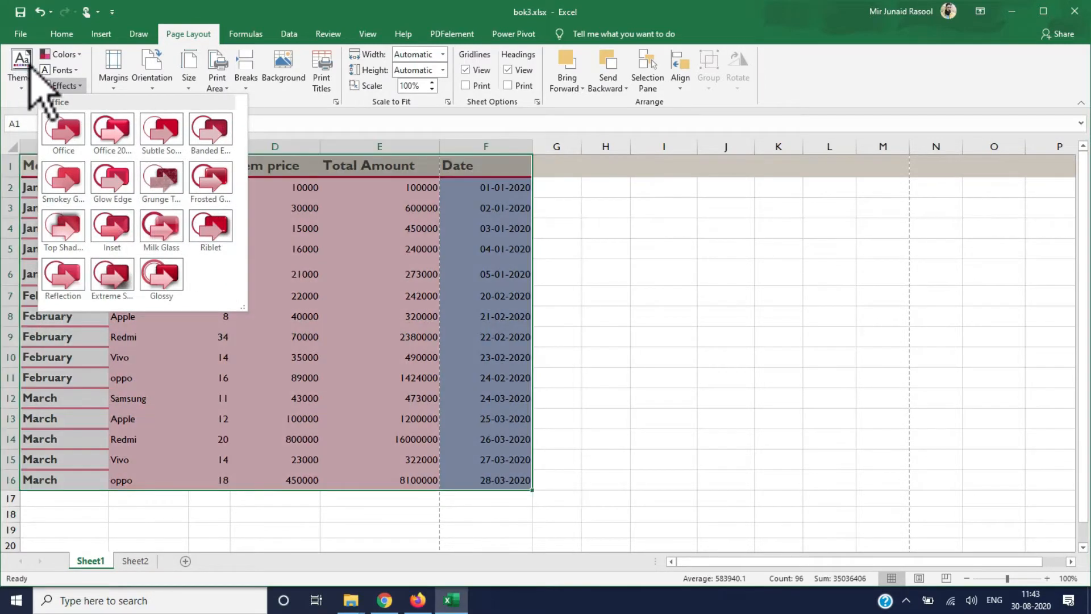
left_click(57, 85)
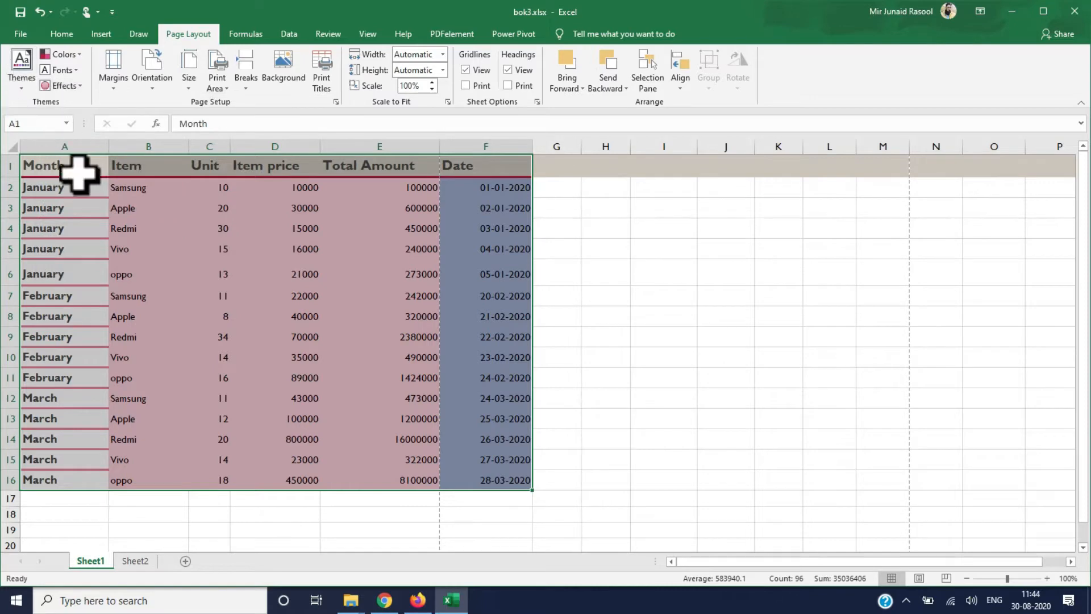
left_click(91, 190)
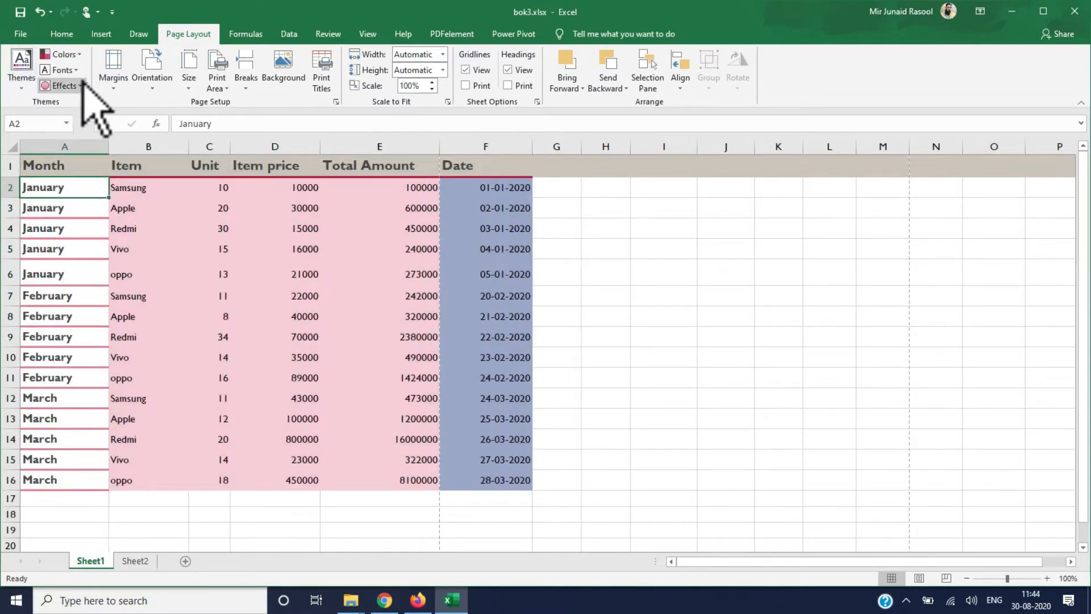
left_click(113, 85)
left_click(116, 90)
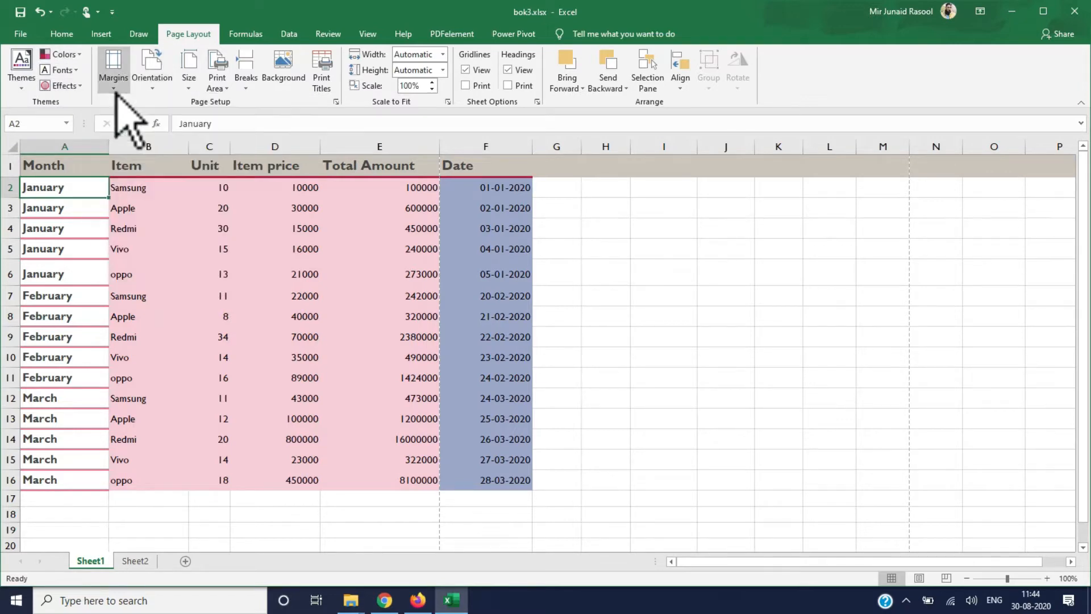
left_click(117, 90)
left_click(117, 90)
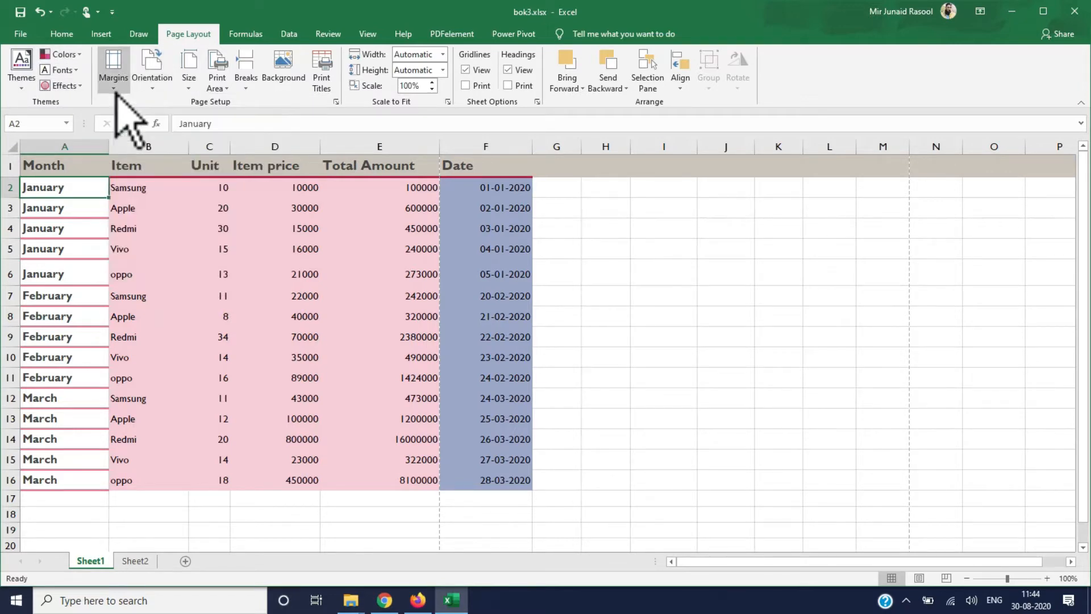
Open the print preview of Sheet1 to examine how the table fits on the page.
left_click(667, 338)
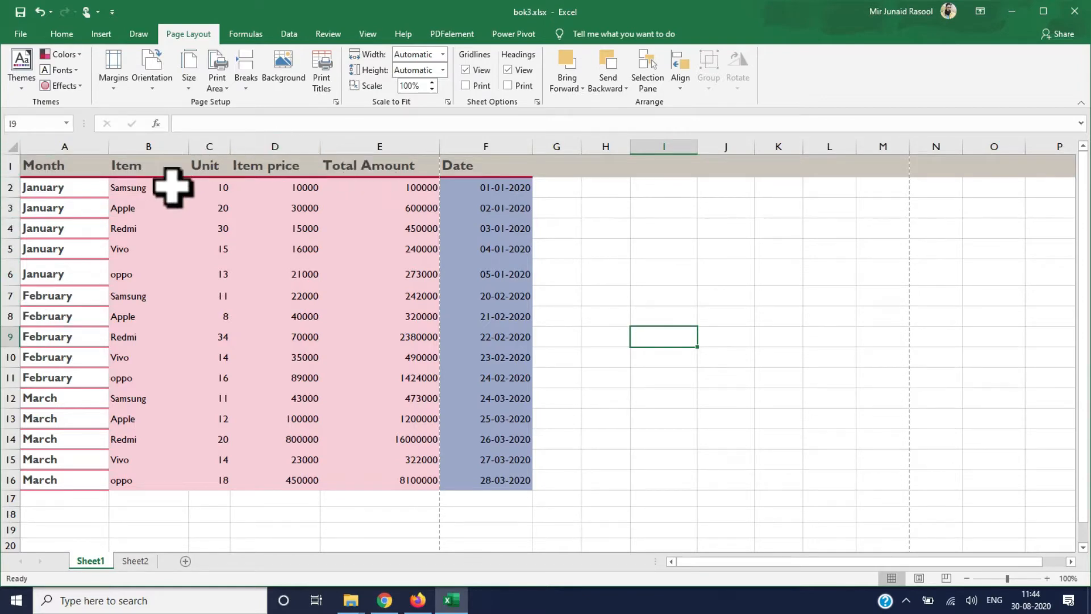
left_click(340, 357)
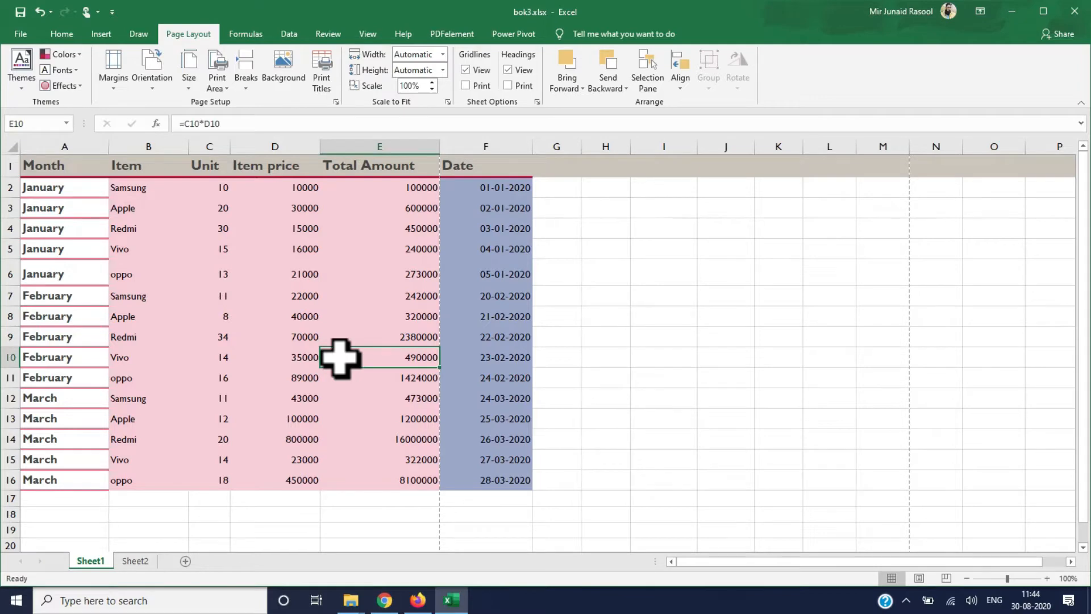
key("ctrl+p")
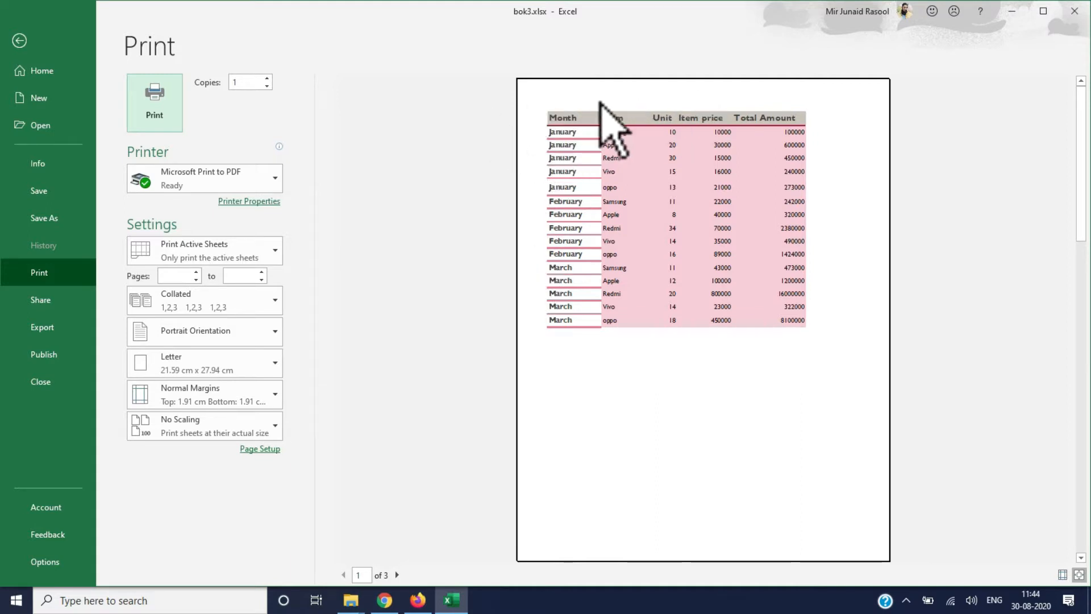
Recheck the print preview of Sheet1 and return to the worksheet.
left_click(20, 41)
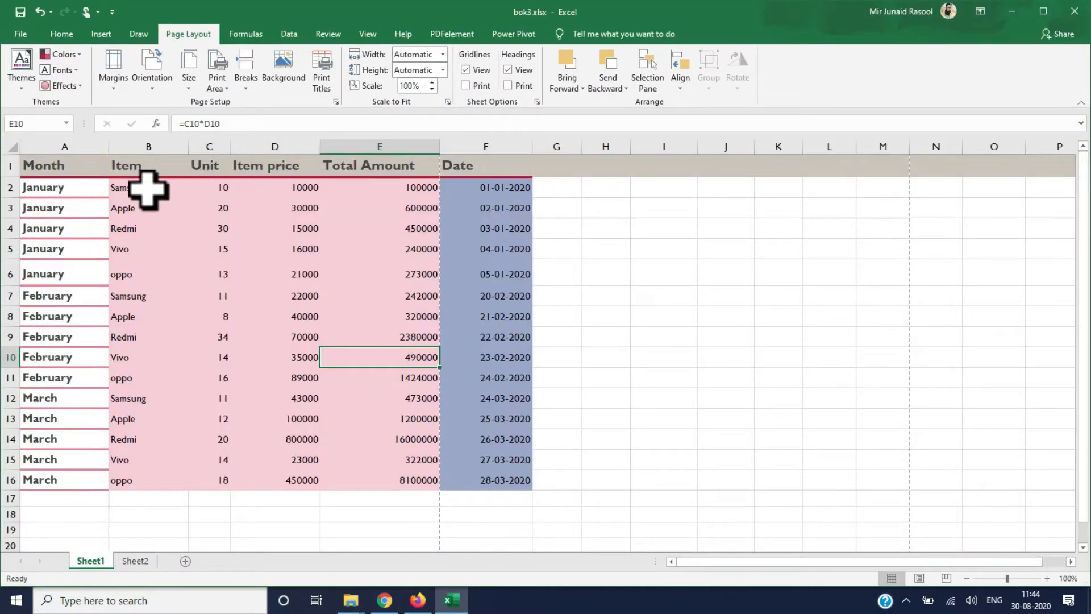
key("ctrl+p")
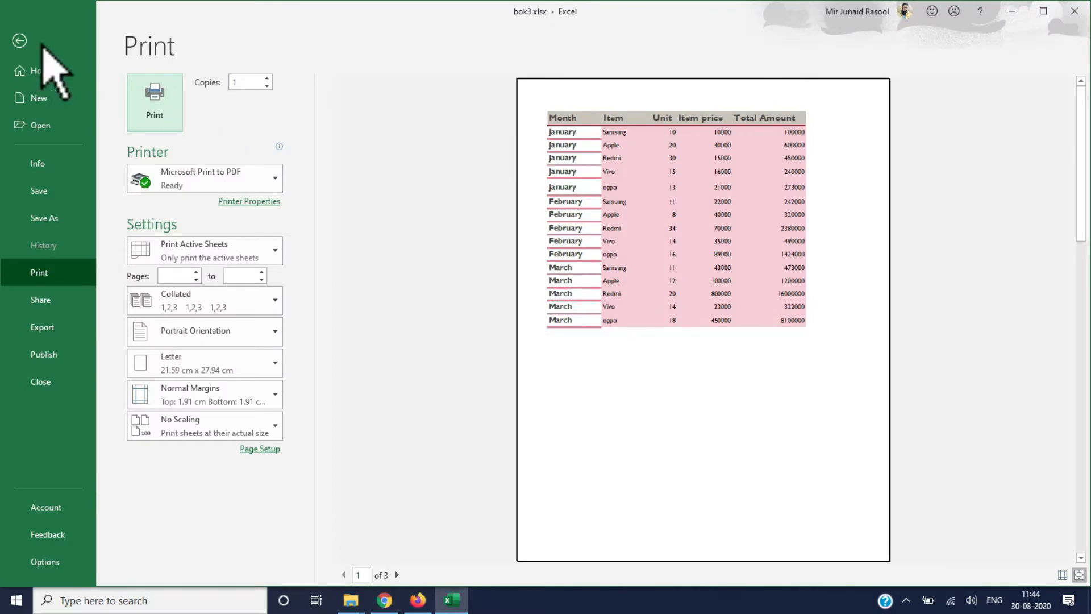
left_click(19, 40)
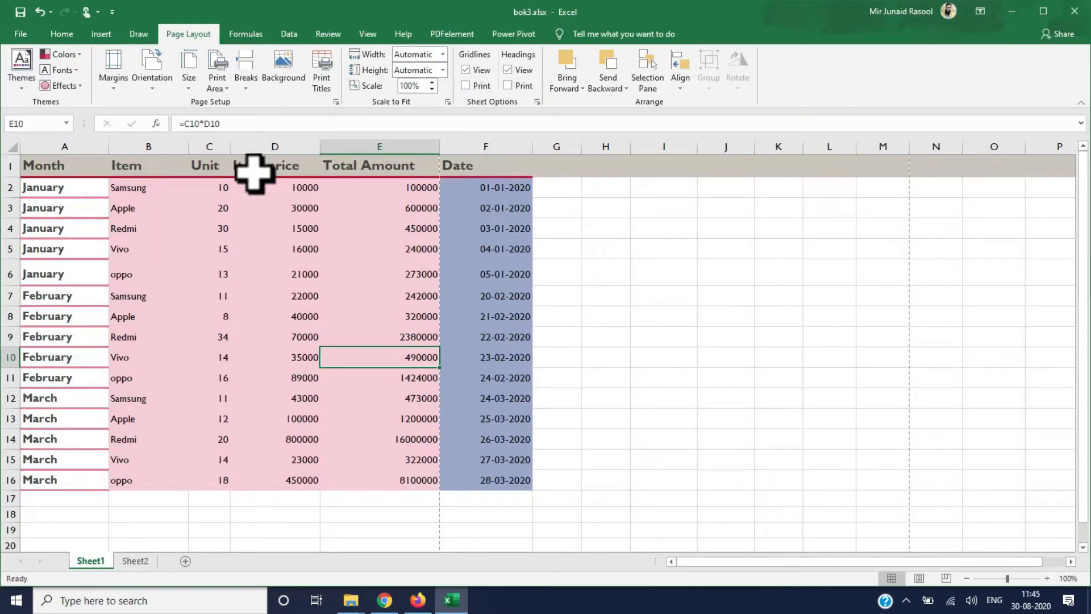
Set the page margins to Wide and check the table's placement in the print preview.
left_click(114, 86)
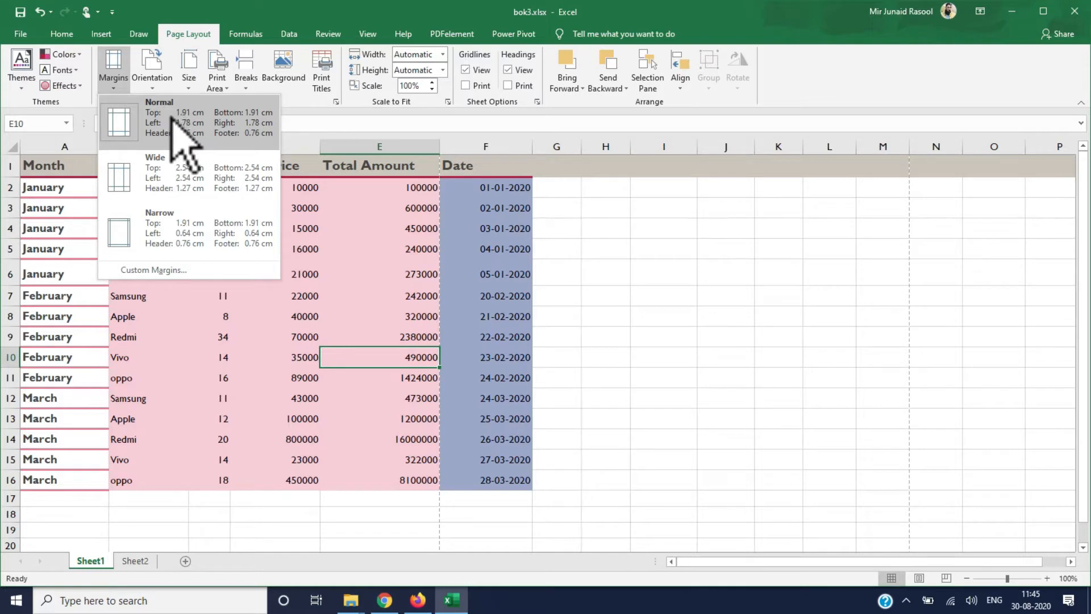
left_click(159, 178)
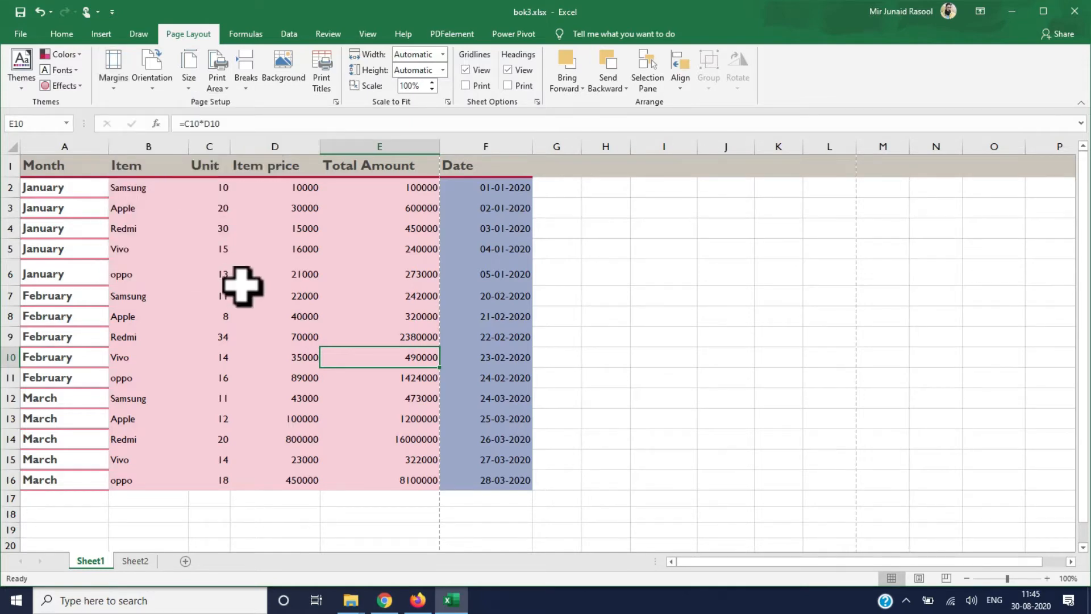
key("ctrl+p")
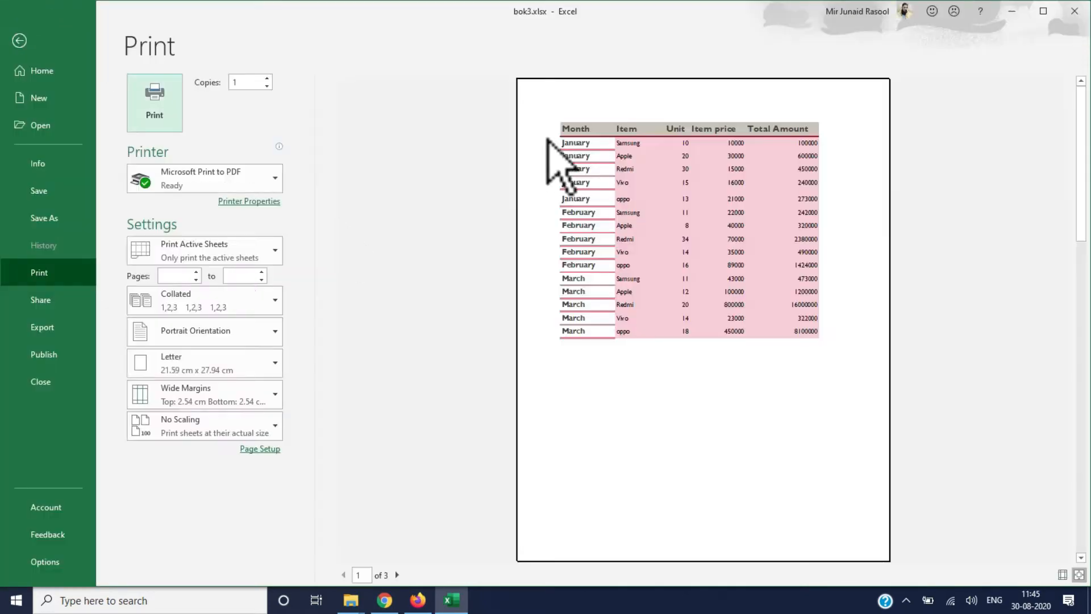
left_click(19, 40)
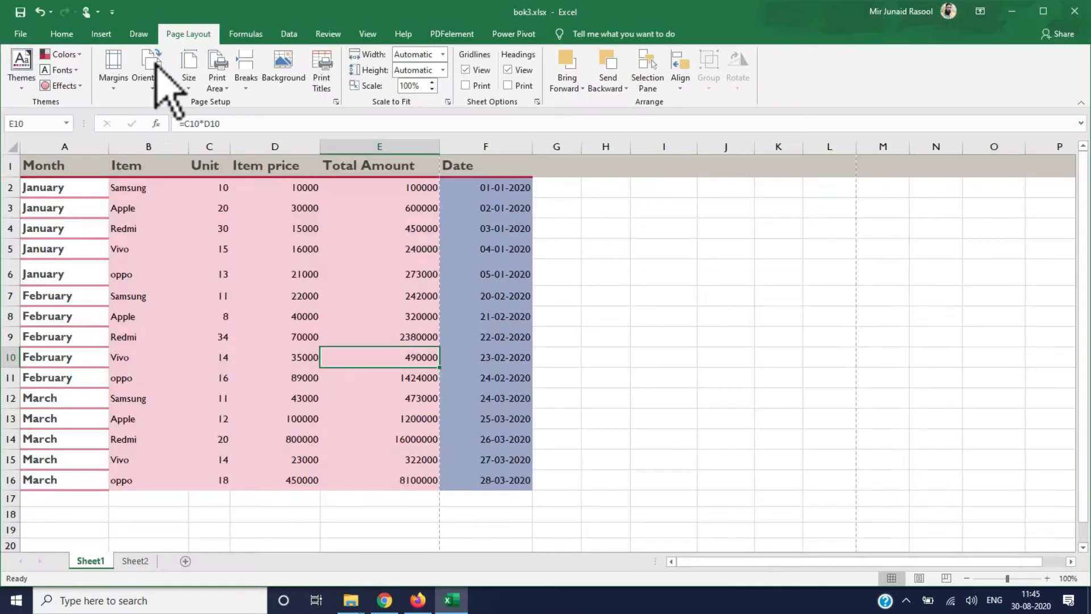
Set the page margins to Narrow with the table A1:F16 selected and check the print preview.
left_click_drag(43, 165, 449, 477)
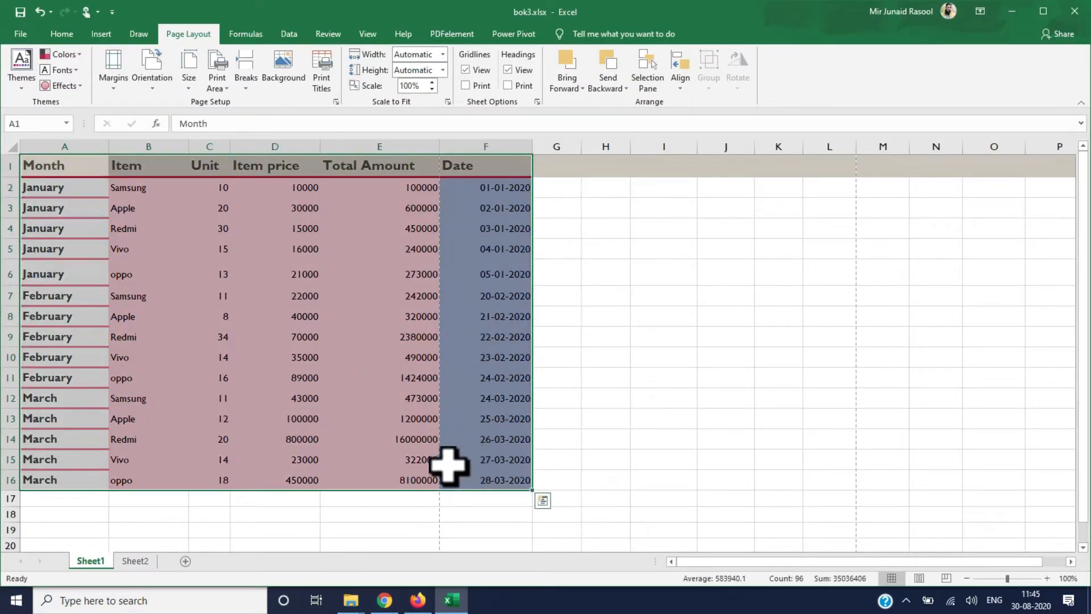
left_click(117, 80)
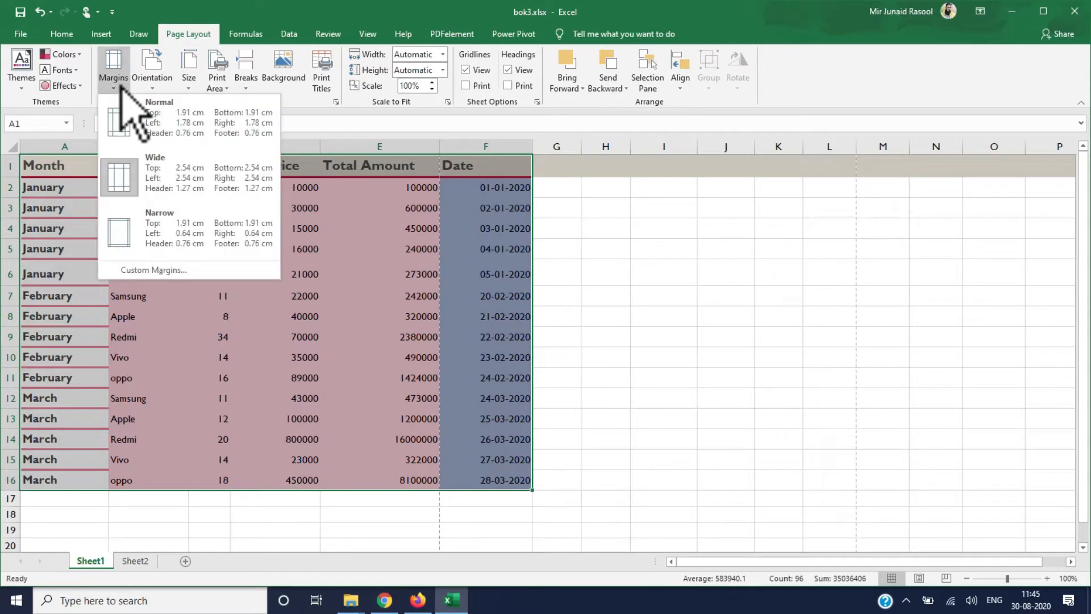
left_click(163, 223)
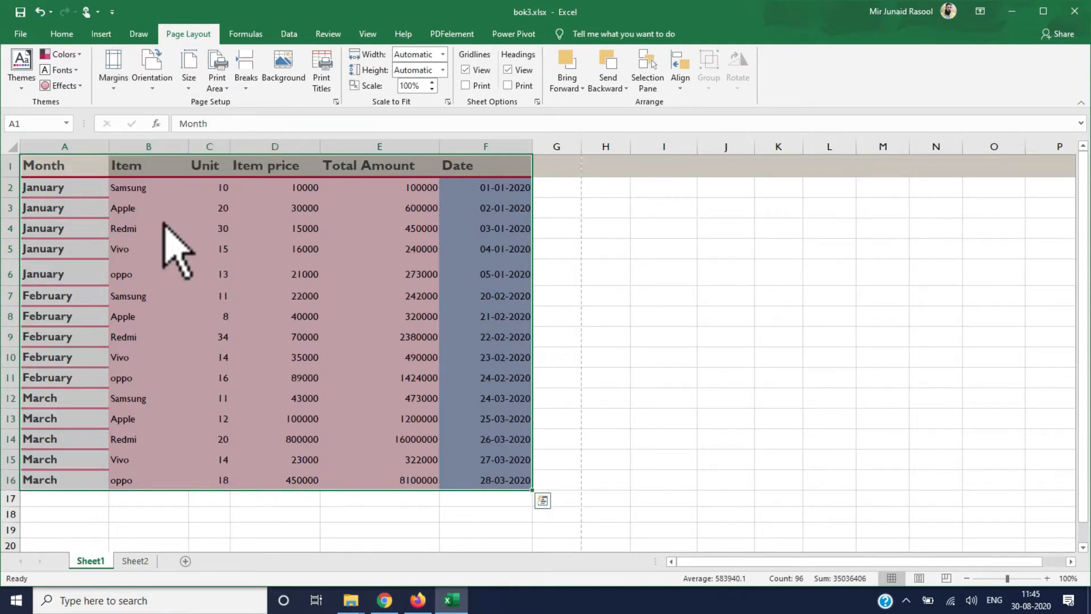
key("ctrl+p")
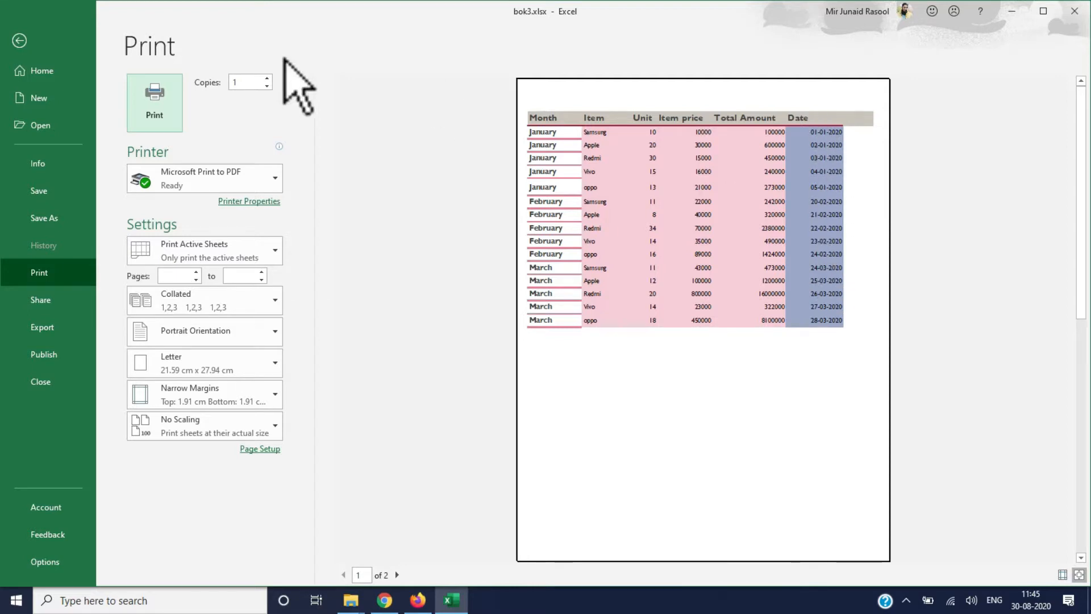
left_click(20, 40)
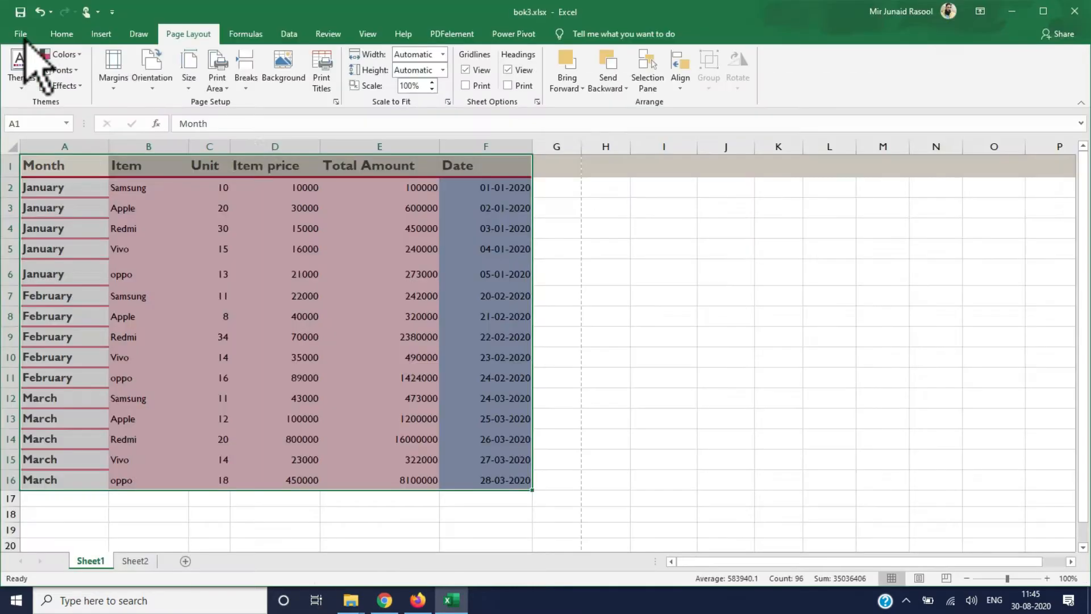
Set a custom top margin of 0.9 cm in the page setup.
left_click(114, 71)
left_click(136, 271)
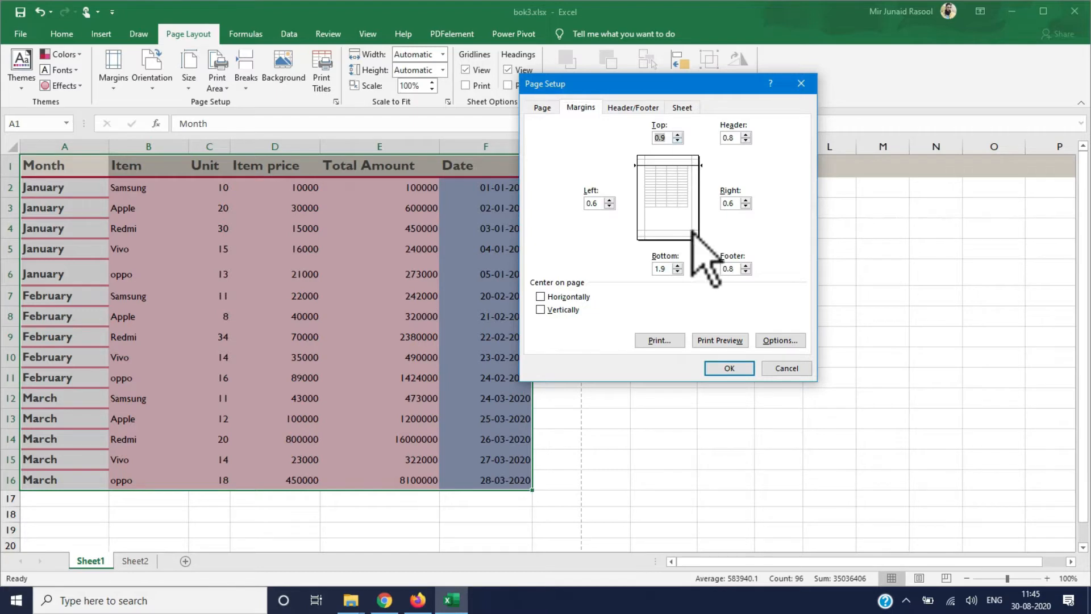
left_click(710, 366)
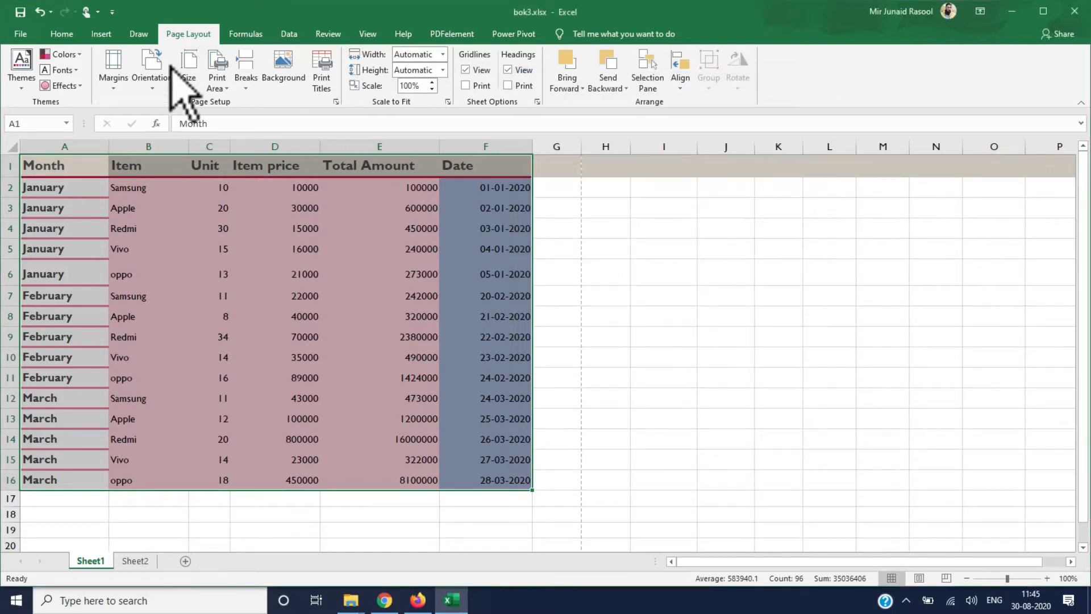
Set the page margins back to Normal and open the print preview briefly.
left_click(119, 73)
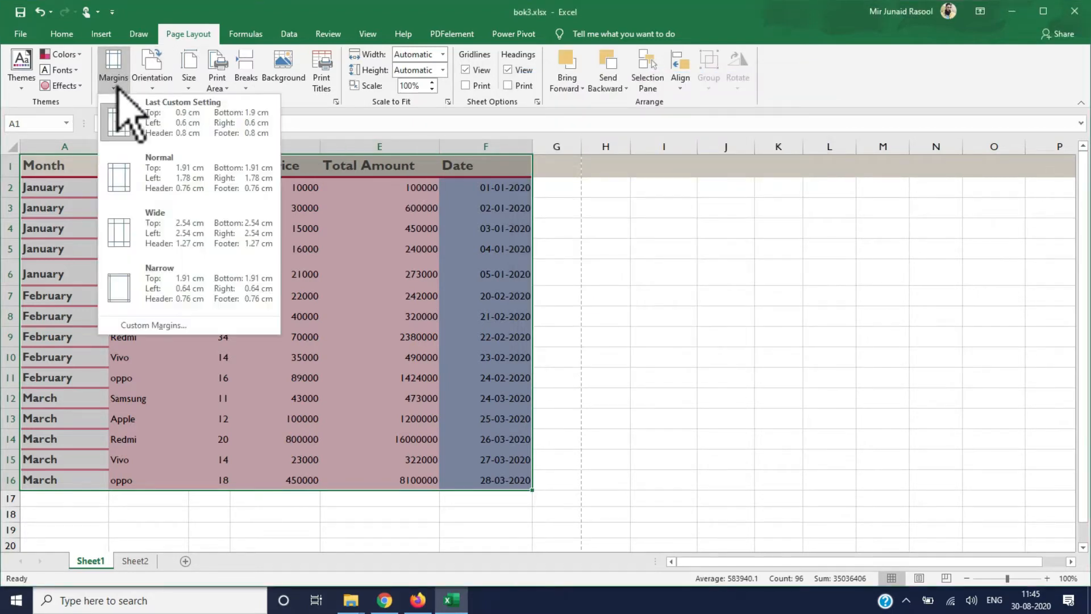
left_click(132, 172)
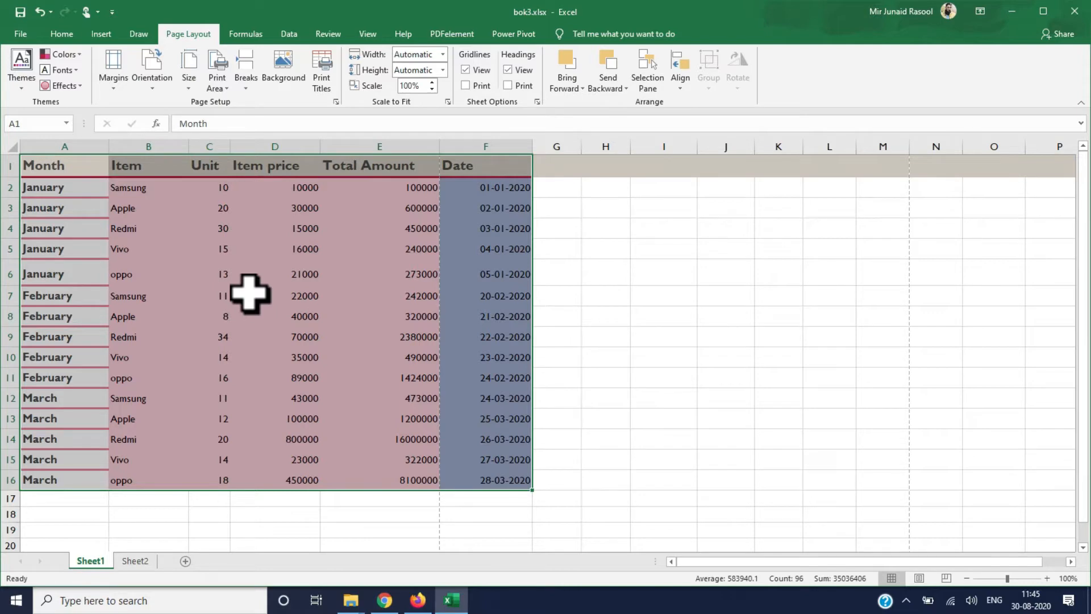
key("ctrl+p")
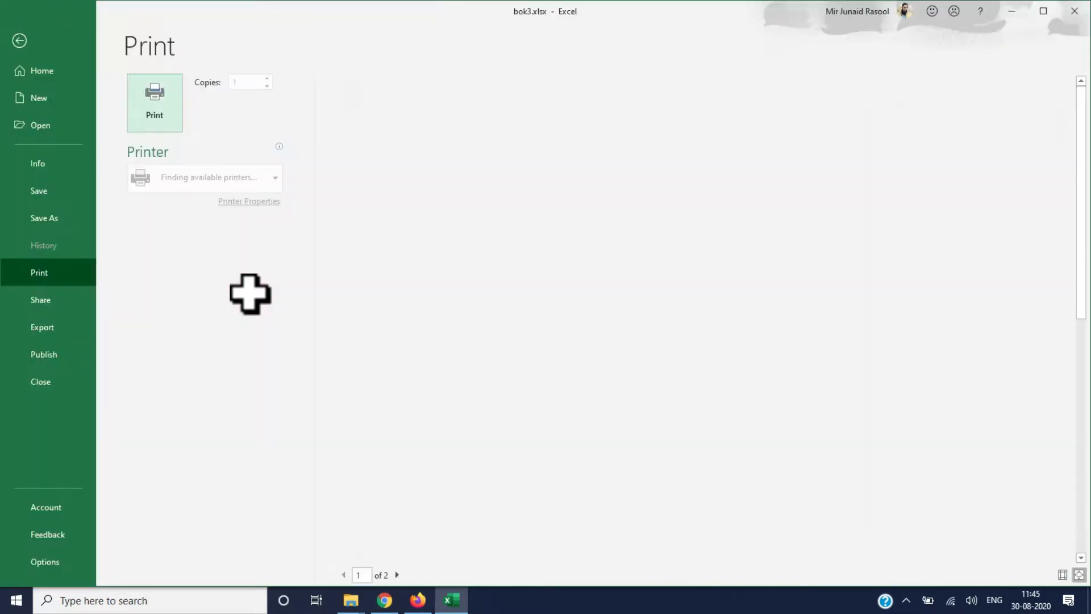
left_click(19, 41)
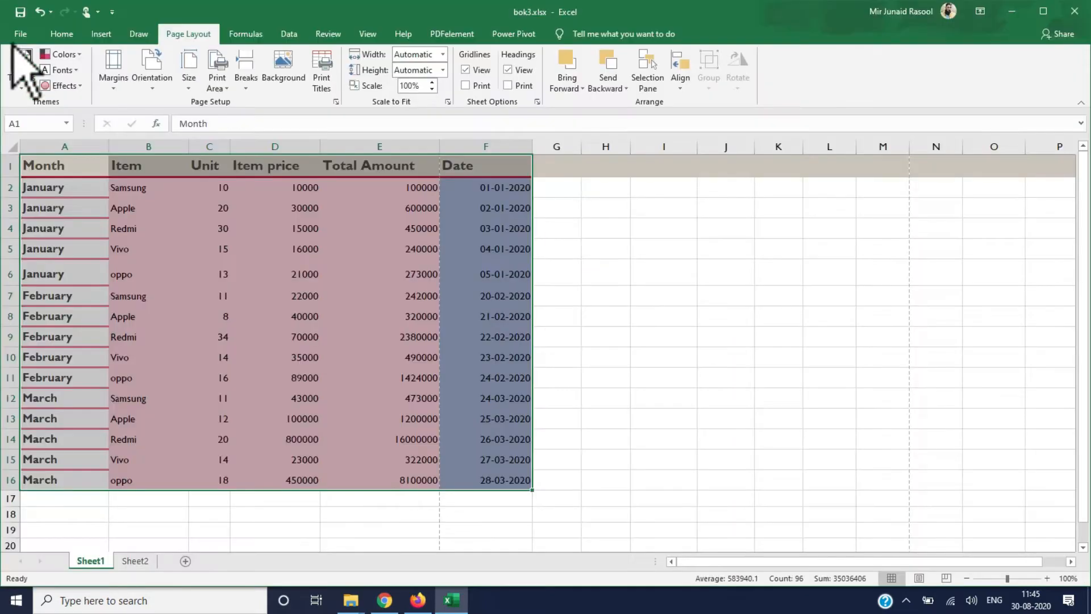
Look at the Portrait and Landscape page orientation options without changing the setting.
left_click(151, 85)
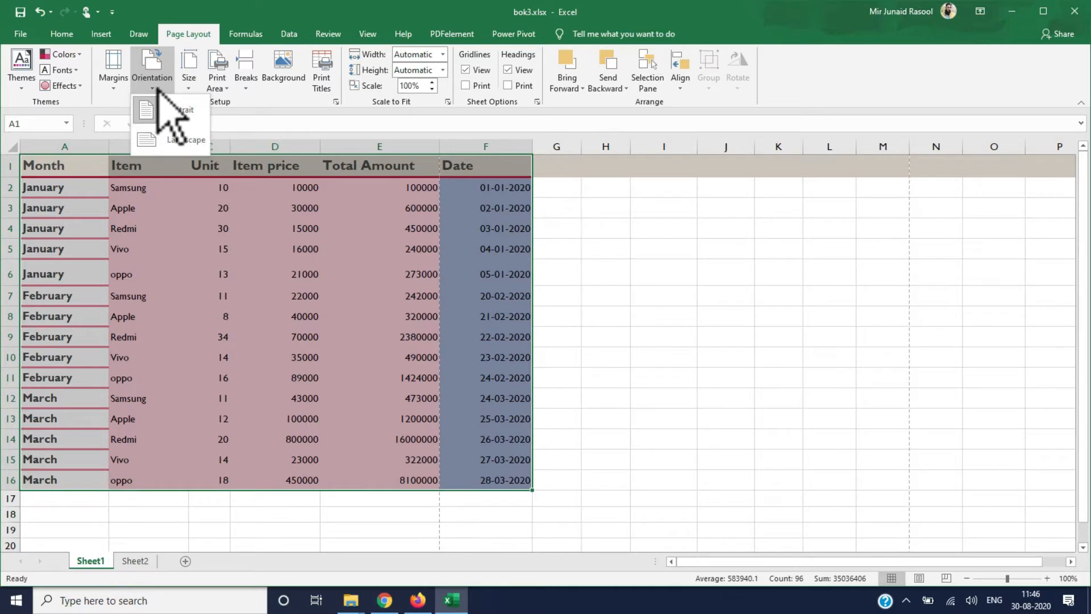
left_click(158, 91)
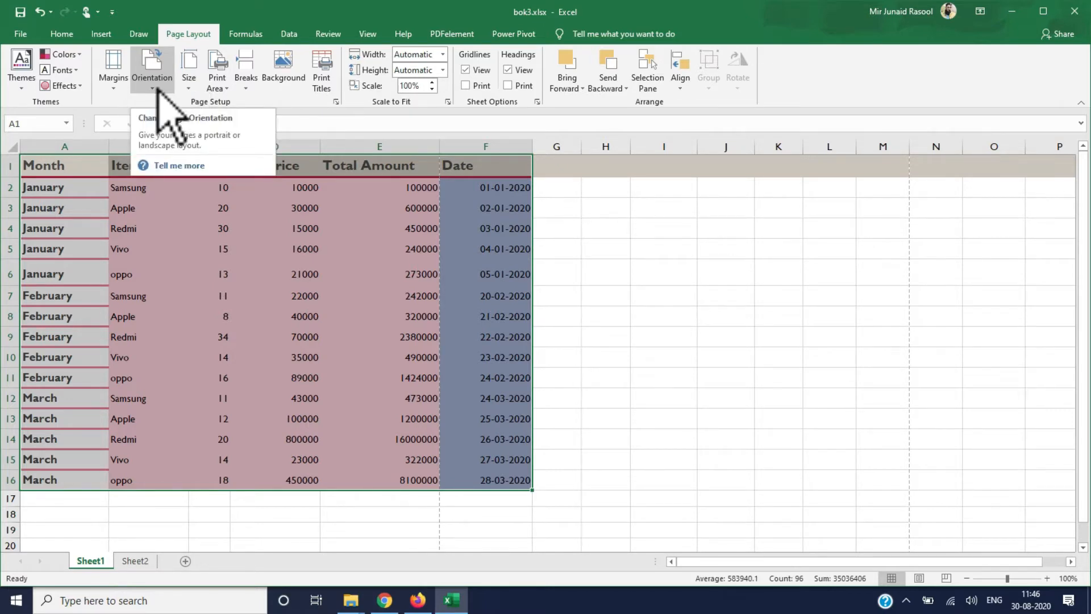
left_click(157, 90)
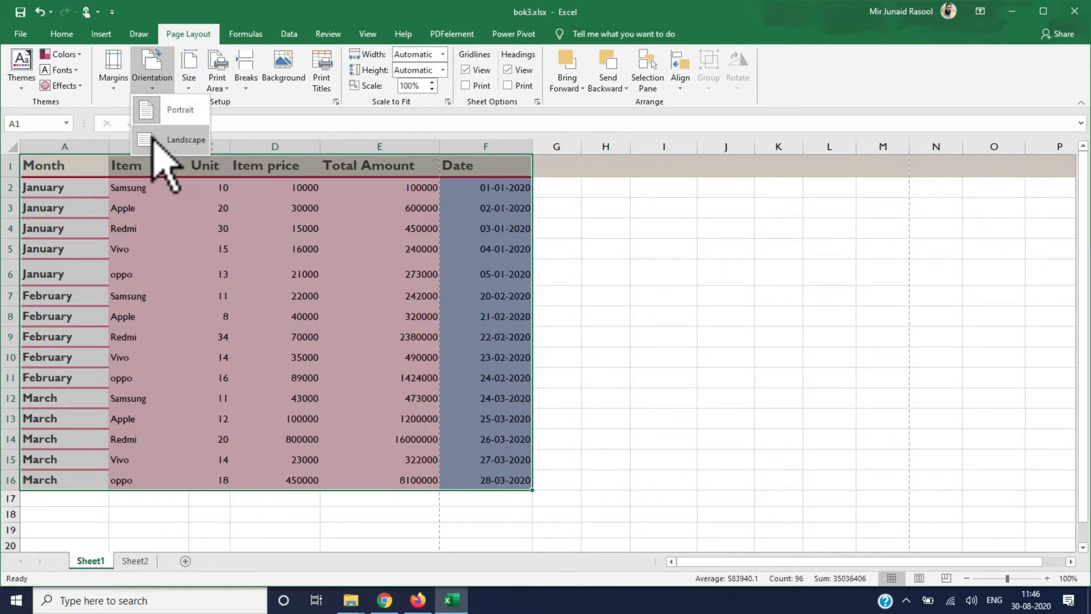
left_click(118, 276)
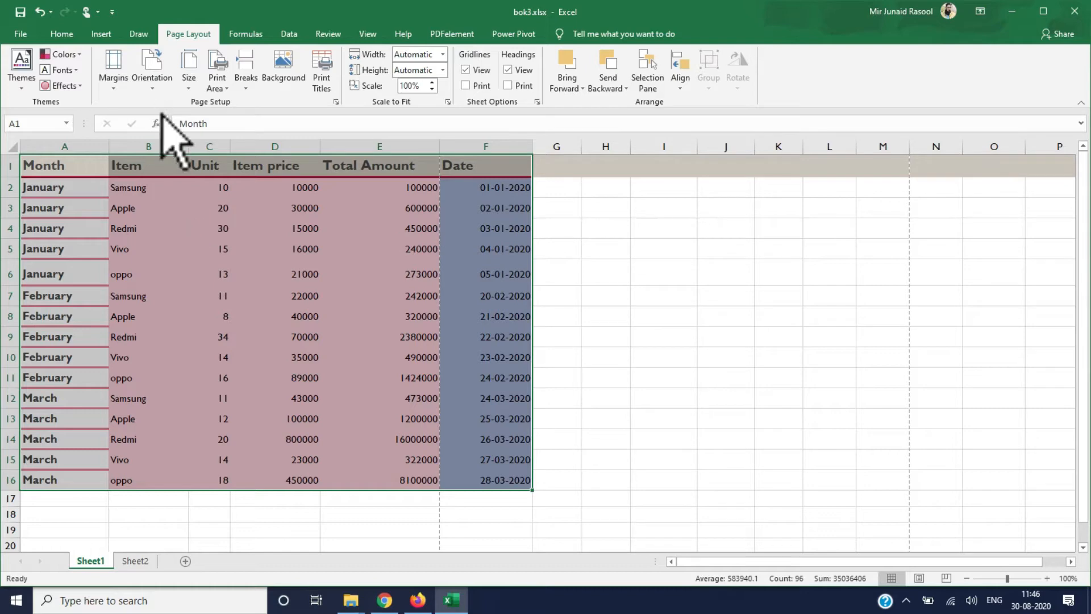
Page through the print preview of Sheet1 to examine how the table splits across pages in portrait orientation.
key("ctrl+p")
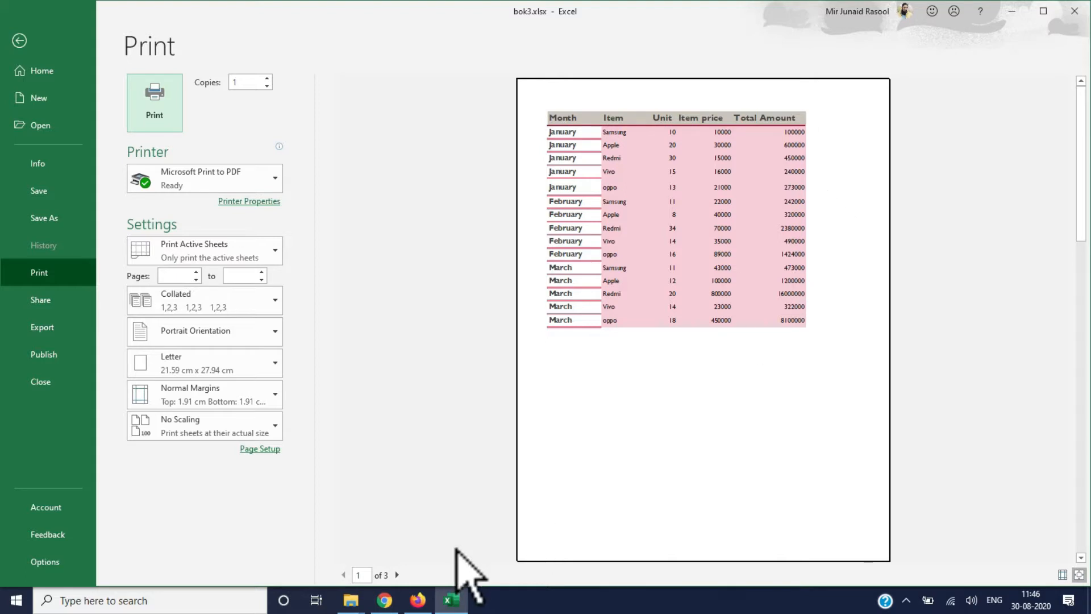
left_click(397, 575)
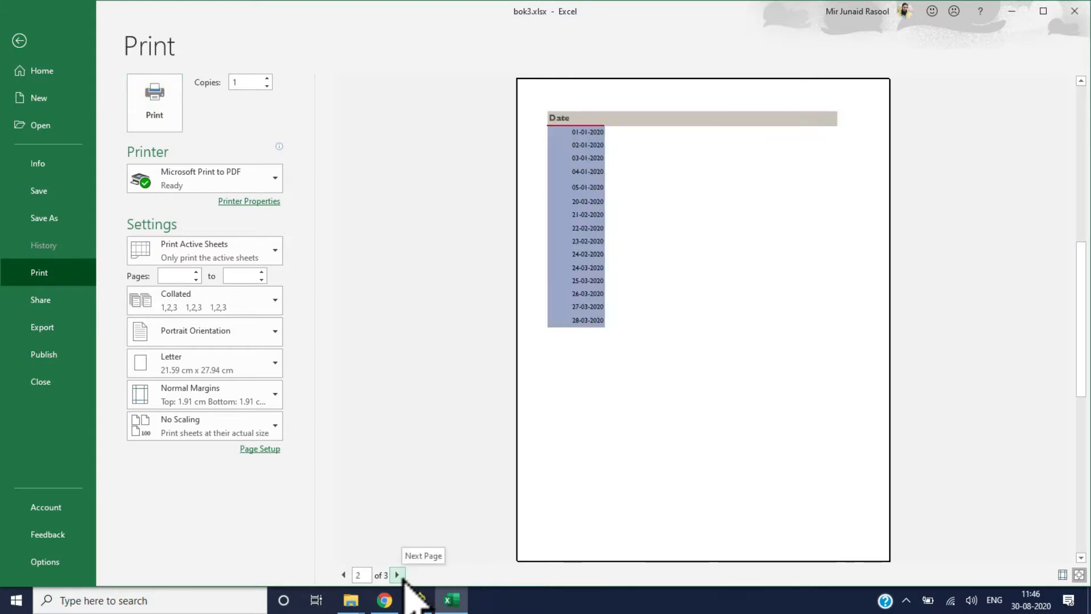
left_click(398, 575)
left_click(344, 575)
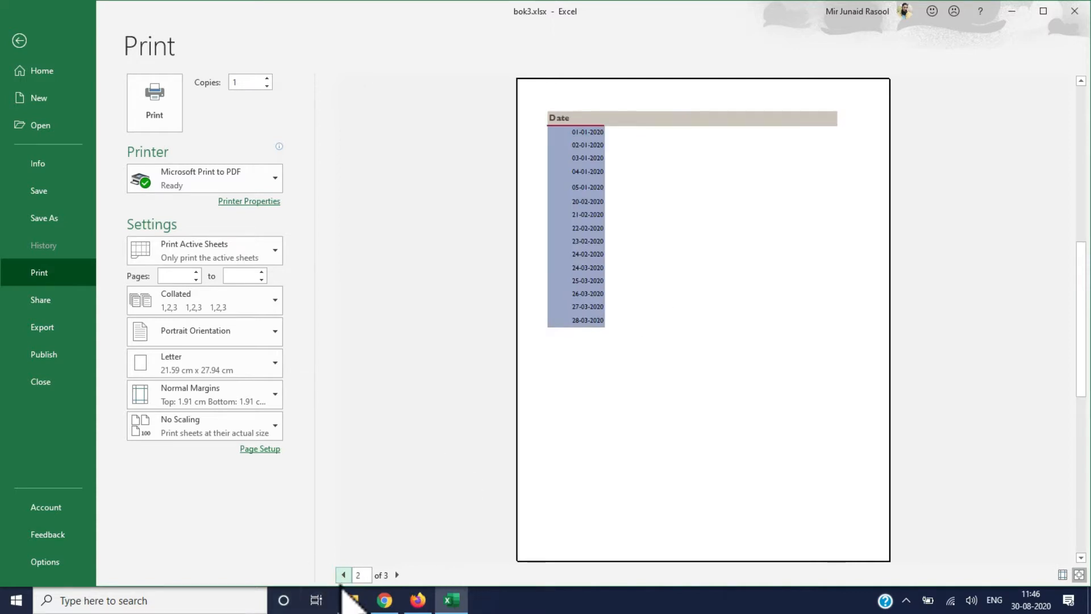
left_click(343, 575)
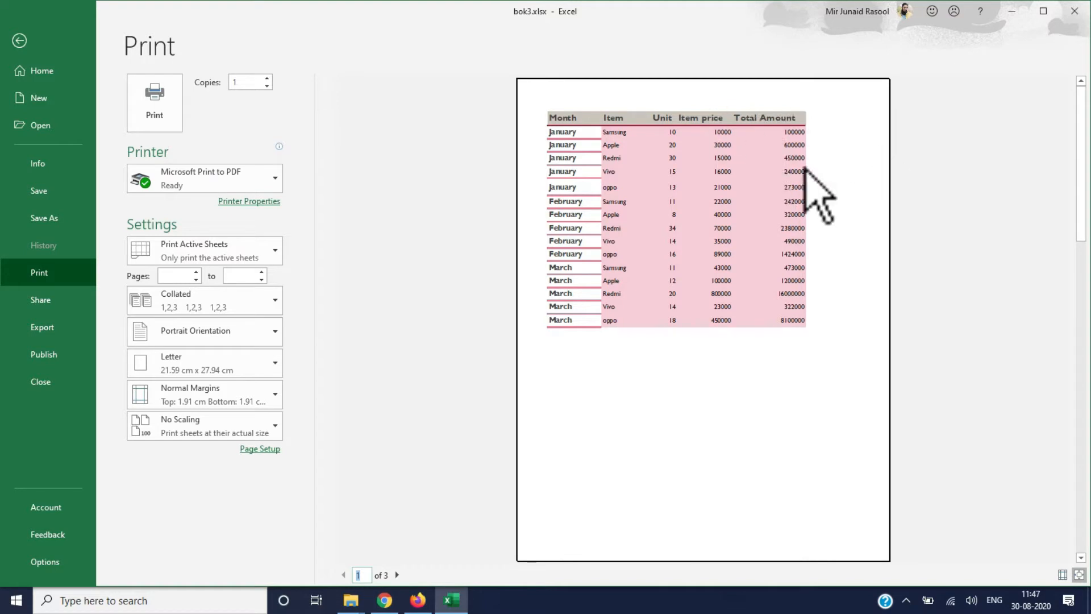
left_click(20, 41)
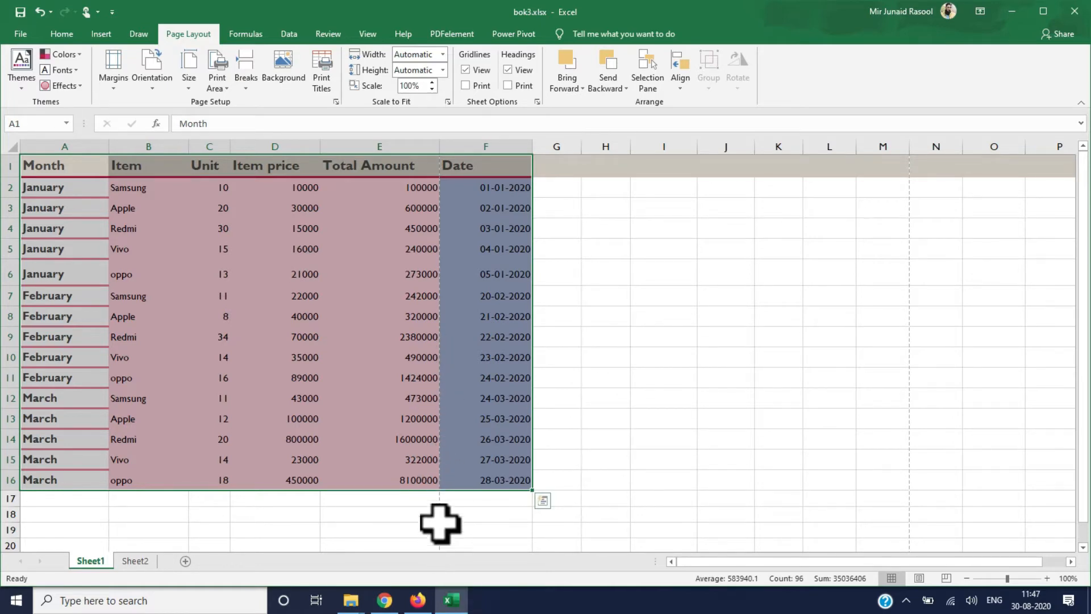
Set the page orientation to Landscape and check in the print preview how the table fits.
left_click(417, 514)
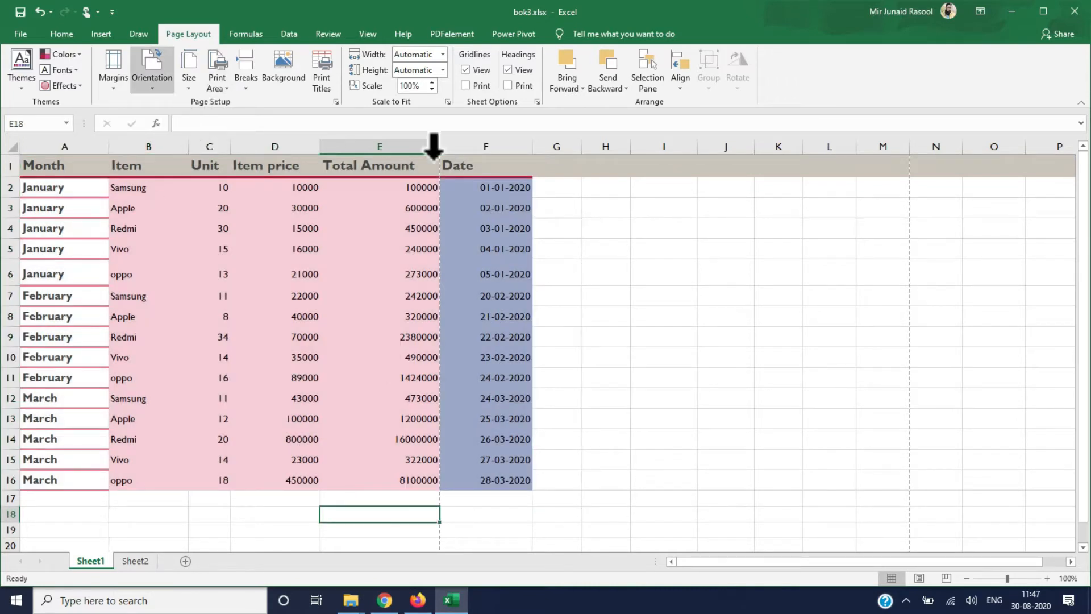
left_click(152, 80)
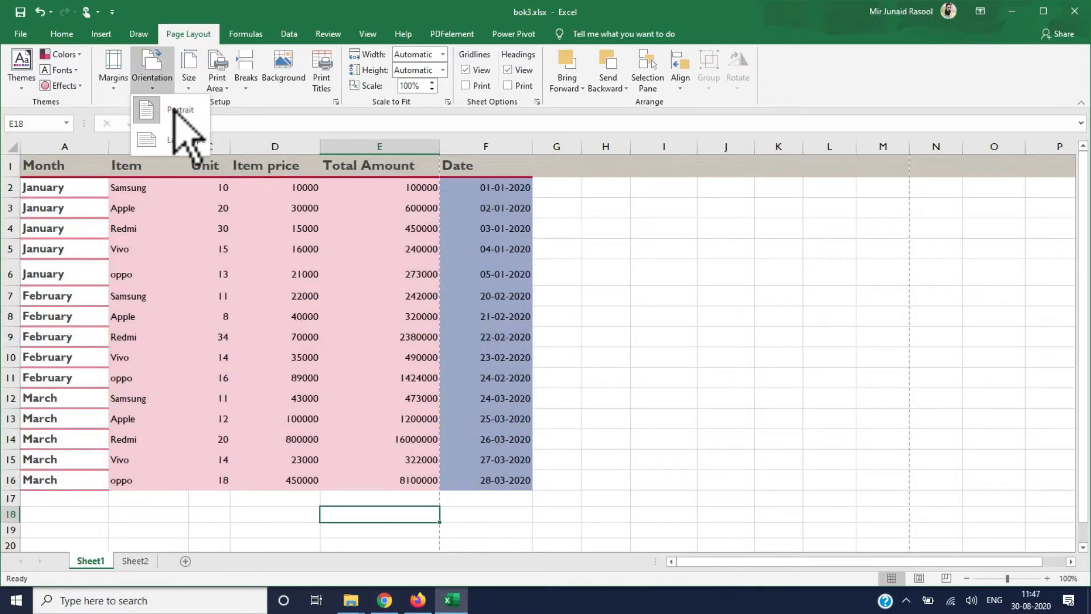
left_click(173, 149)
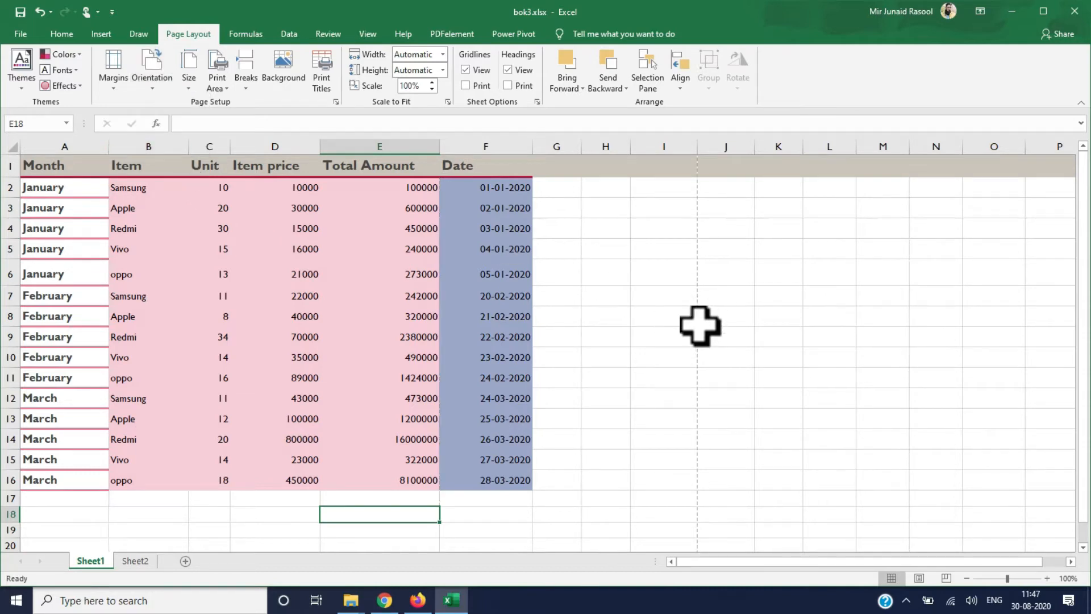
key("ctrl+p")
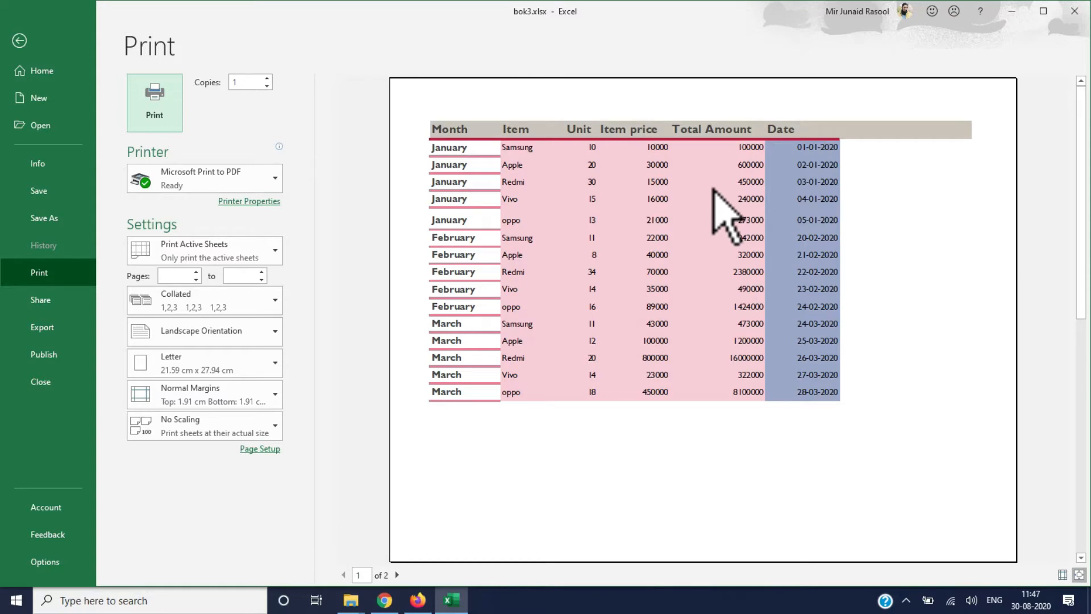
left_click(20, 40)
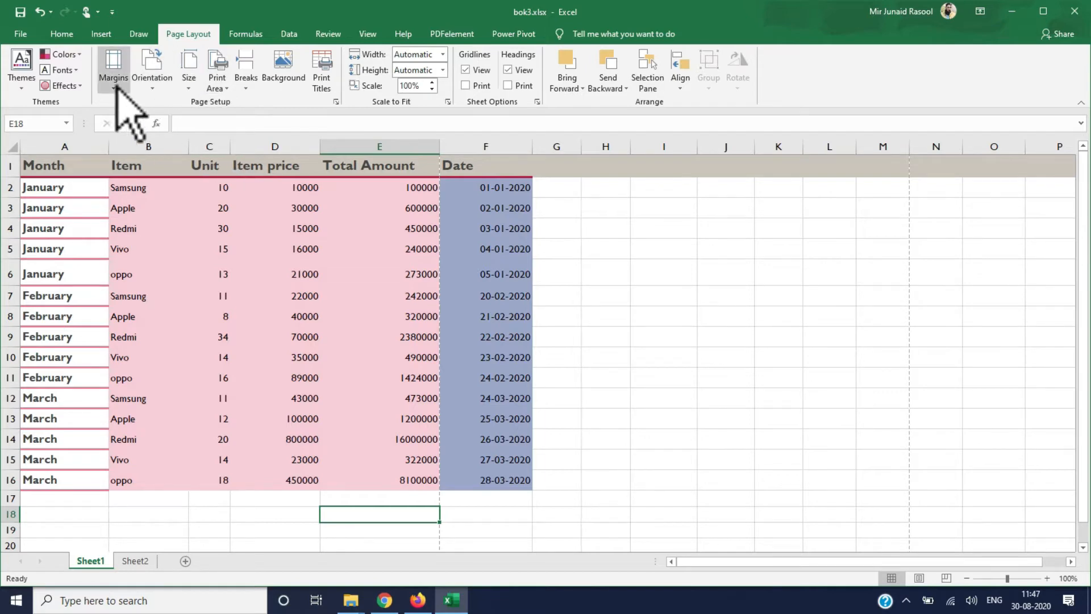
Set the paper size to A4 and reopen the list of paper sizes.
left_click(191, 83)
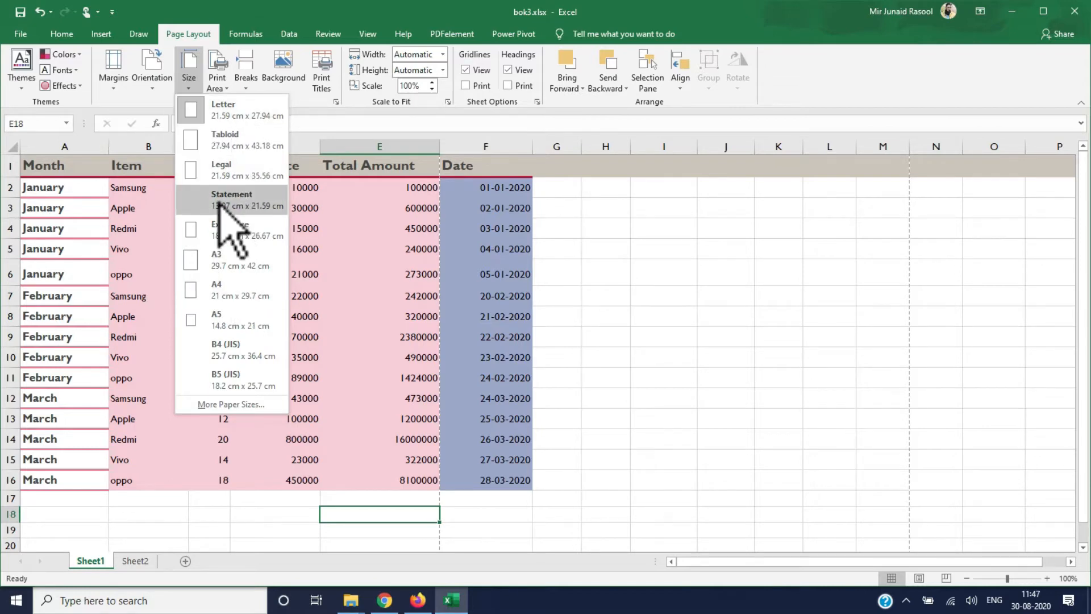
left_click(214, 290)
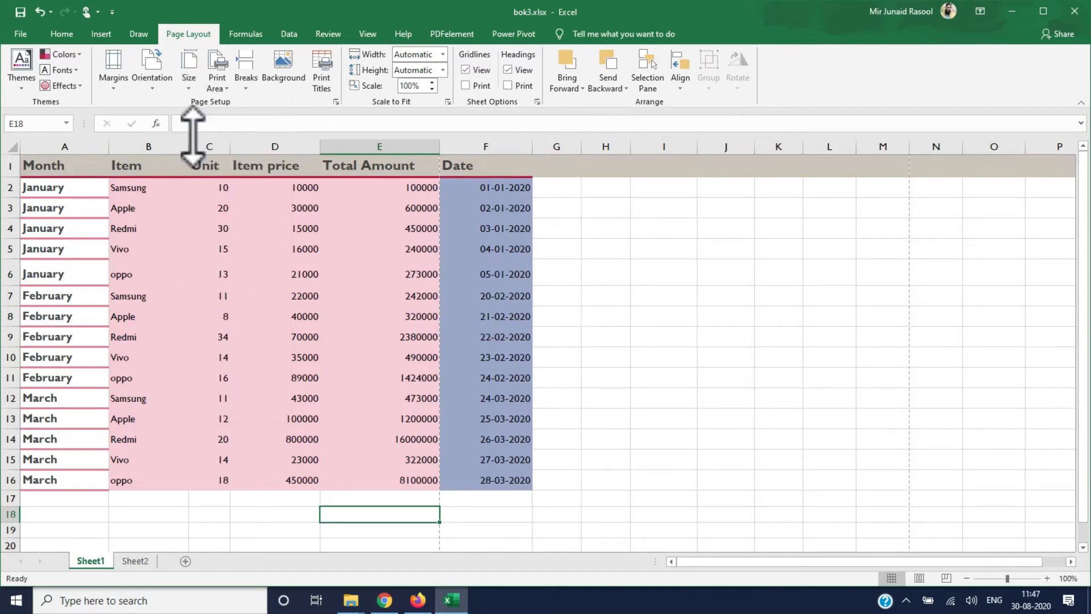
left_click(189, 71)
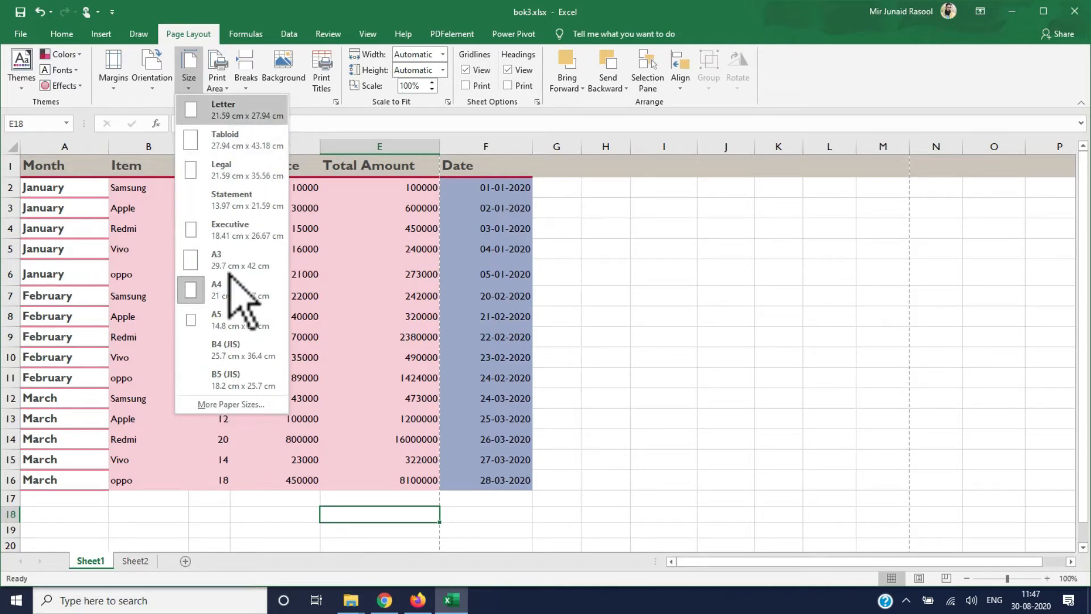
Choose the A4 paper size, and duplicate table rows A2:F16 directly below the data, starting at cell A17.
left_click(217, 292)
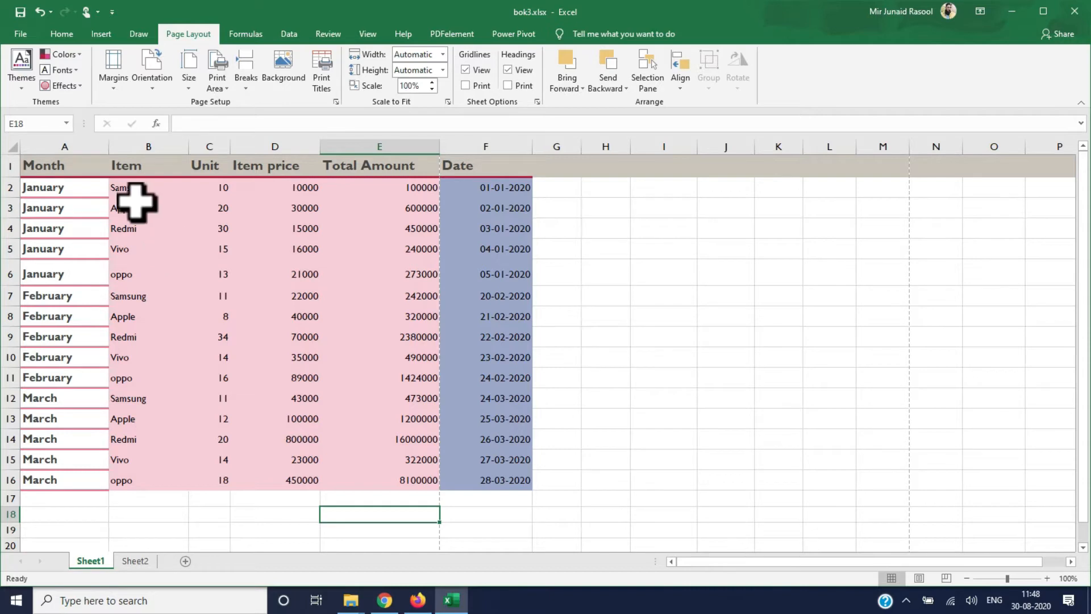
left_click_drag(32, 188, 495, 485)
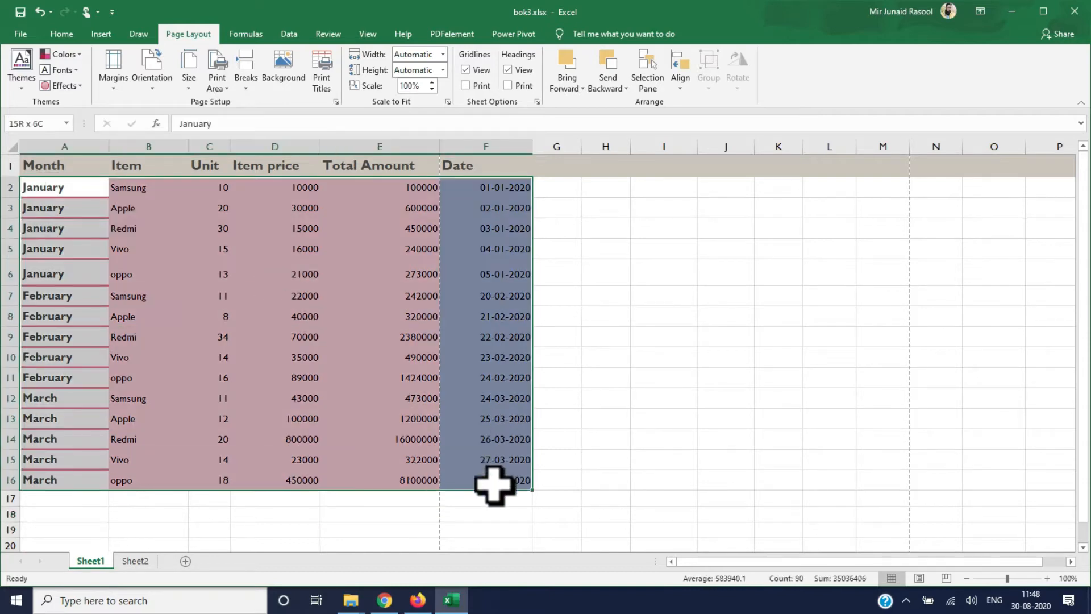
key("ctrl+c")
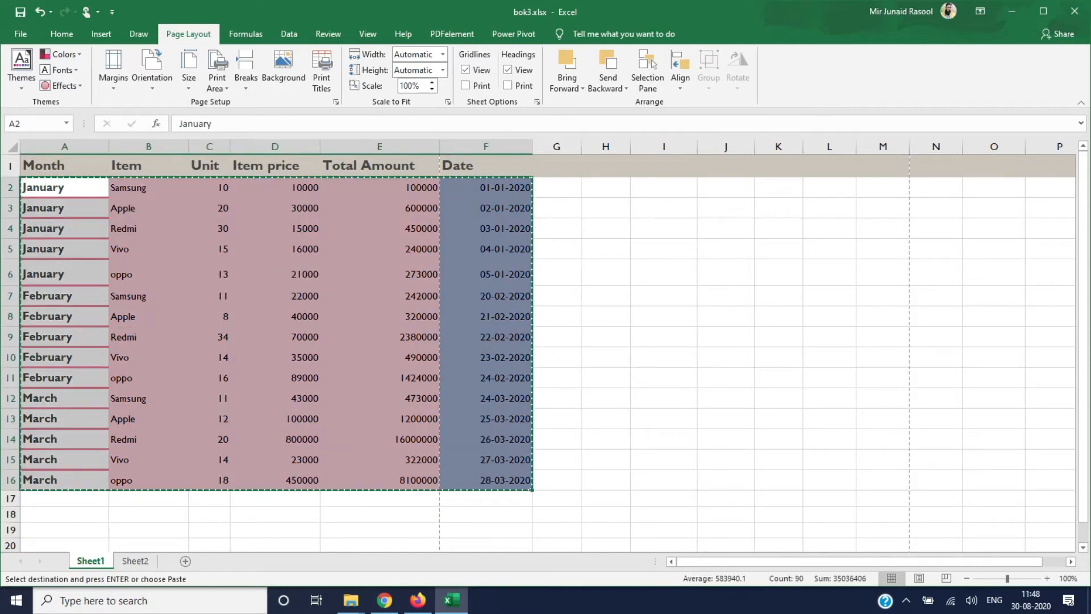
left_click_drag(1084, 350, 1083, 378)
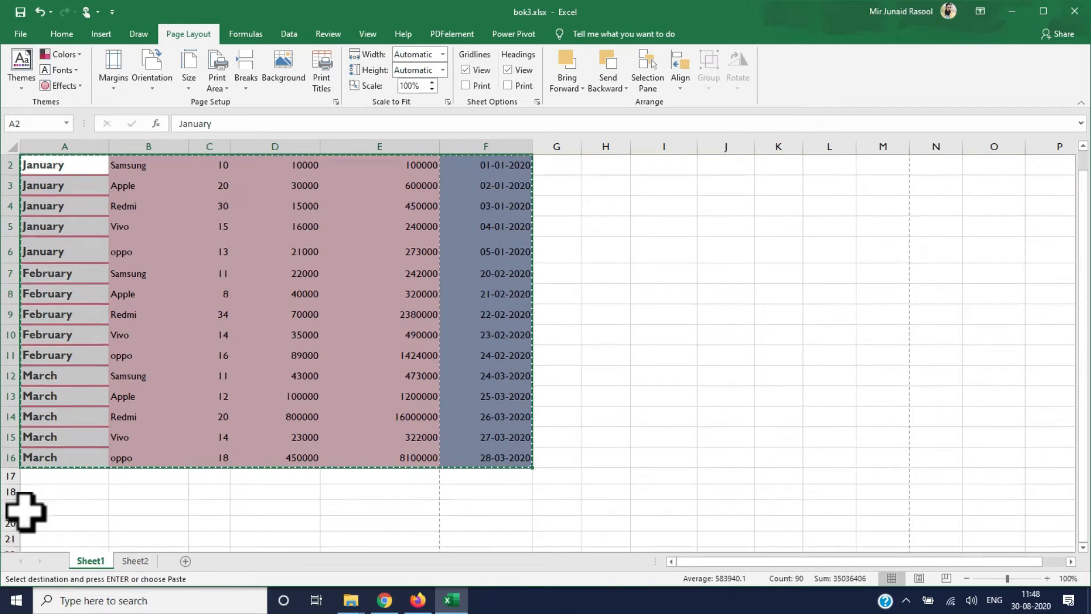
left_click(63, 483)
key("ctrl+v")
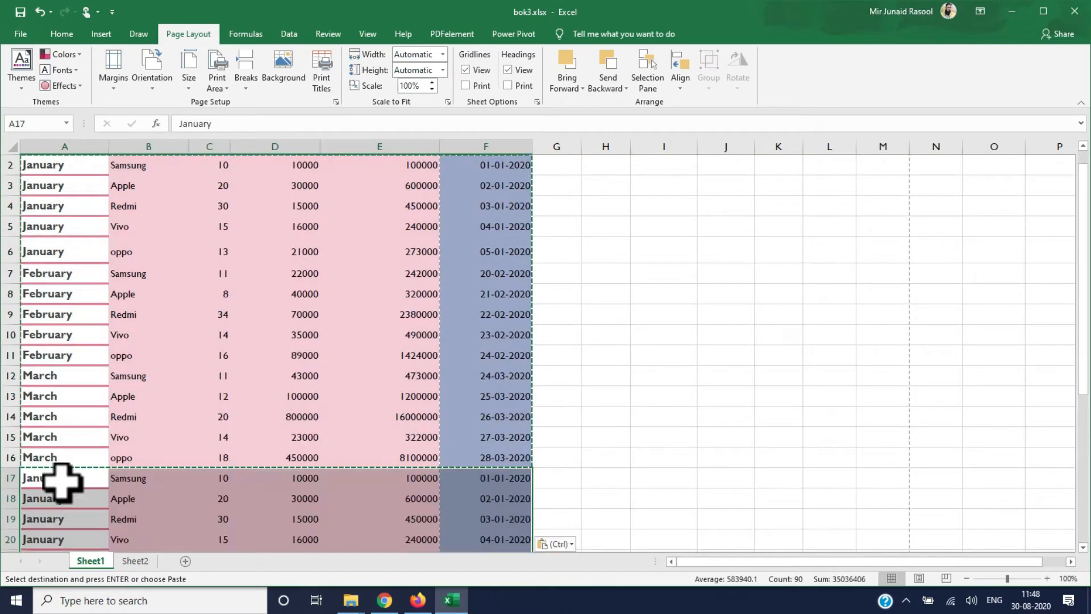
left_click_drag(1087, 375, 1087, 353)
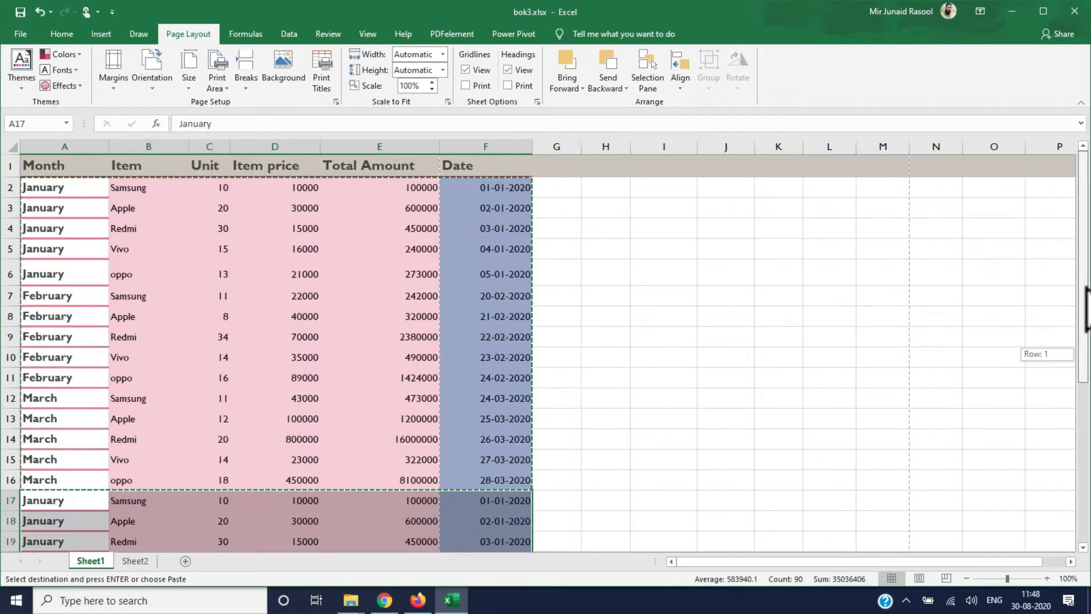
left_click(559, 191)
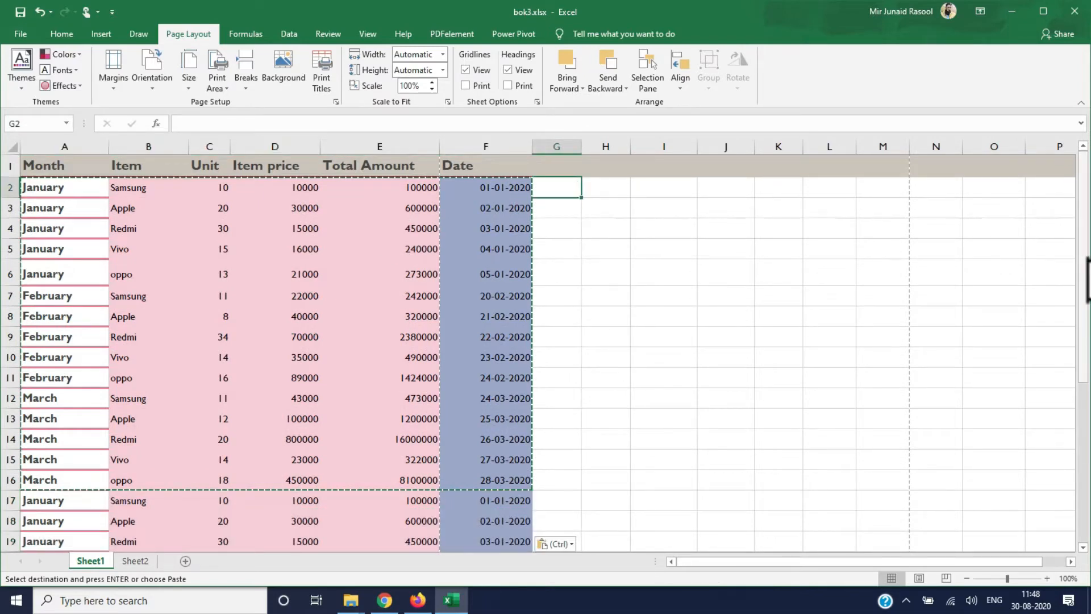
left_click_drag(1087, 279, 1086, 243)
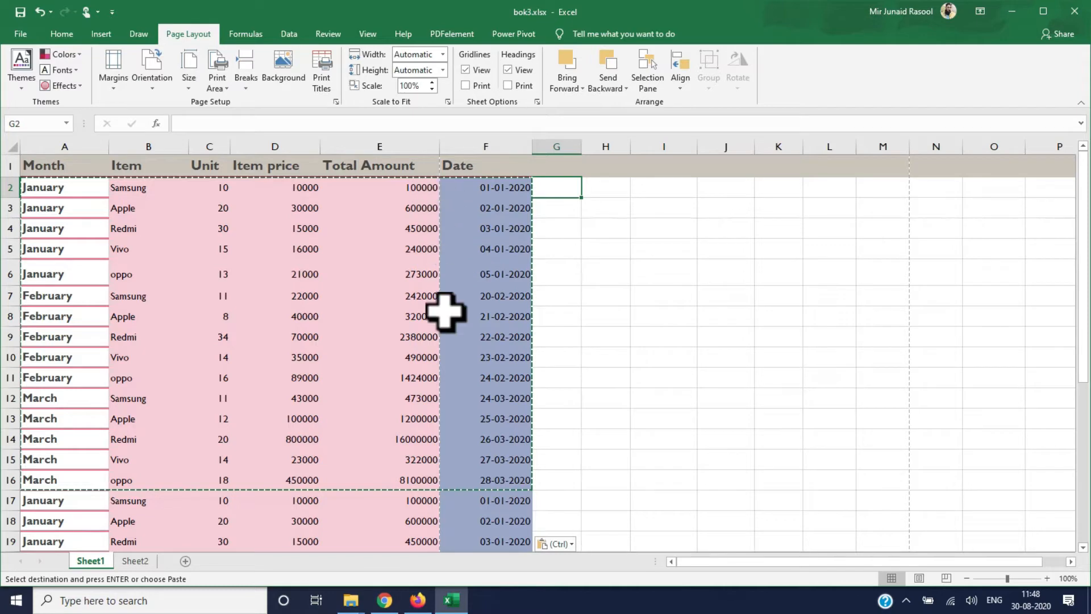
left_click(564, 454)
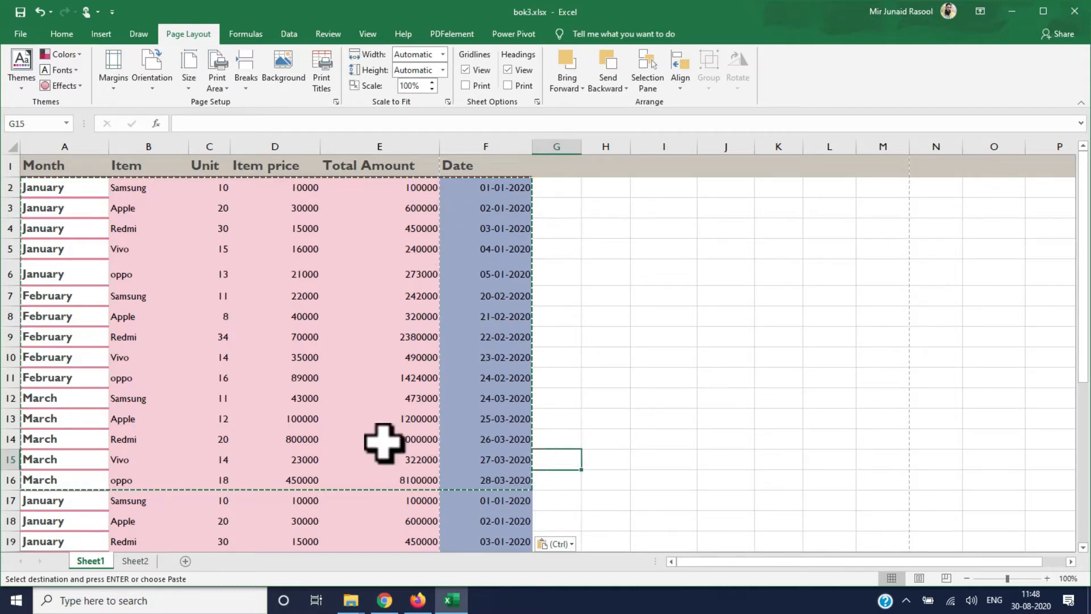
left_click(384, 442)
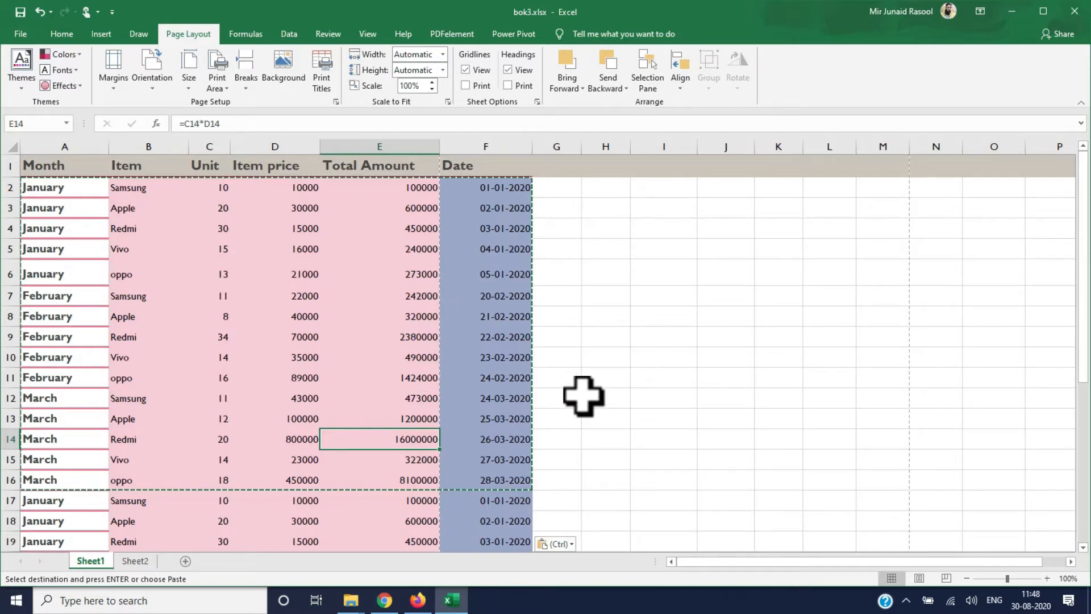
double_click(608, 279)
left_click(316, 361)
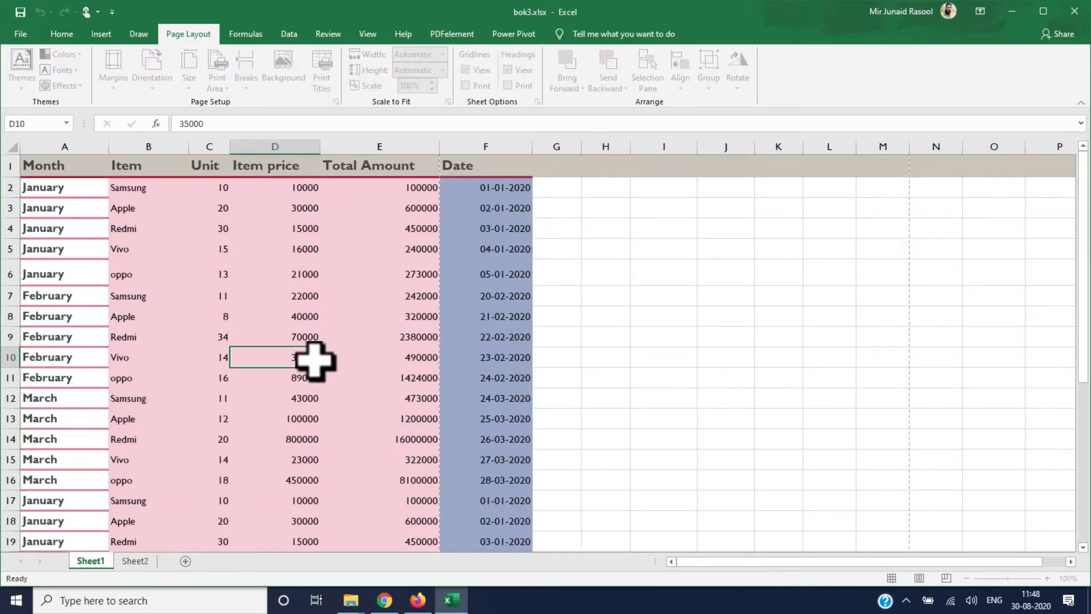
left_click(145, 228)
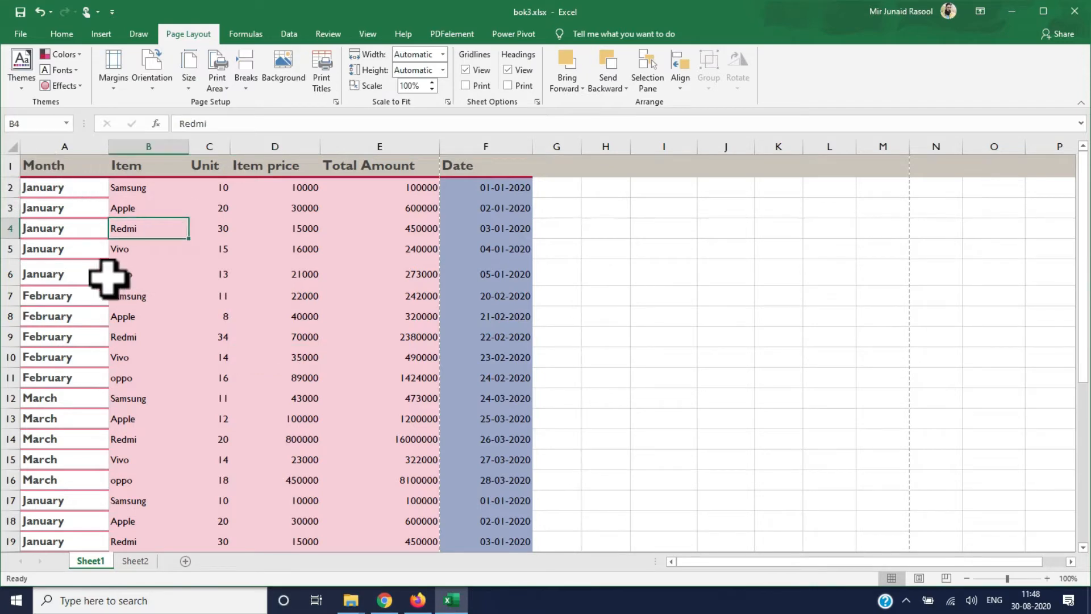
Set the range A4:D13 as the print area and check it in the print preview.
left_click_drag(57, 230, 309, 417)
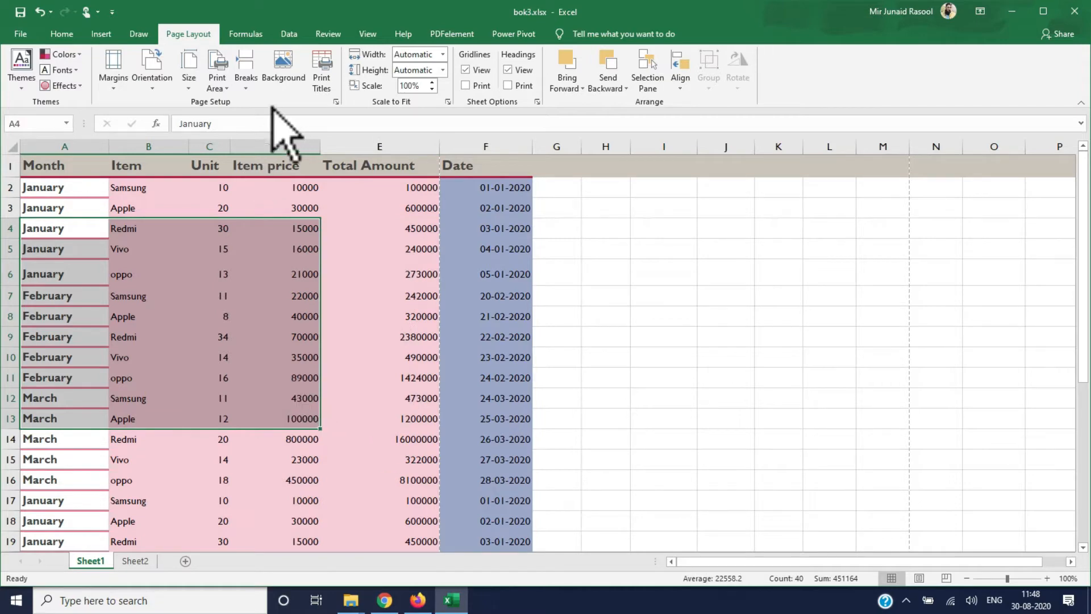
left_click(221, 88)
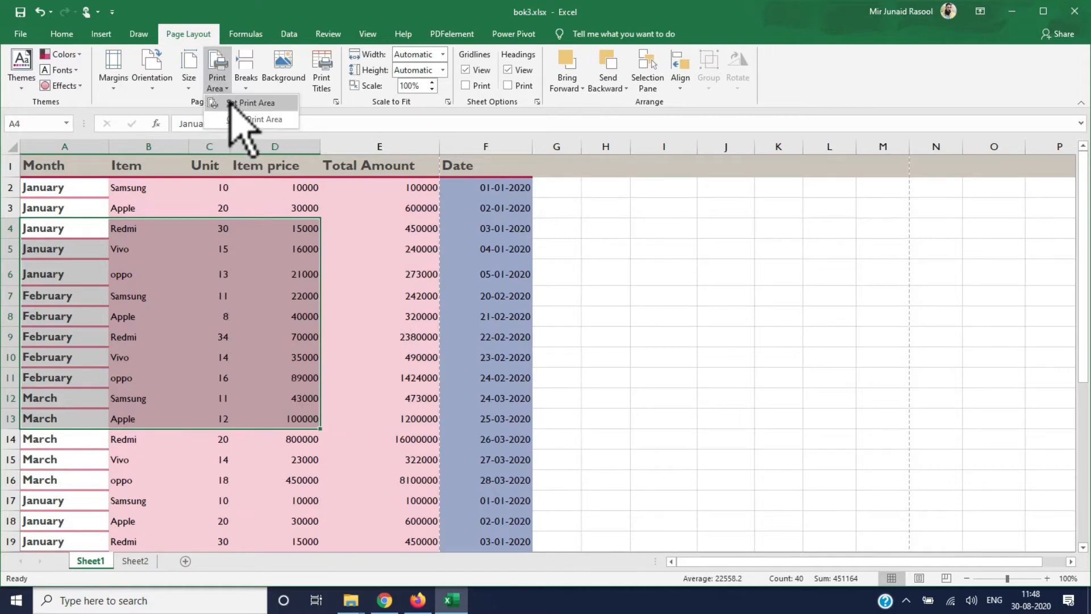
left_click(233, 103)
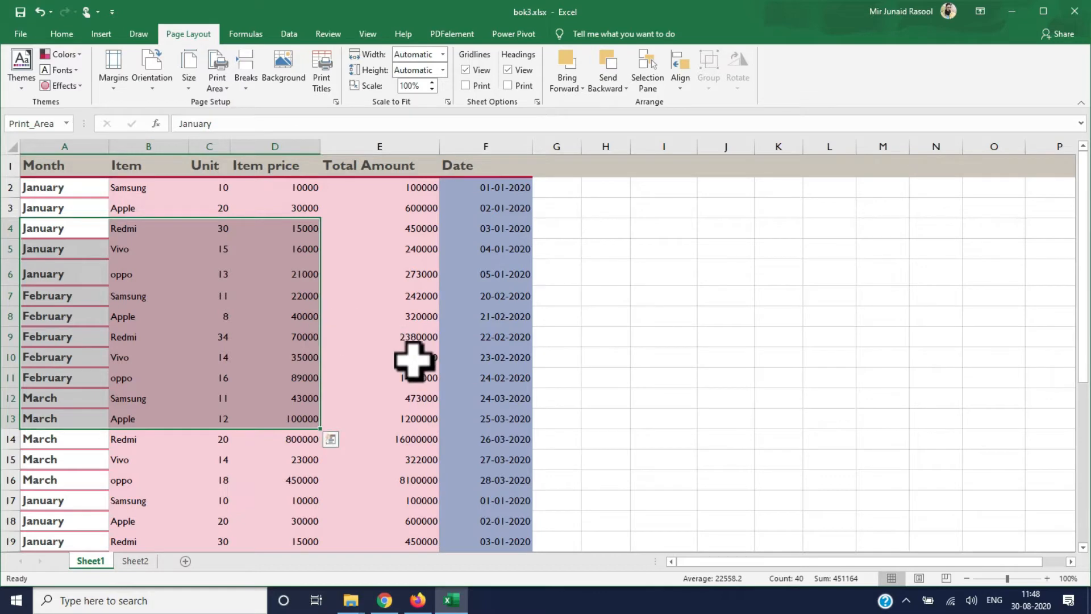
left_click(414, 358)
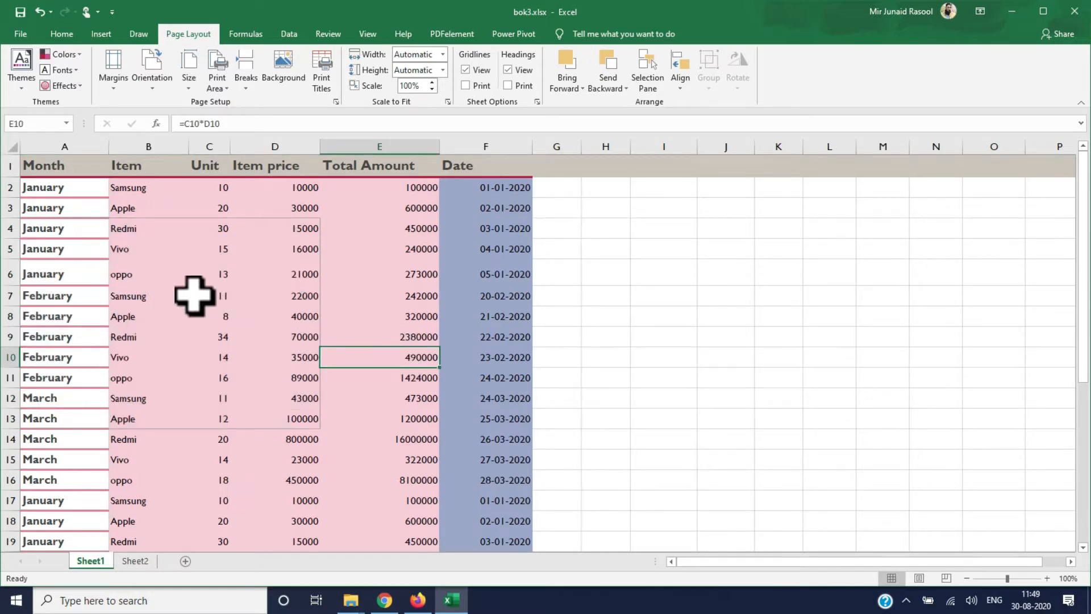
key("ctrl+p")
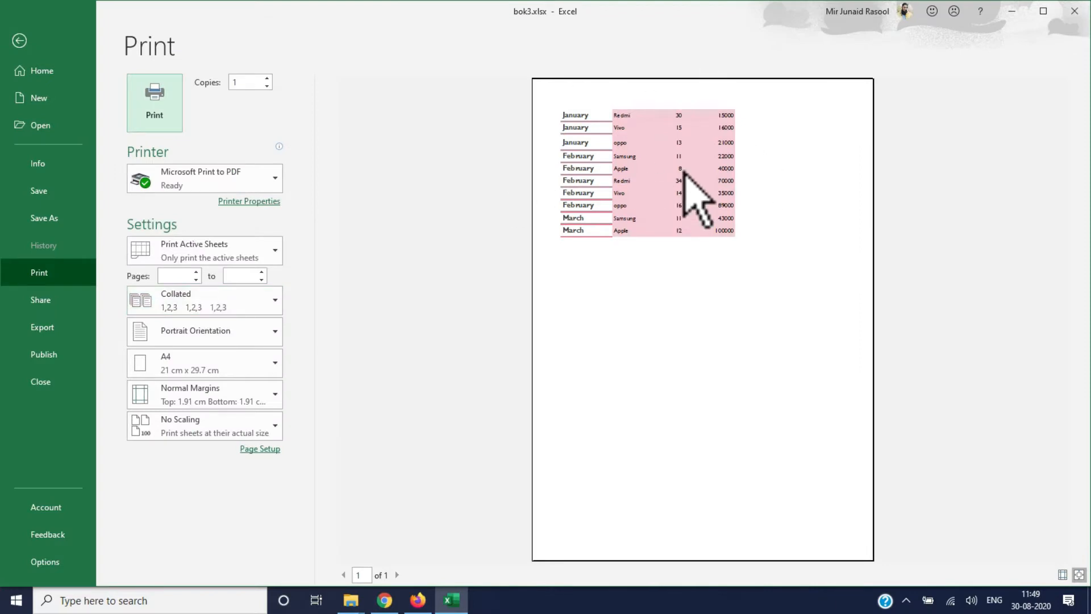
left_click(20, 41)
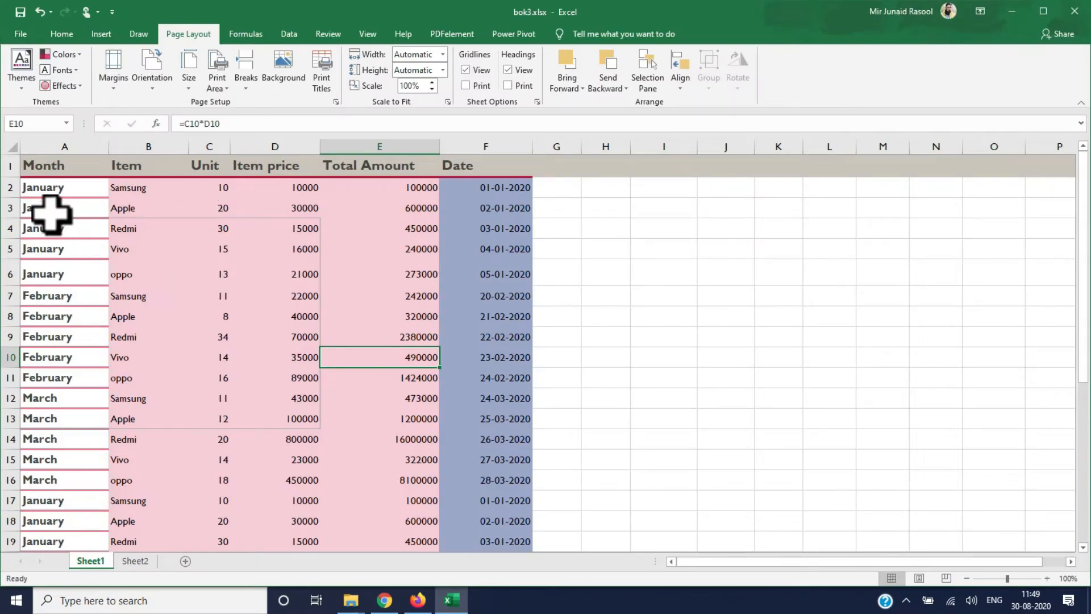
Set the print area to A2:F25 and check the result in the print preview.
left_click_drag(44, 192, 491, 550)
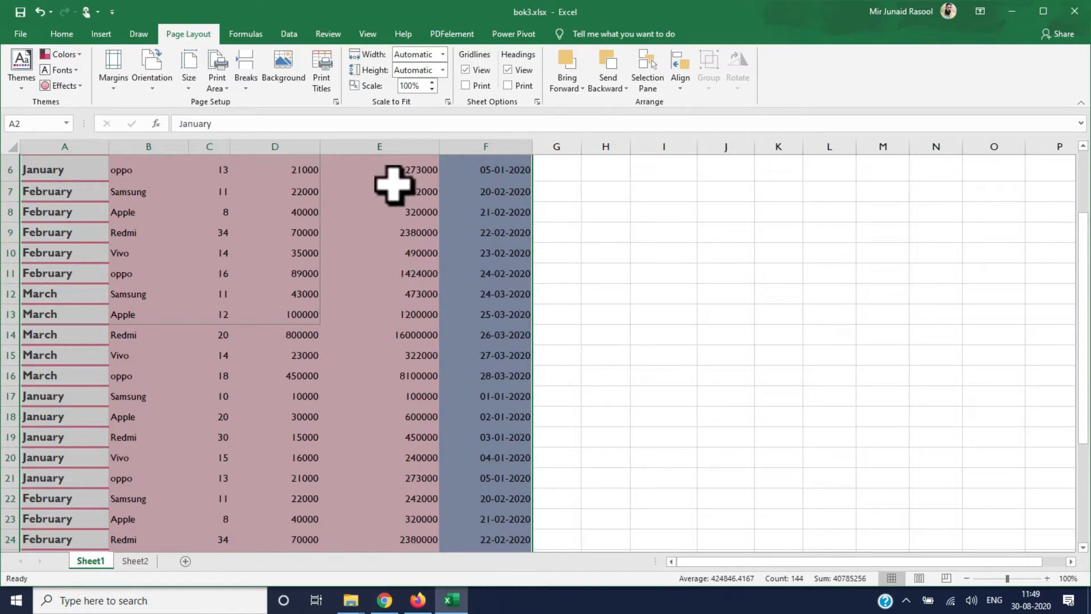
left_click(223, 86)
left_click(239, 112)
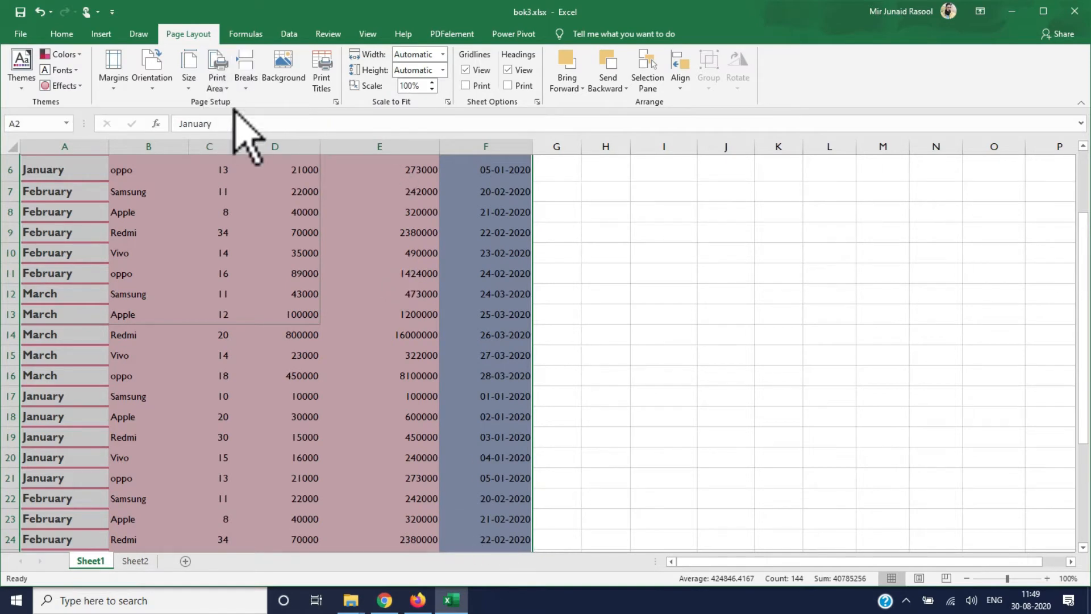
key("ctrl+p")
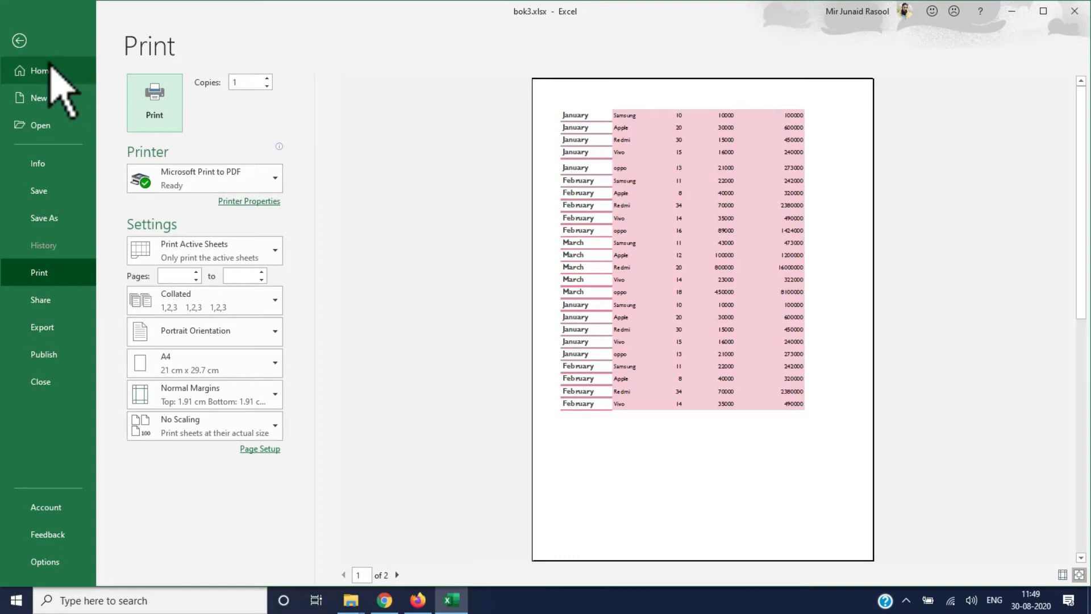
left_click(20, 42)
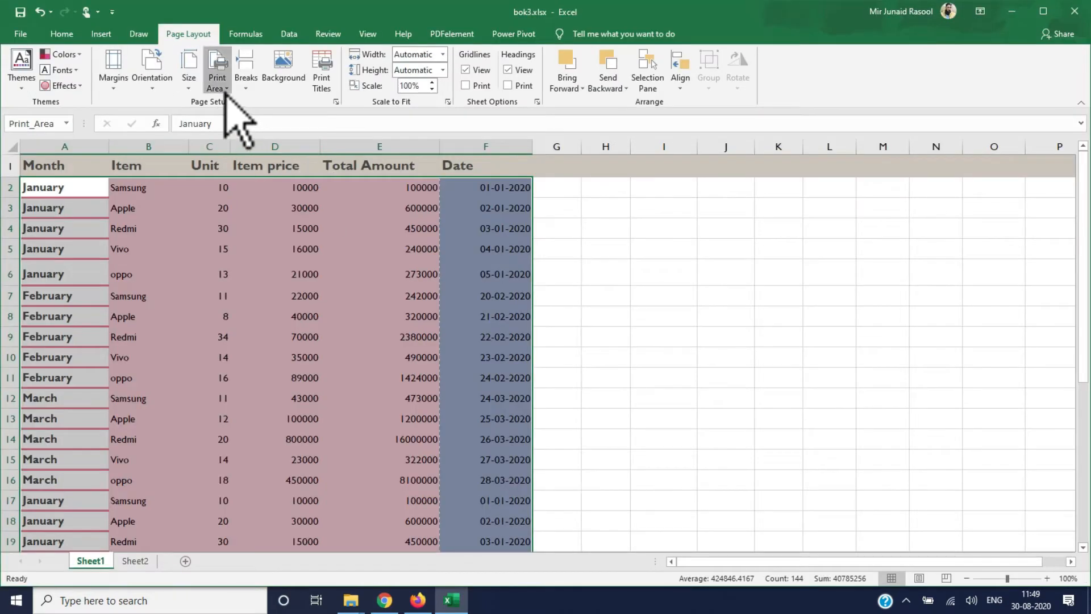
Clear the print area of Sheet1 and check the table's printed layout in the print preview.
left_click(217, 85)
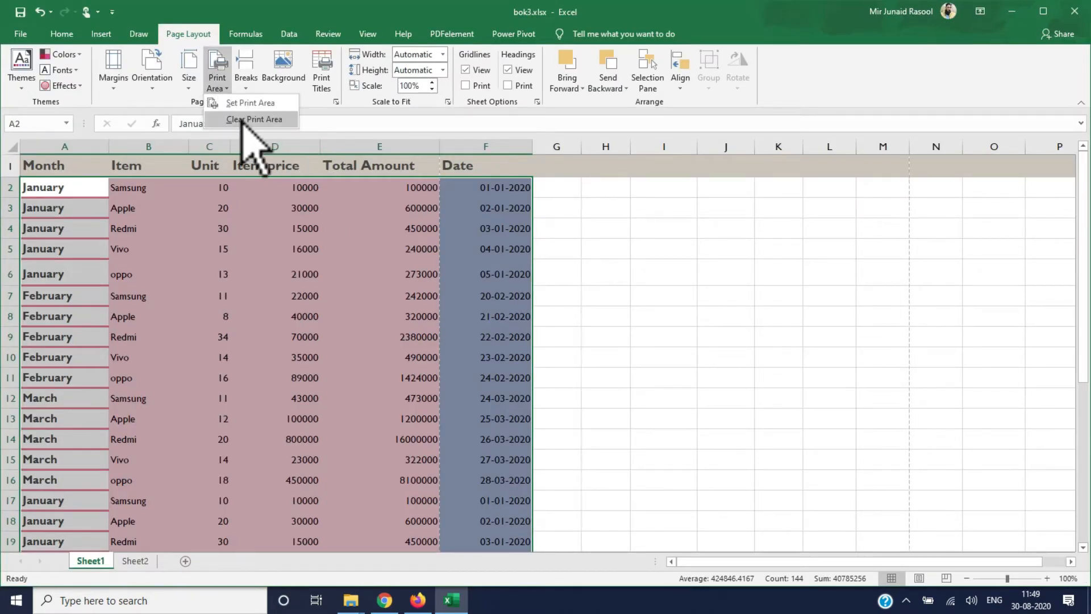
left_click(250, 126)
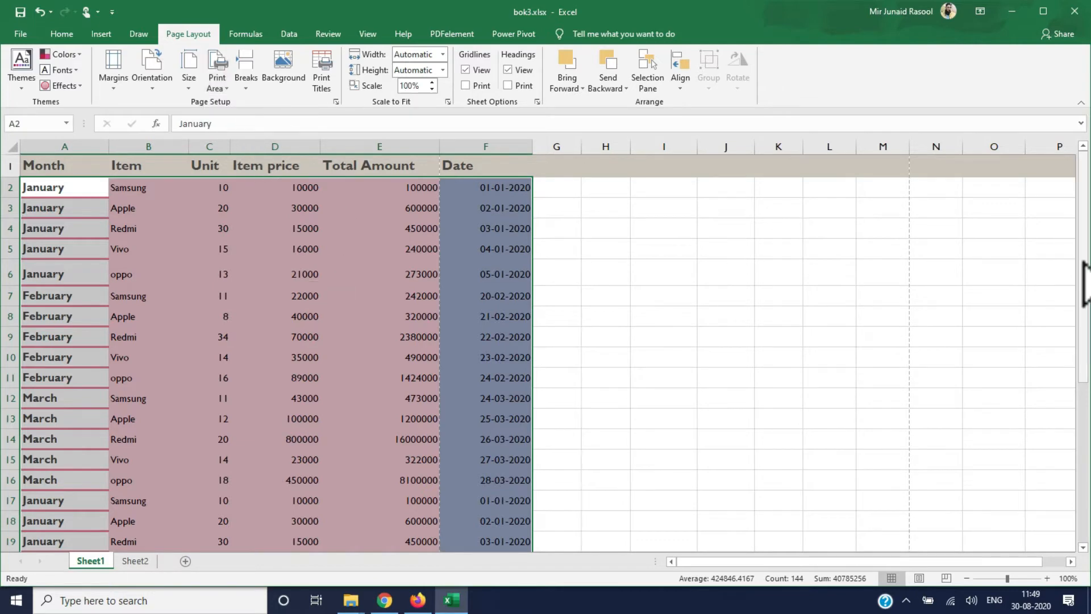
left_click(370, 350)
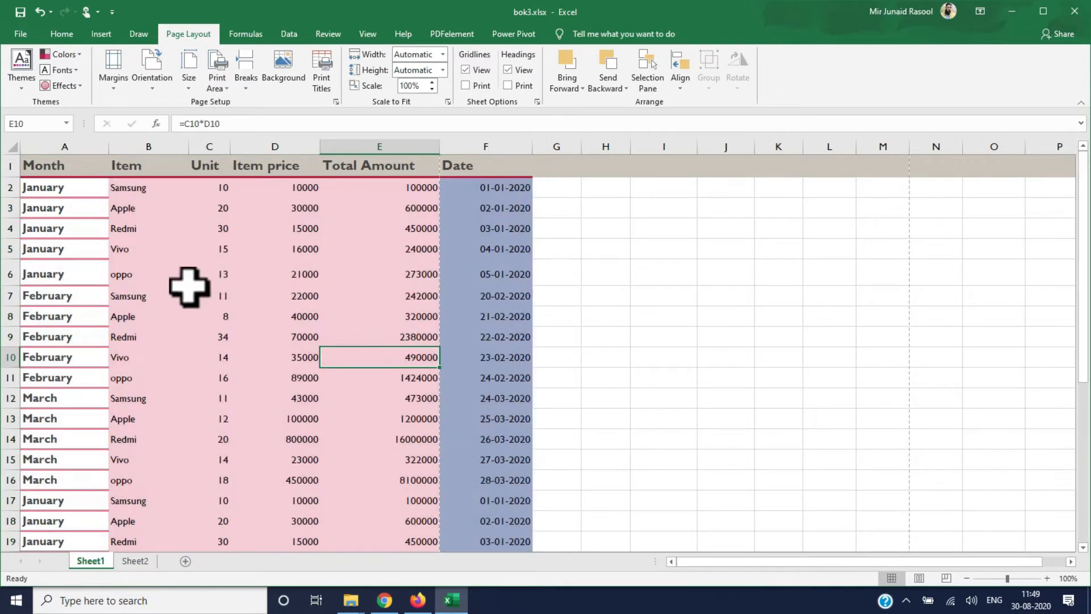
left_click(215, 88)
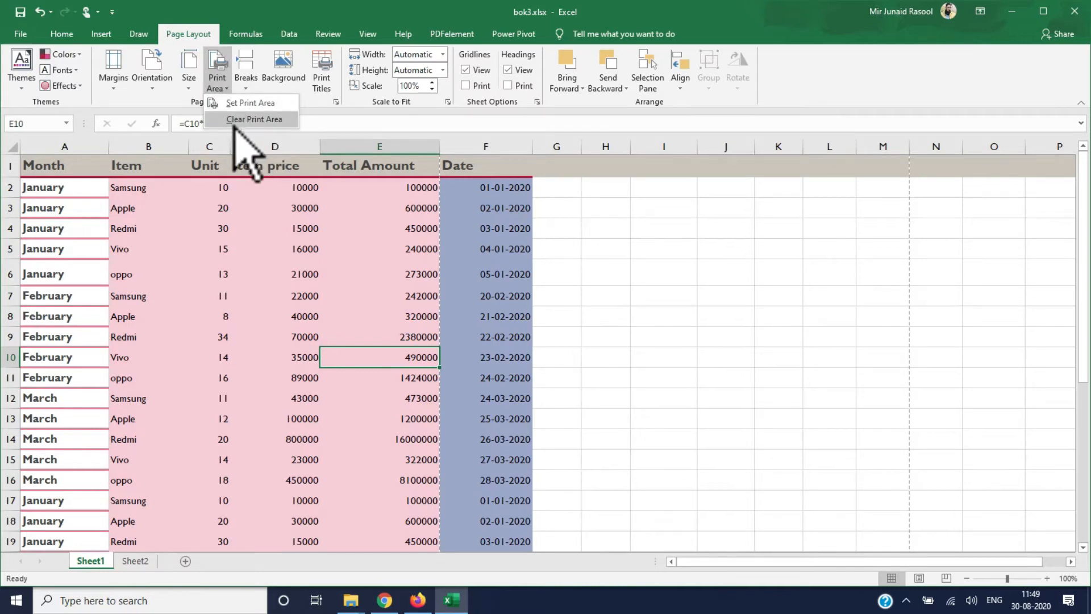
left_click(210, 360)
left_click(314, 434)
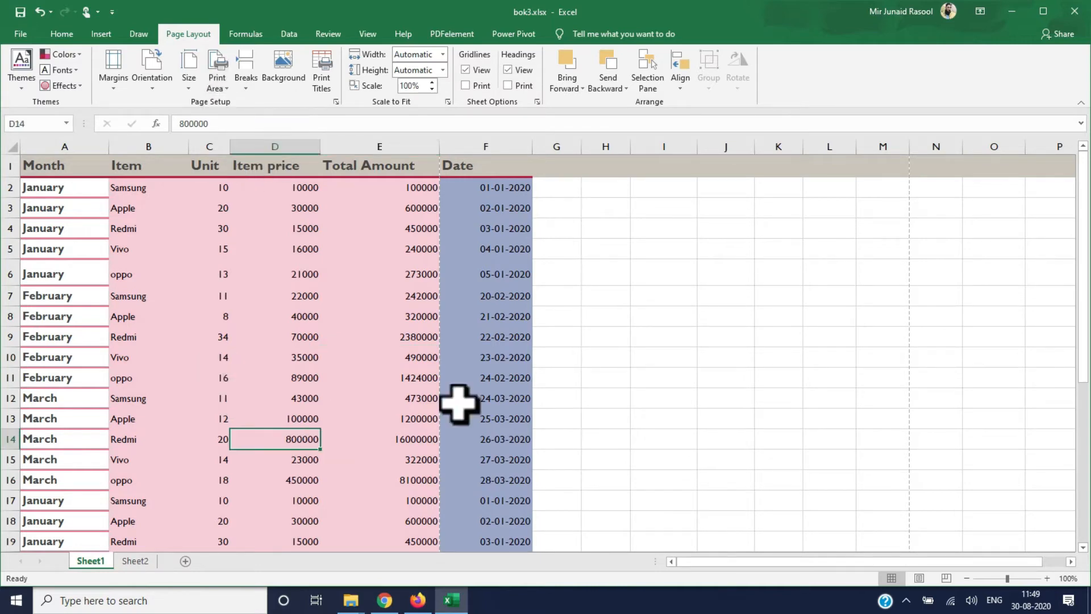
mouse_move(1085, 288)
left_mouse_down()
mouse_move(1085, 340)
mouse_move(1085, 267)
left_mouse_up()
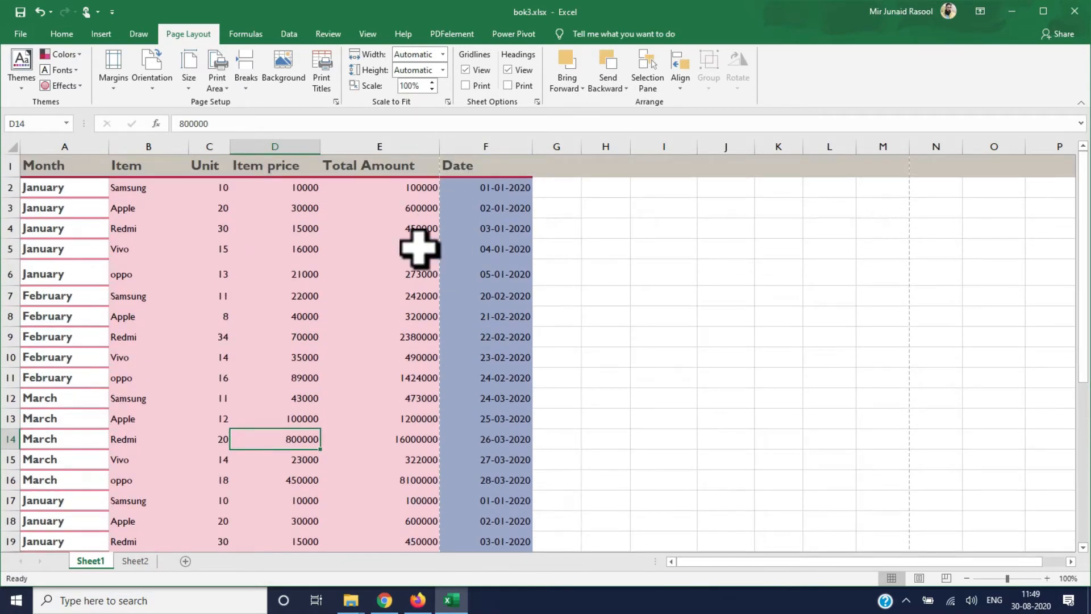
key("ctrl+p")
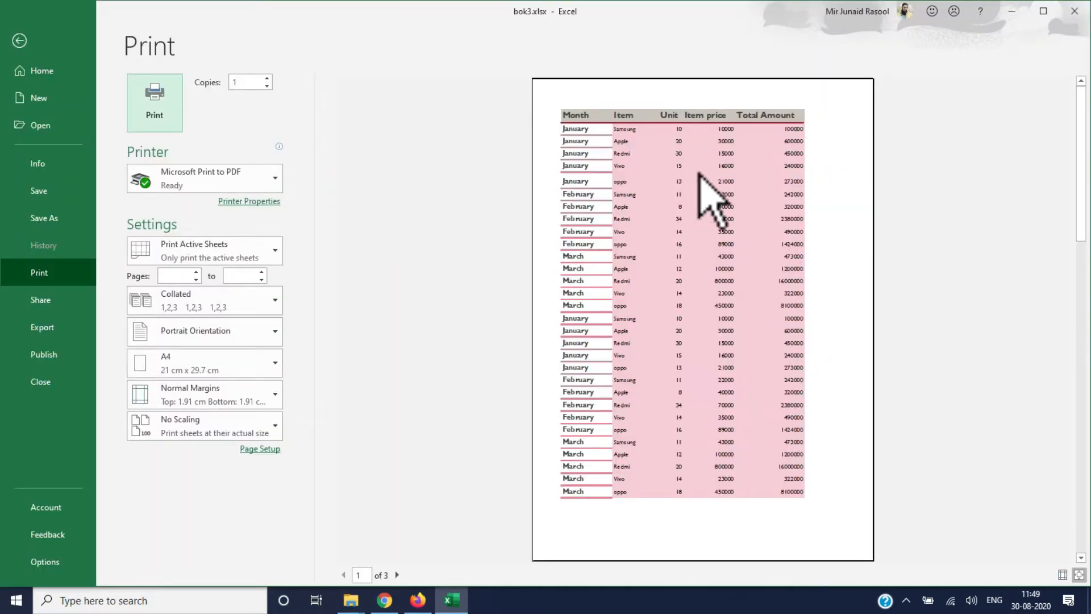
left_click(19, 40)
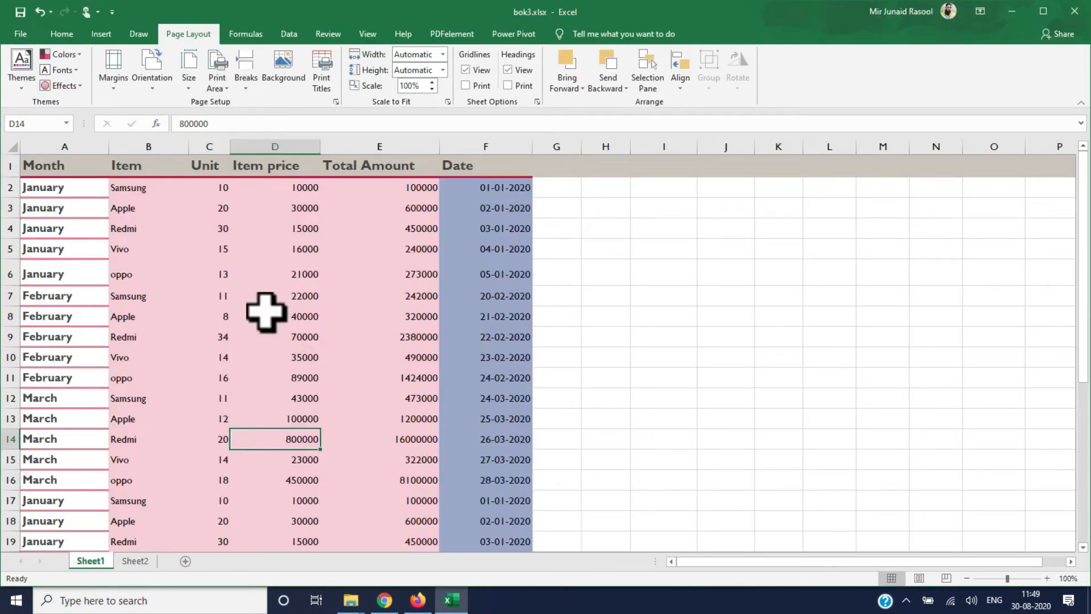
Insert a page break at cell E10 of the sales table.
left_click(209, 398)
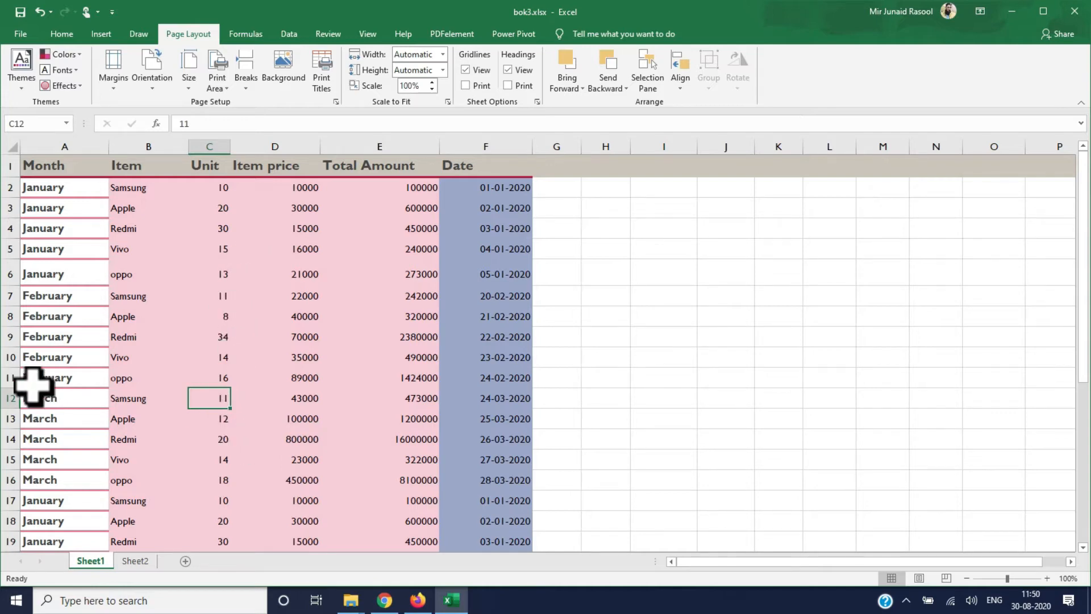
left_click(33, 360)
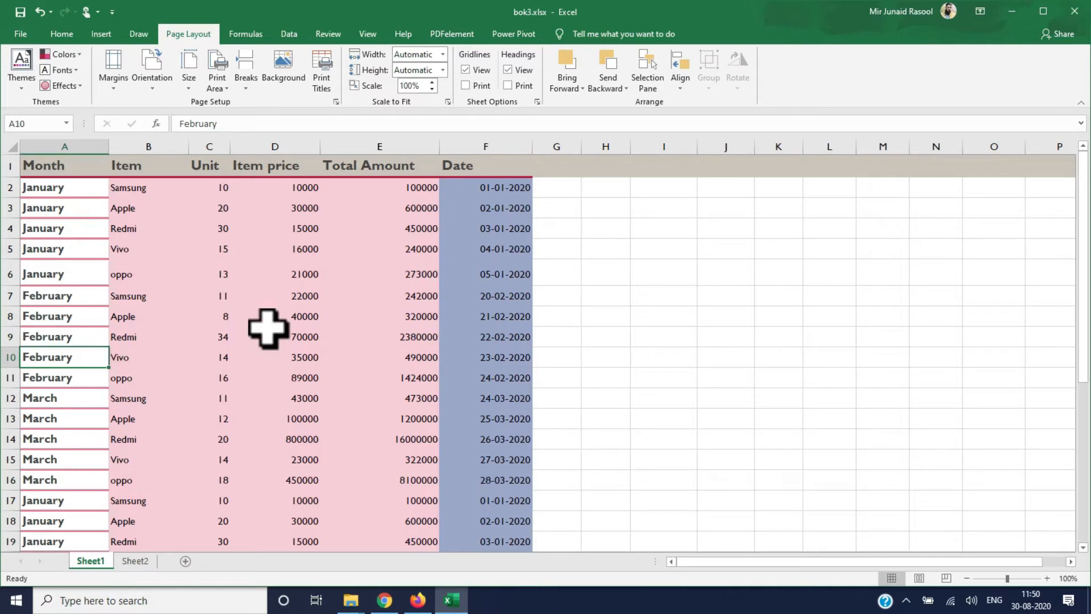
left_click(406, 353)
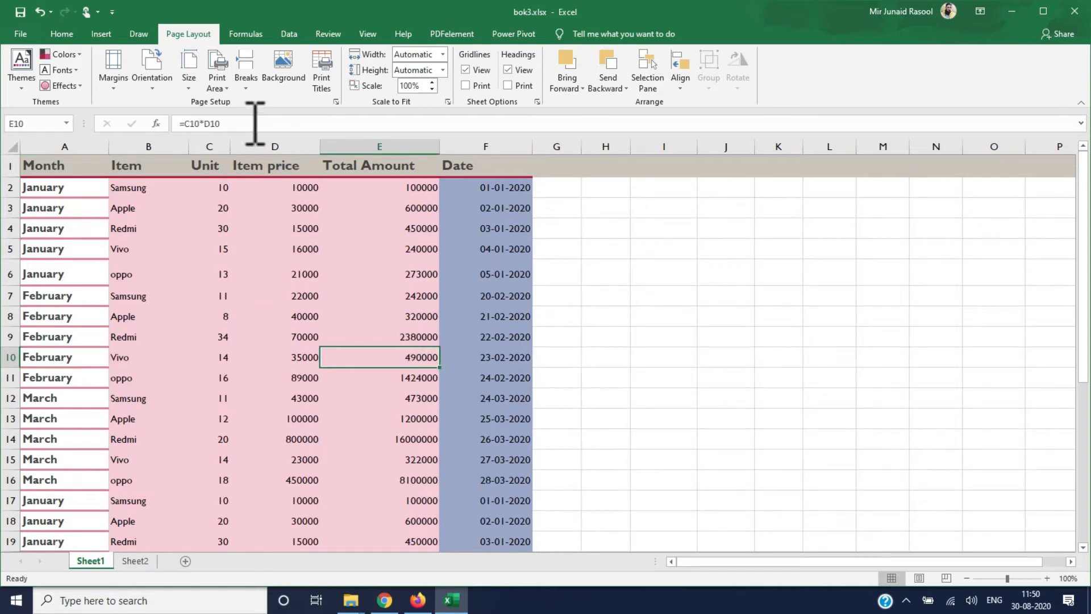
left_click(245, 71)
left_click(258, 104)
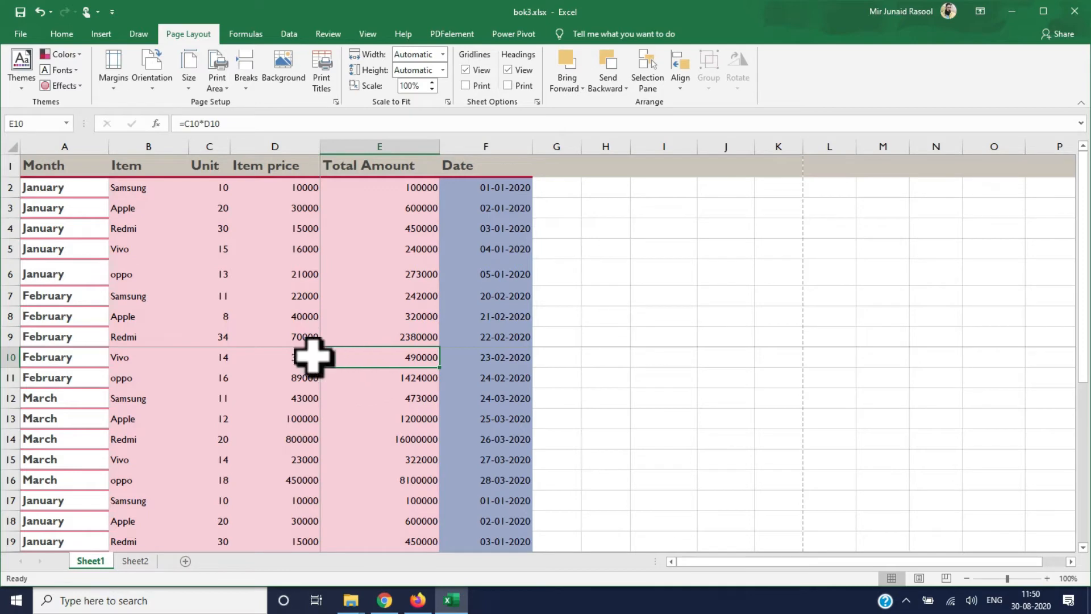
left_click(264, 377)
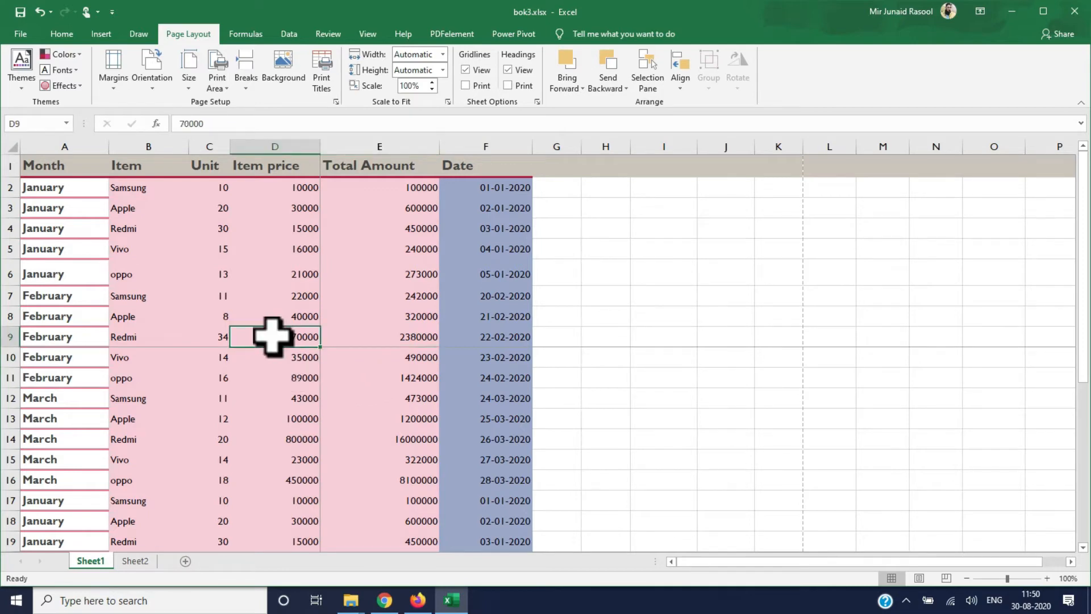
Check how the page break splits the sales table by paging through every page of the print preview.
key("ctrl+p")
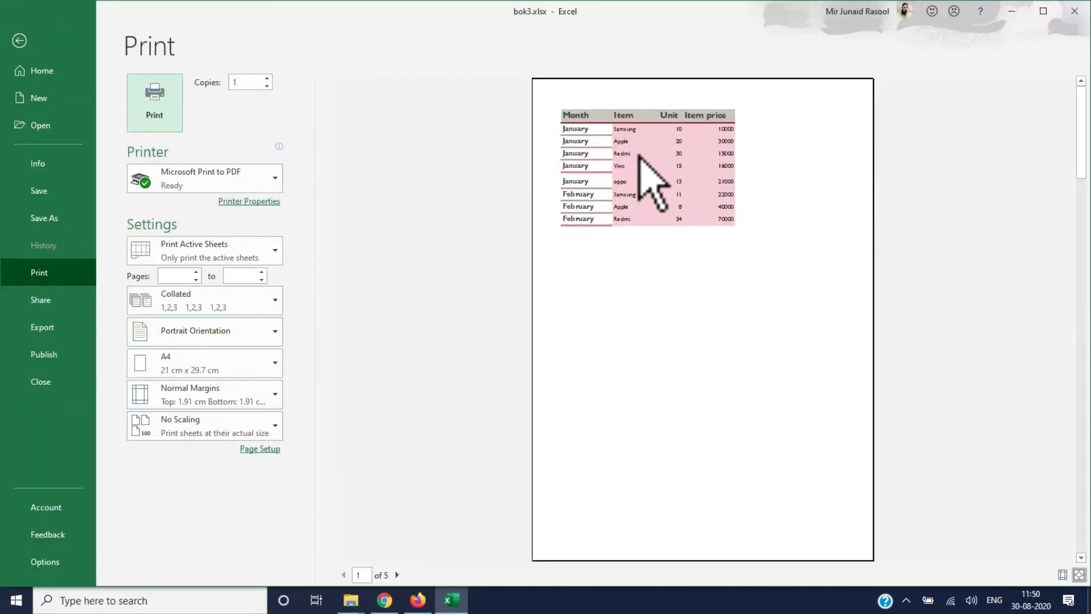
left_click(397, 574)
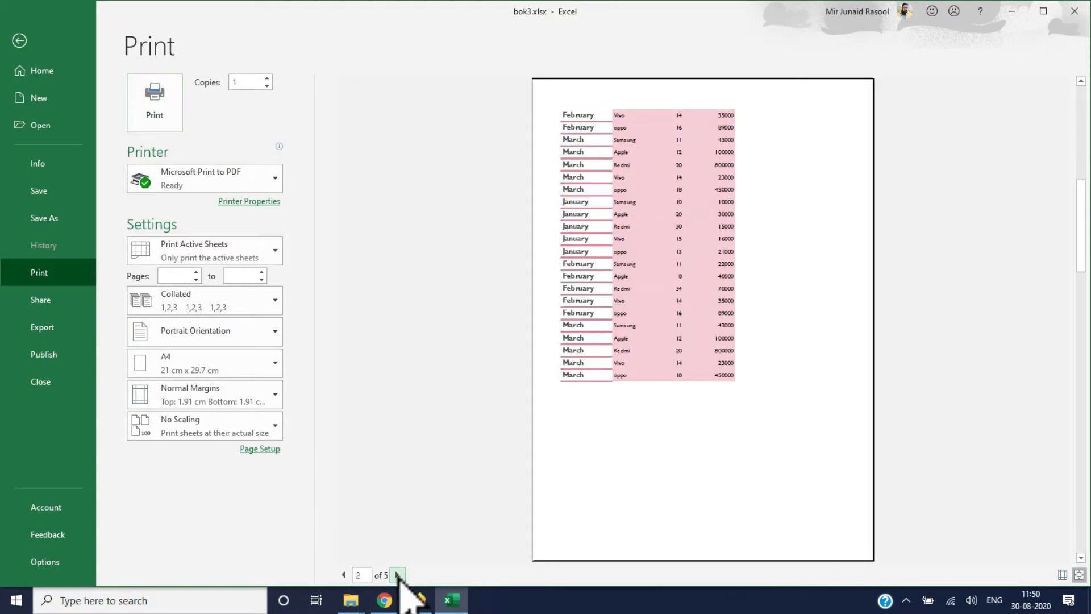
left_click(398, 575)
left_click(397, 575)
left_click(397, 575)
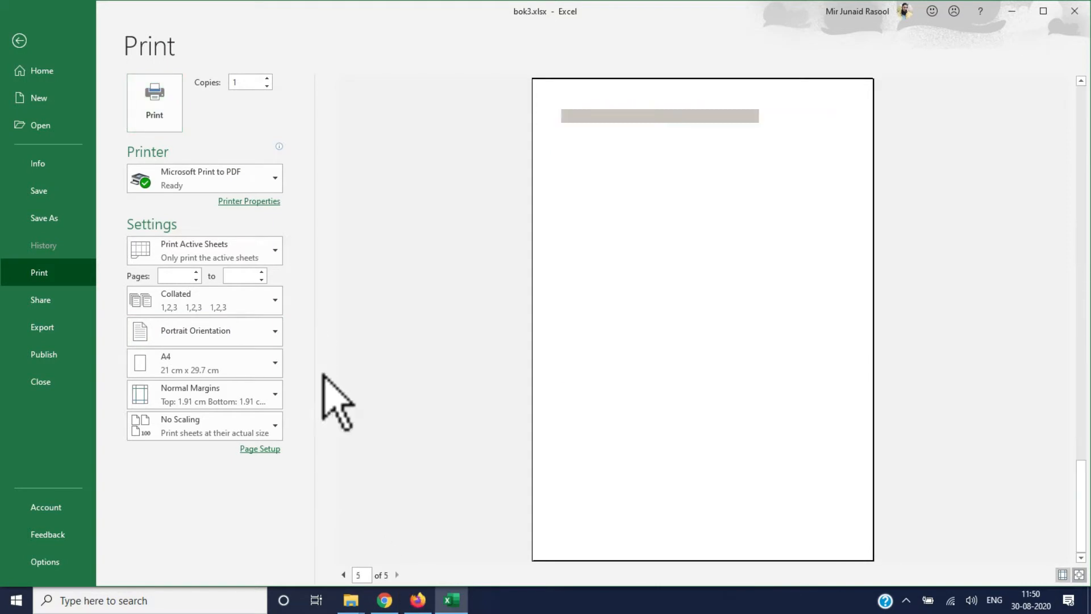
left_click(19, 40)
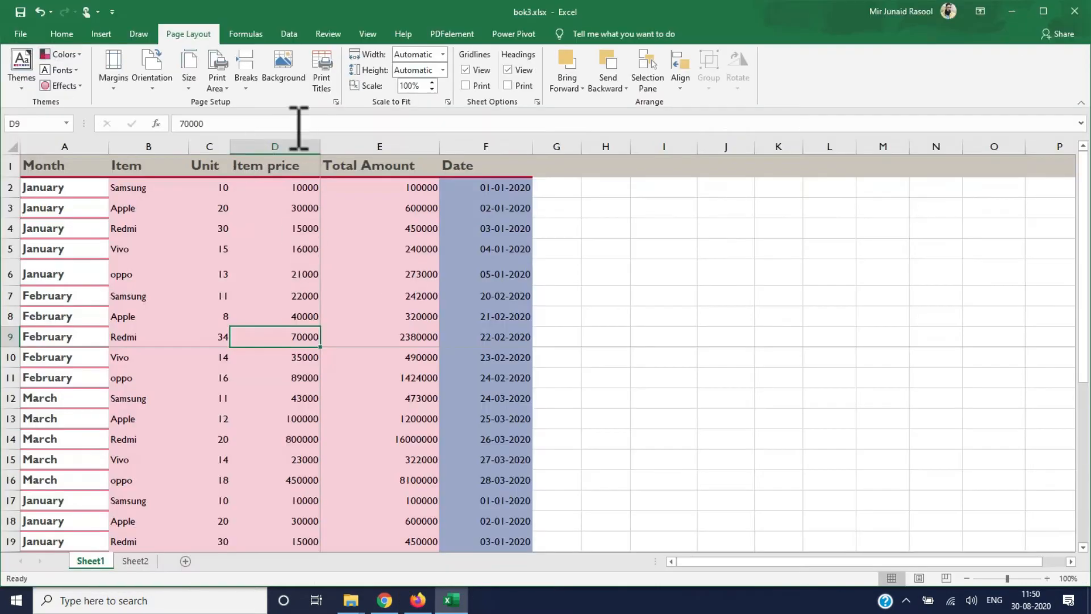
Try to remove the page break at cell D9 and reset all page breaks on Sheet1.
left_click(246, 83)
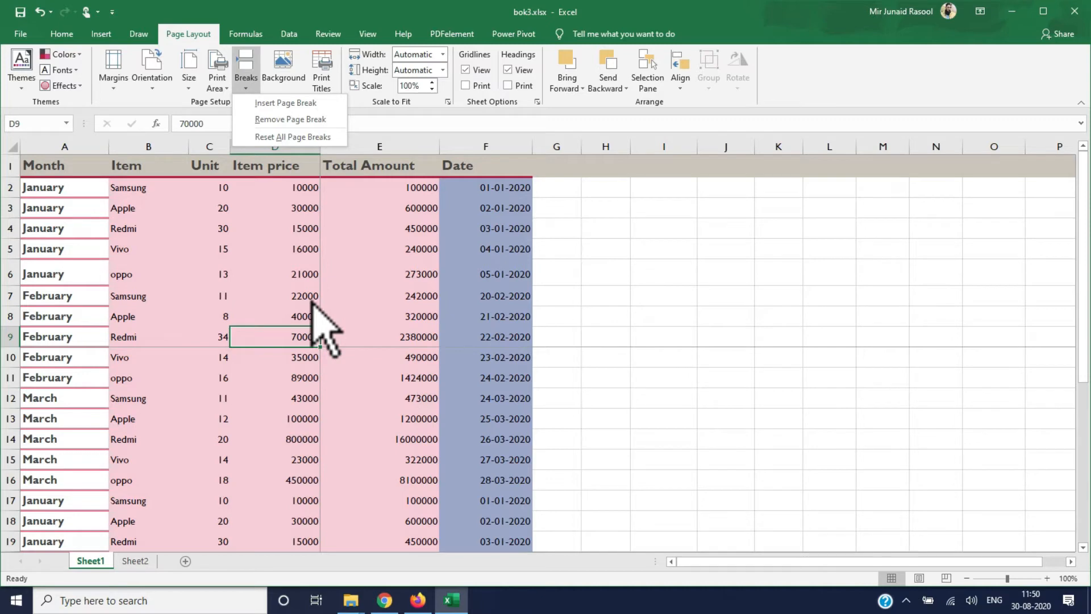
left_click(277, 124)
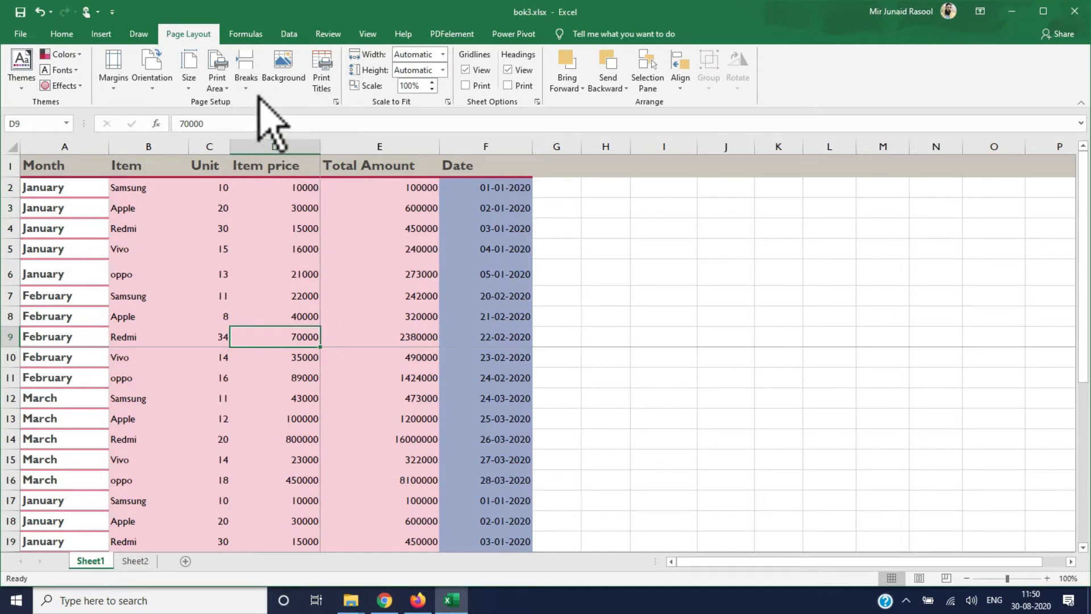
left_click(245, 73)
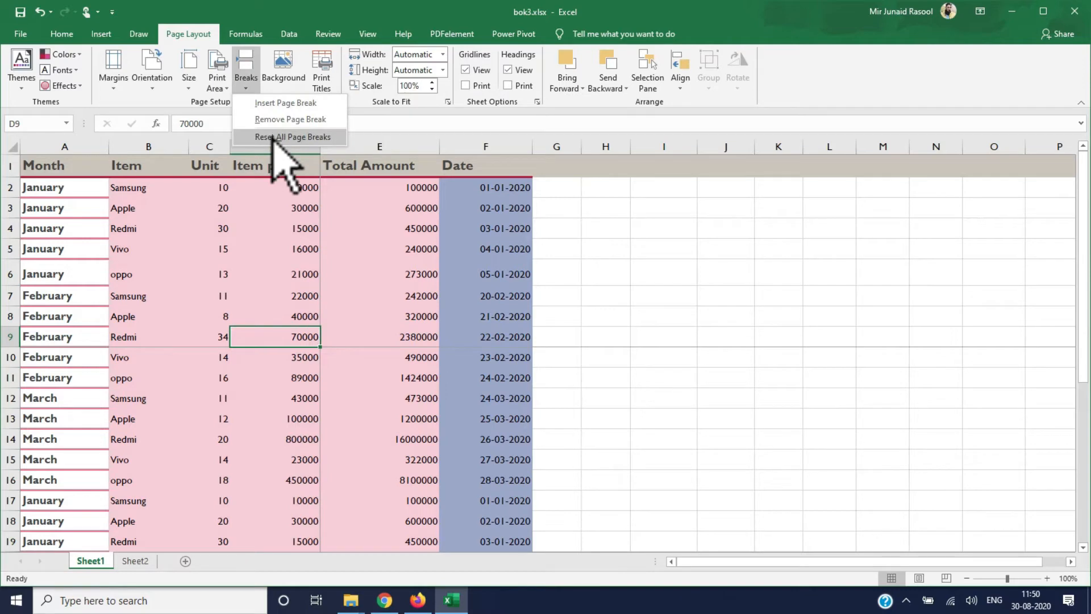
left_click(275, 137)
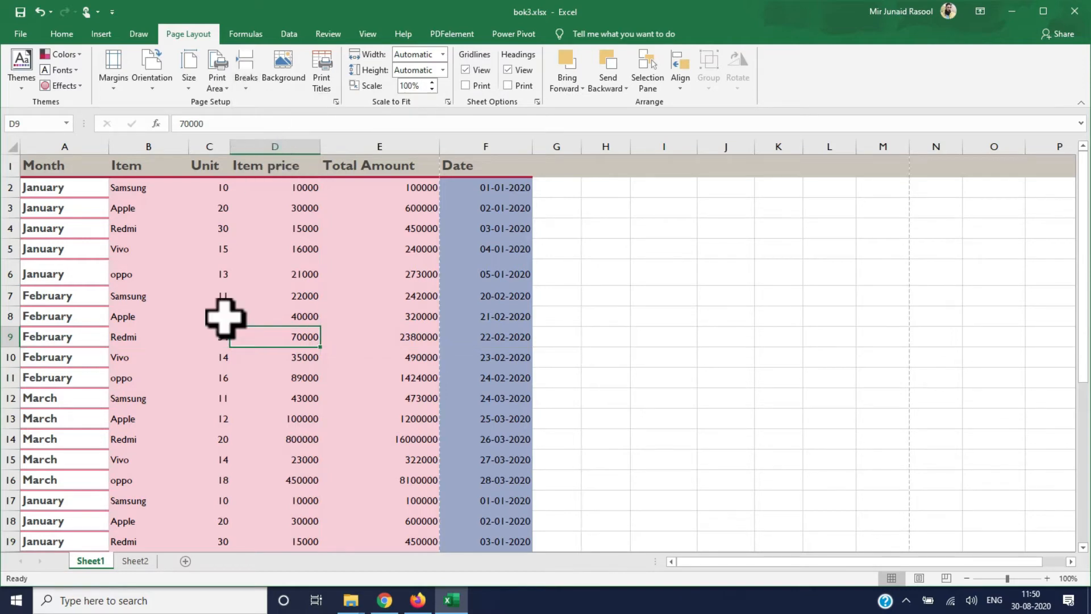
left_click(224, 317)
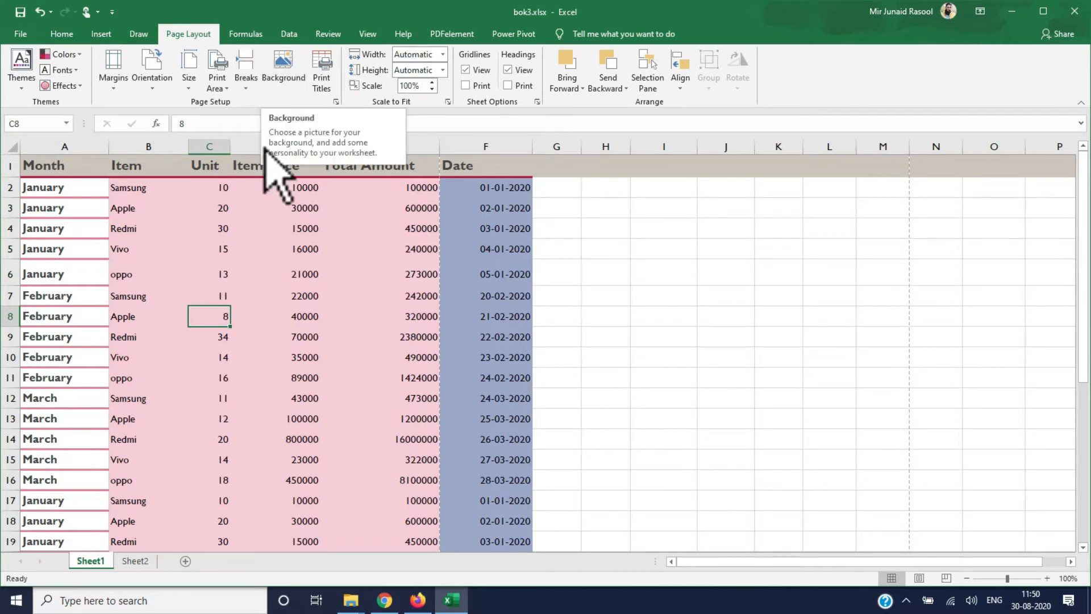
left_click(142, 206)
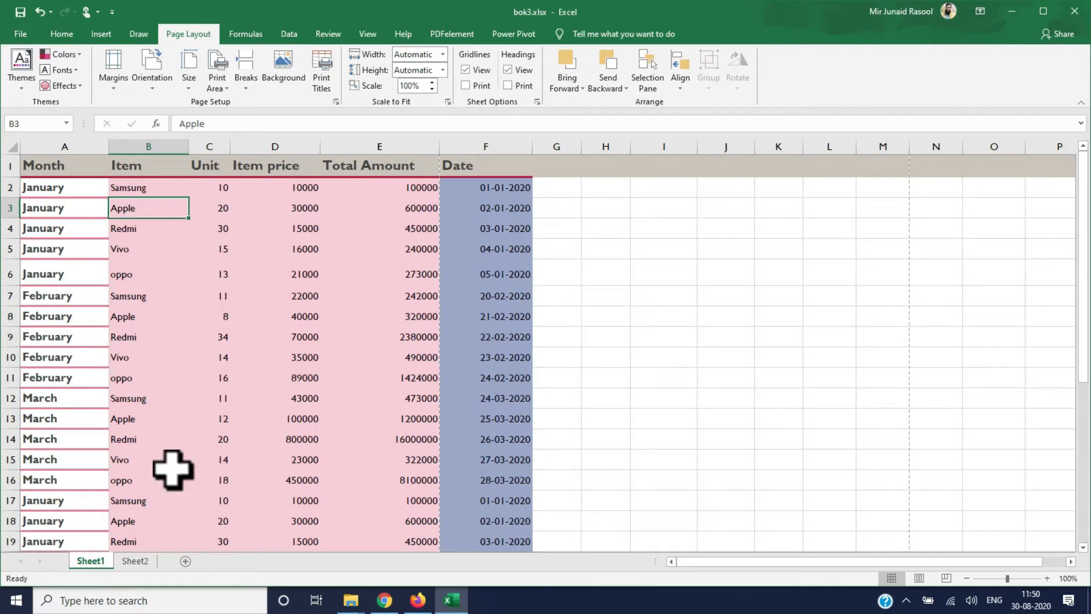
Set the picture file Annotation 2020-08-27 174938.png as the sheet background of Sheet2.
left_click(136, 561)
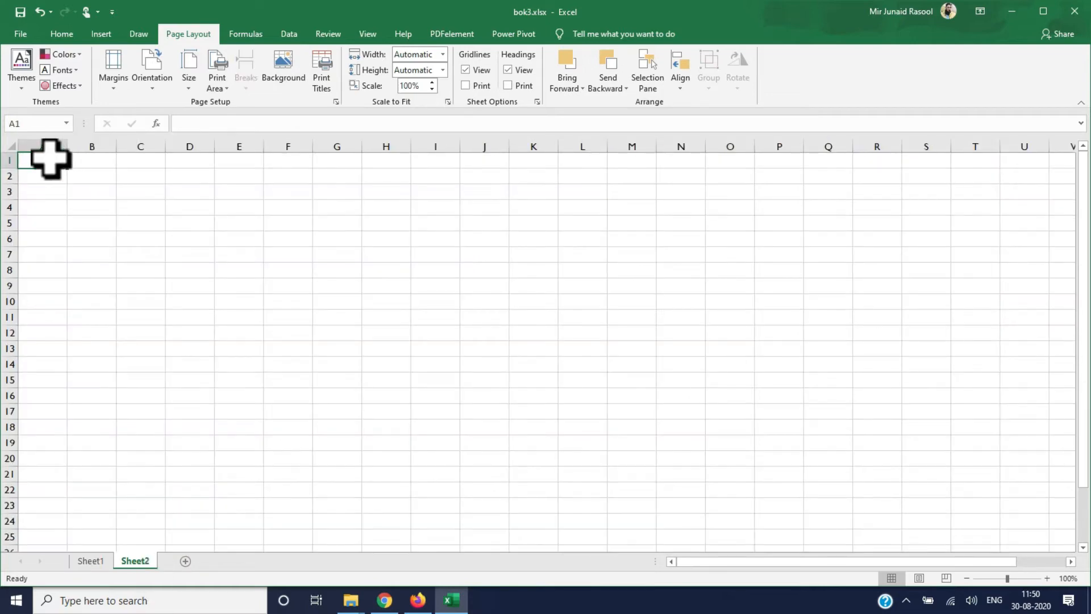
left_click_drag(50, 159, 681, 506)
left_click(293, 82)
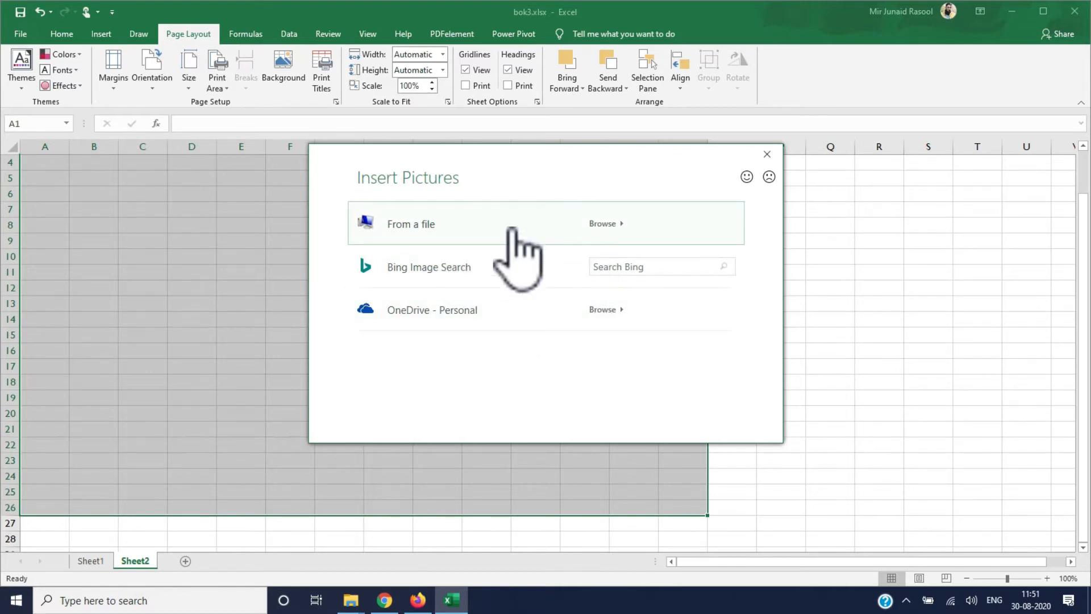
left_click(433, 225)
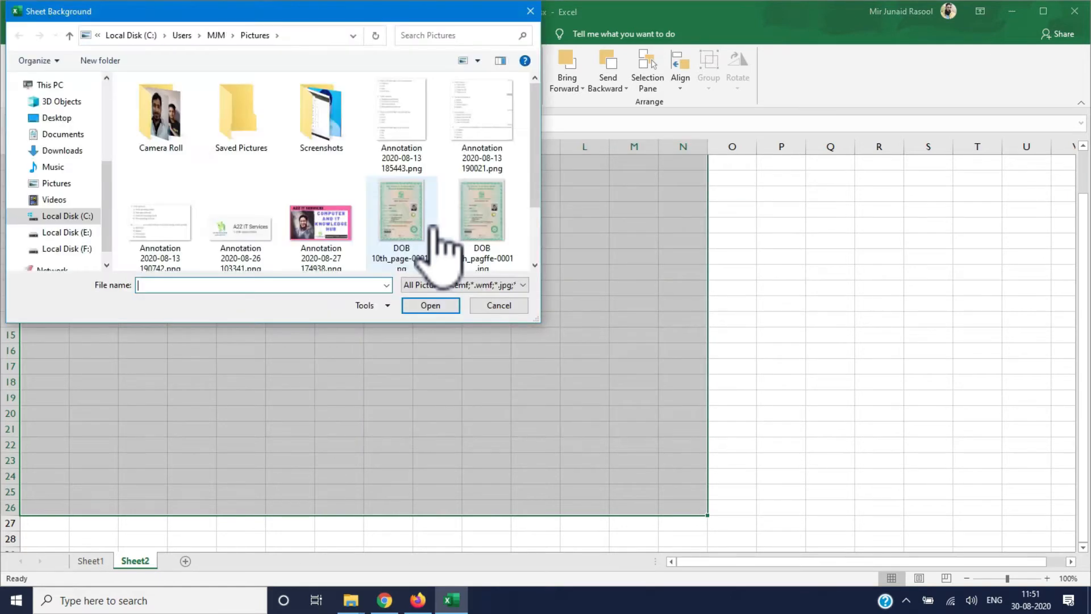
left_click(321, 227)
left_click(418, 305)
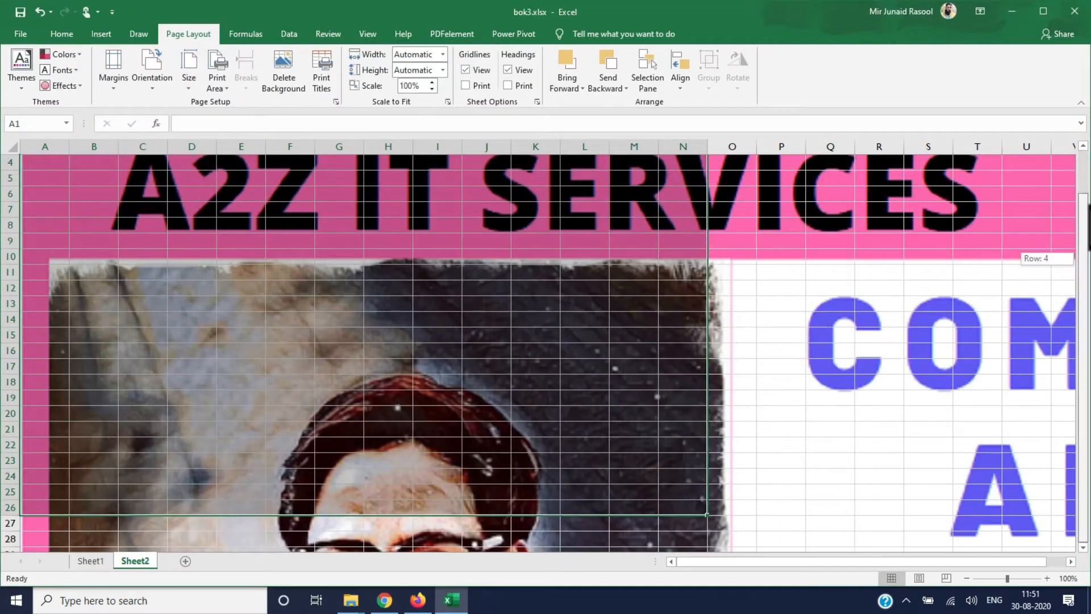
scroll(1045, 260, "up", 1)
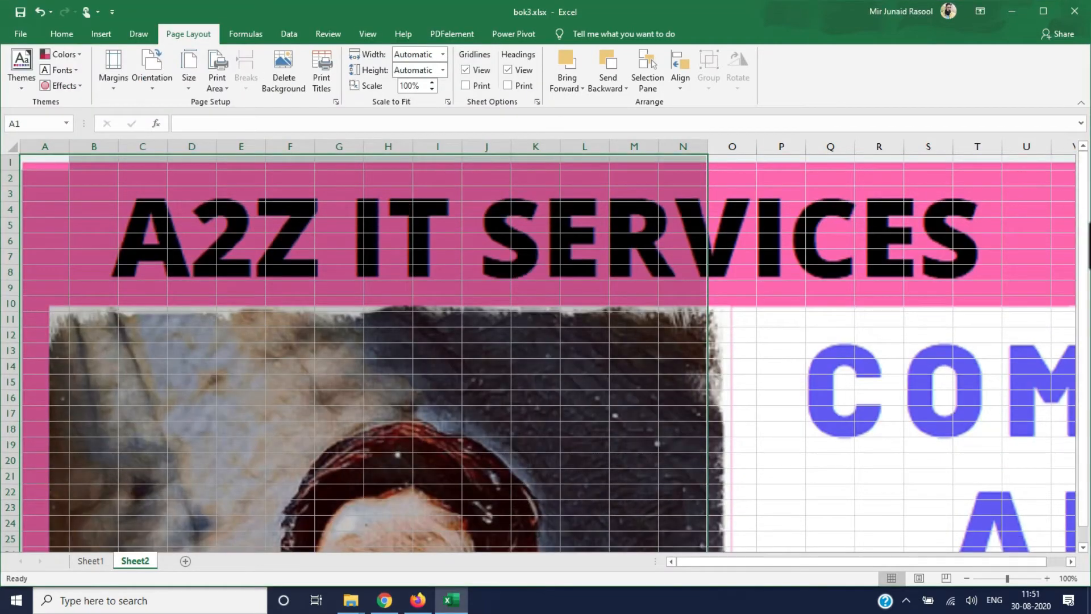
left_click_drag(1085, 276, 1085, 352)
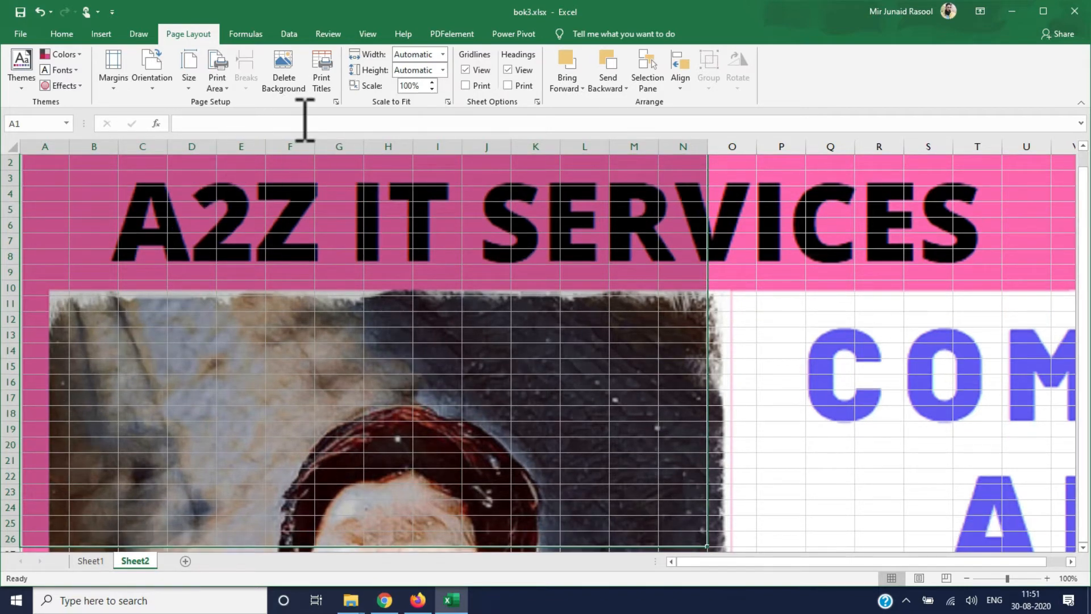
Delete the background picture from Sheet2.
left_click(284, 88)
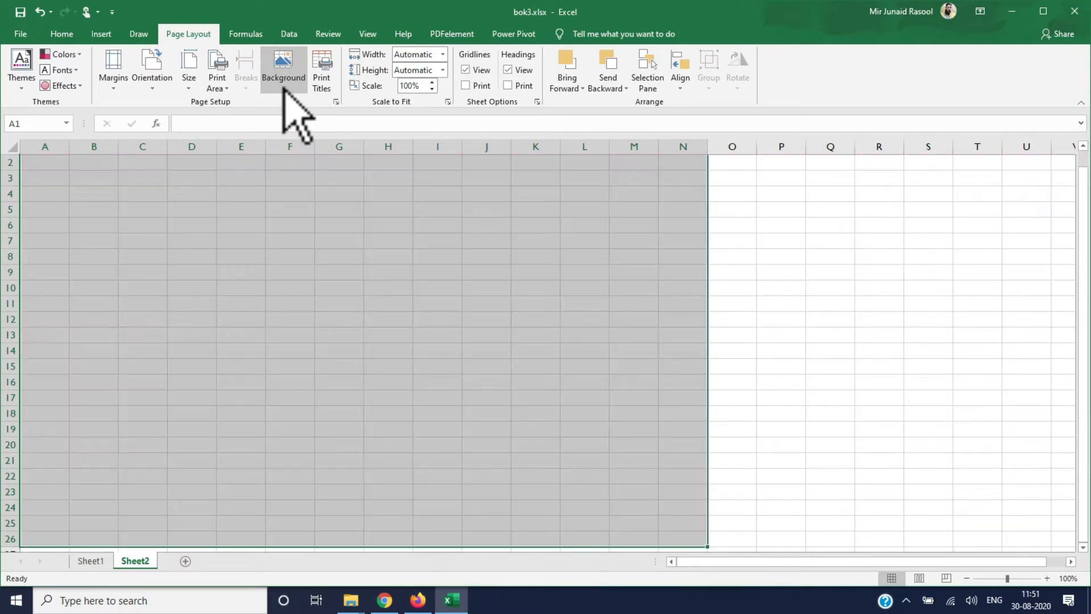
left_click(268, 336)
Return to the sales table on Sheet1 and select its header cell A1.
left_click(100, 559)
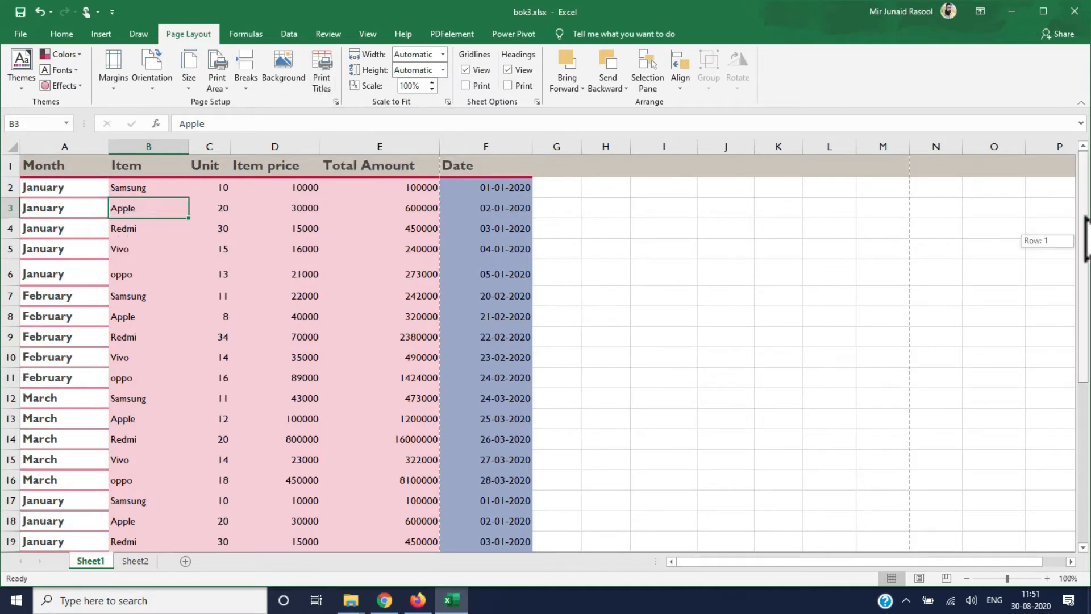
left_click_drag(1086, 239, 1086, 239)
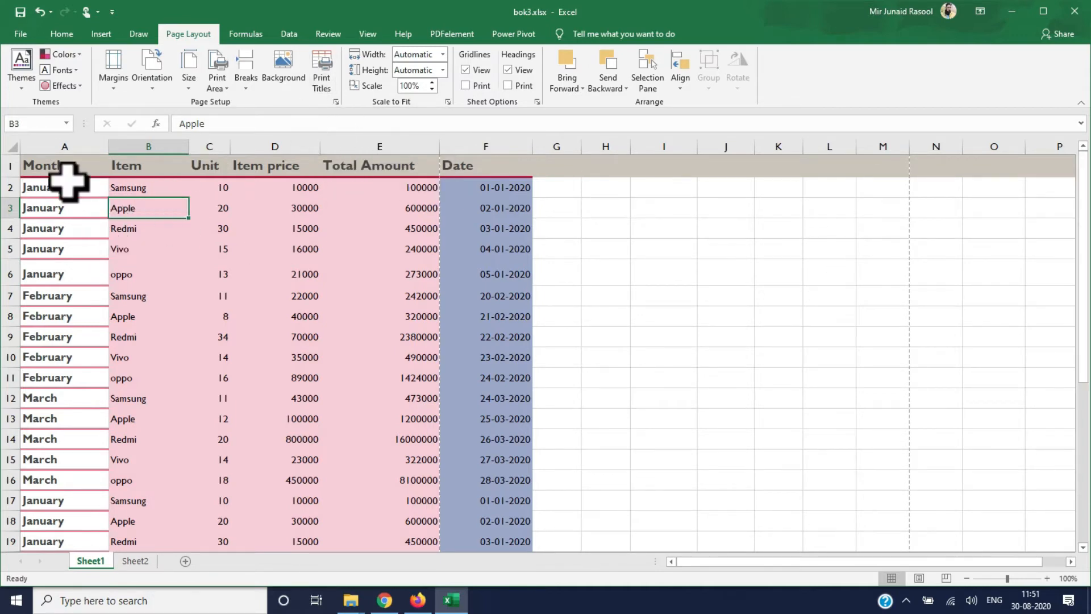
left_click_drag(43, 165, 488, 534)
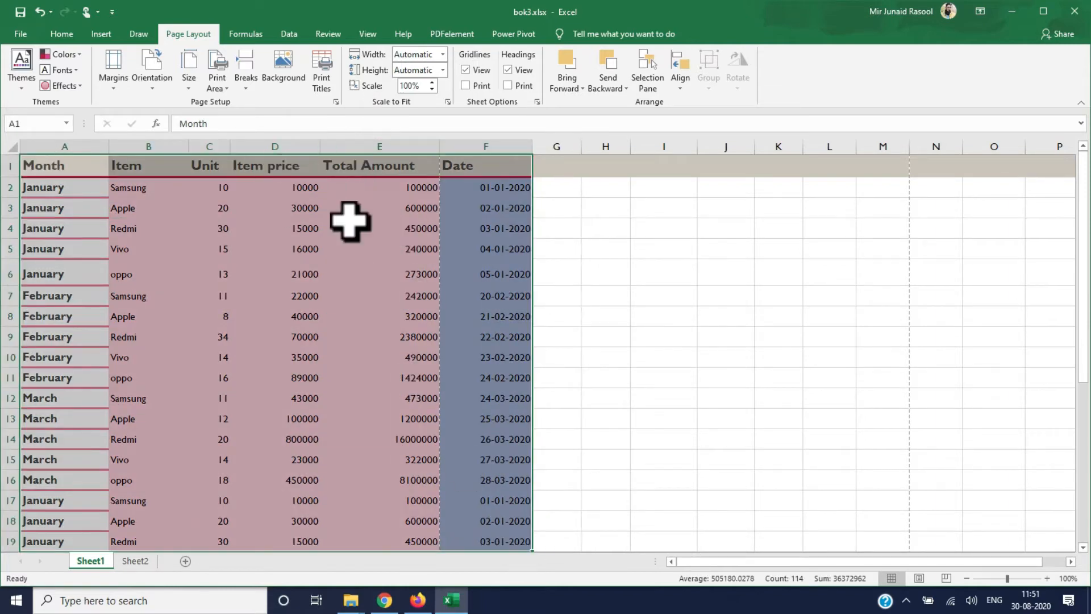
left_click(392, 319)
left_click(50, 166)
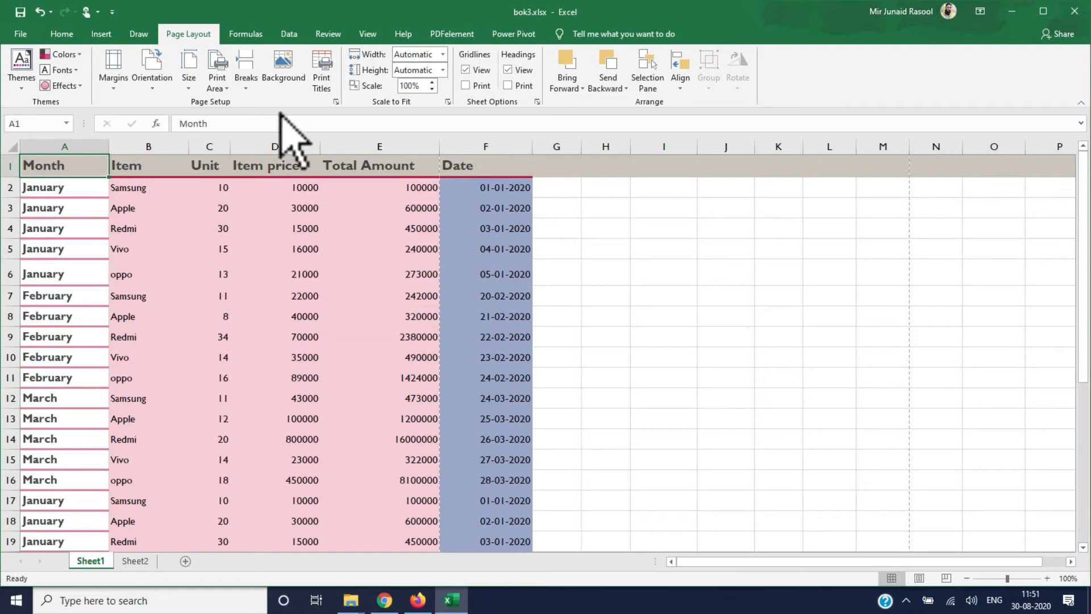
Open the Print Titles settings and review the Page, Margins, Header/Footer and Sheet options of Page Setup.
left_click(319, 88)
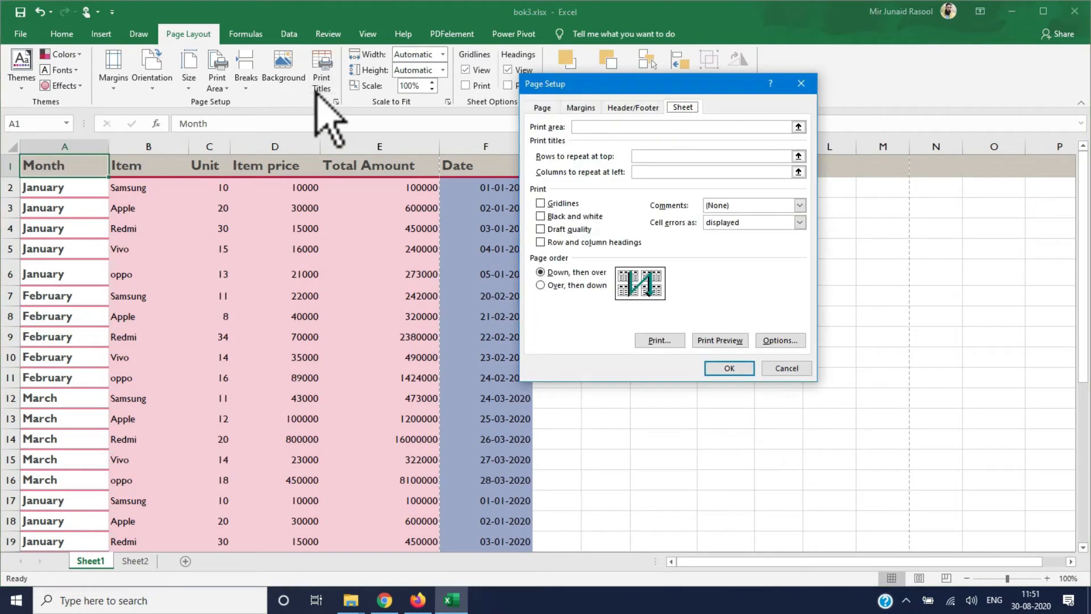
left_click(651, 108)
left_click(579, 108)
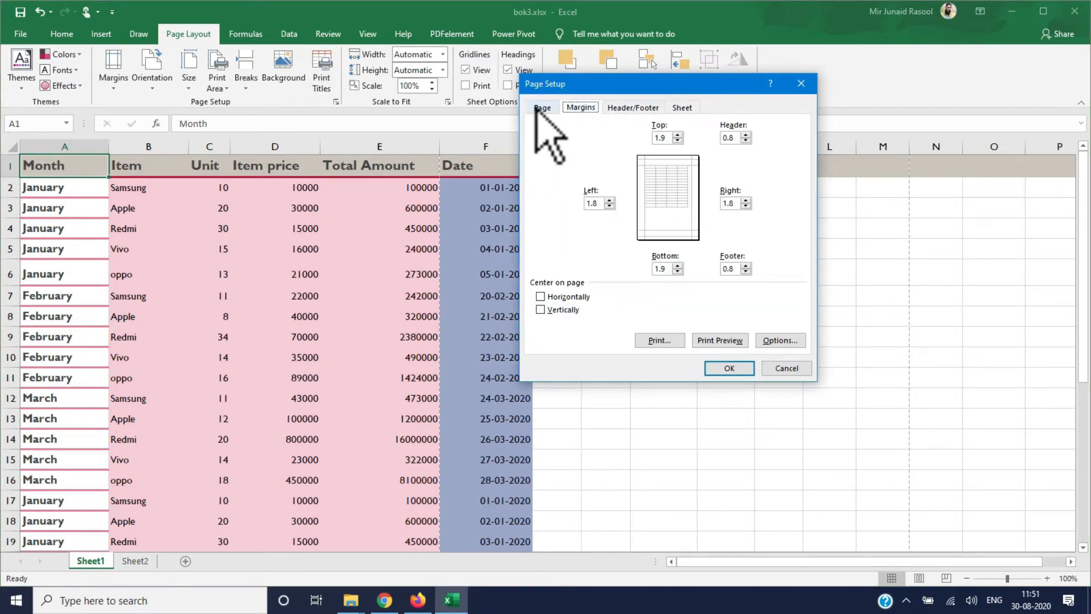
left_click(541, 108)
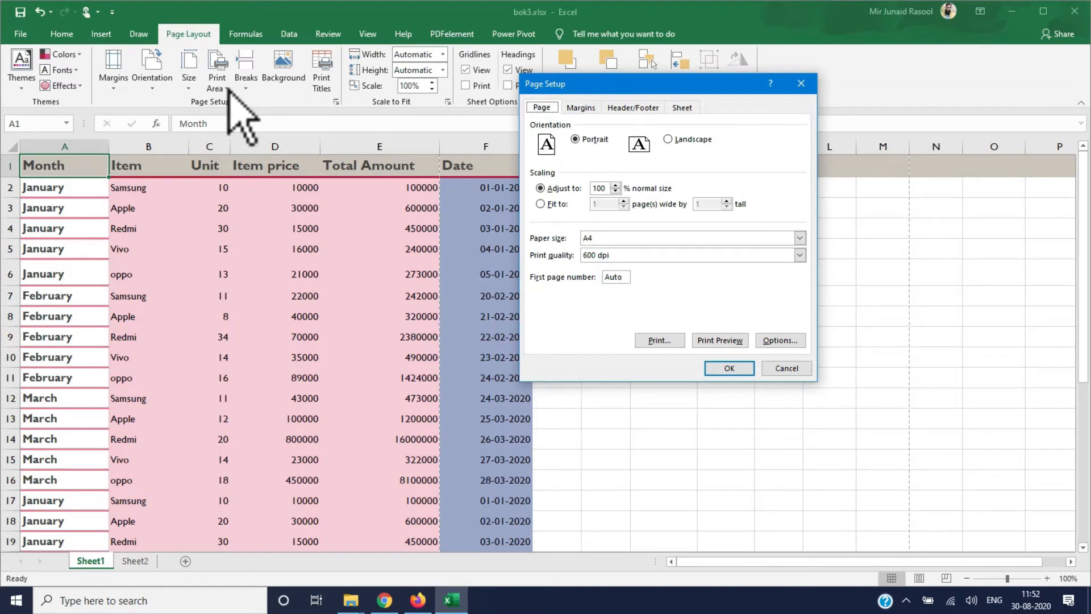
left_click(584, 109)
left_click(625, 109)
left_click(585, 108)
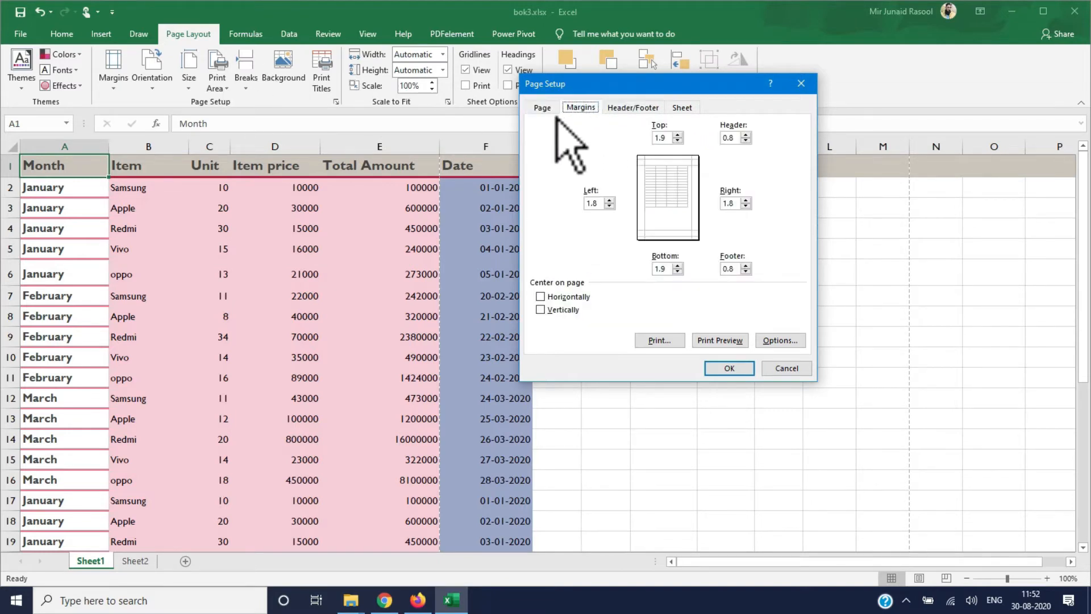
left_click(625, 108)
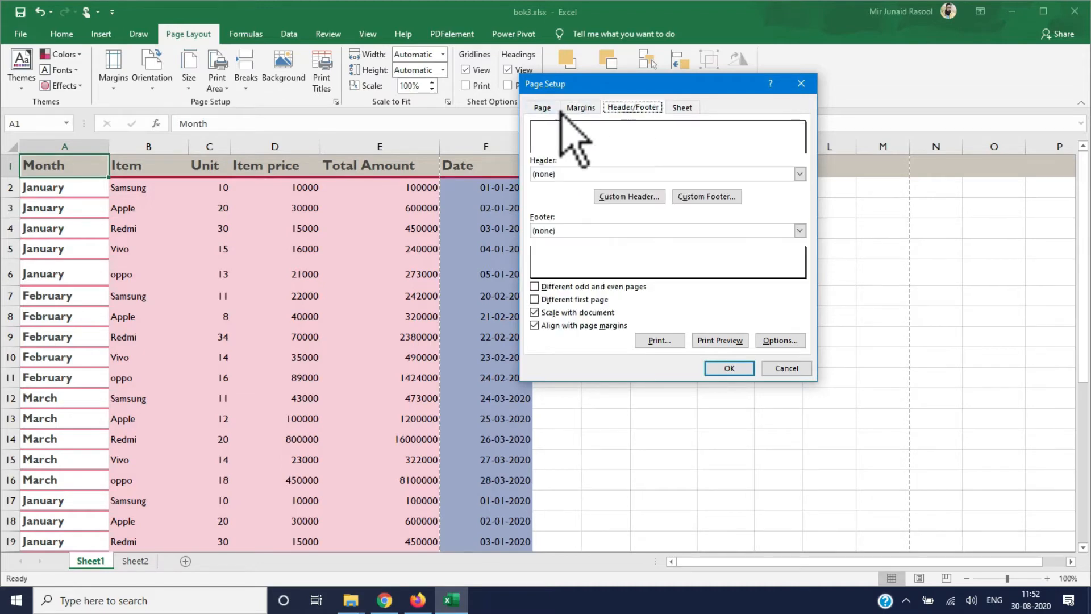
left_click(542, 108)
left_click(681, 108)
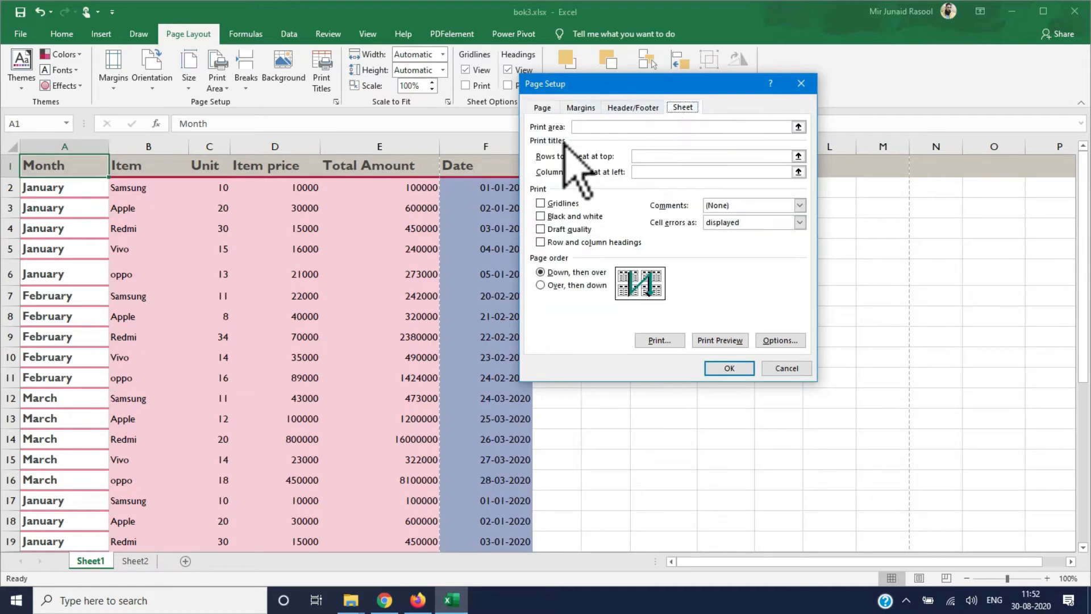
Set the print area of Sheet1 to A2:E15 in Page Setup and check it in the print preview.
left_click(605, 127)
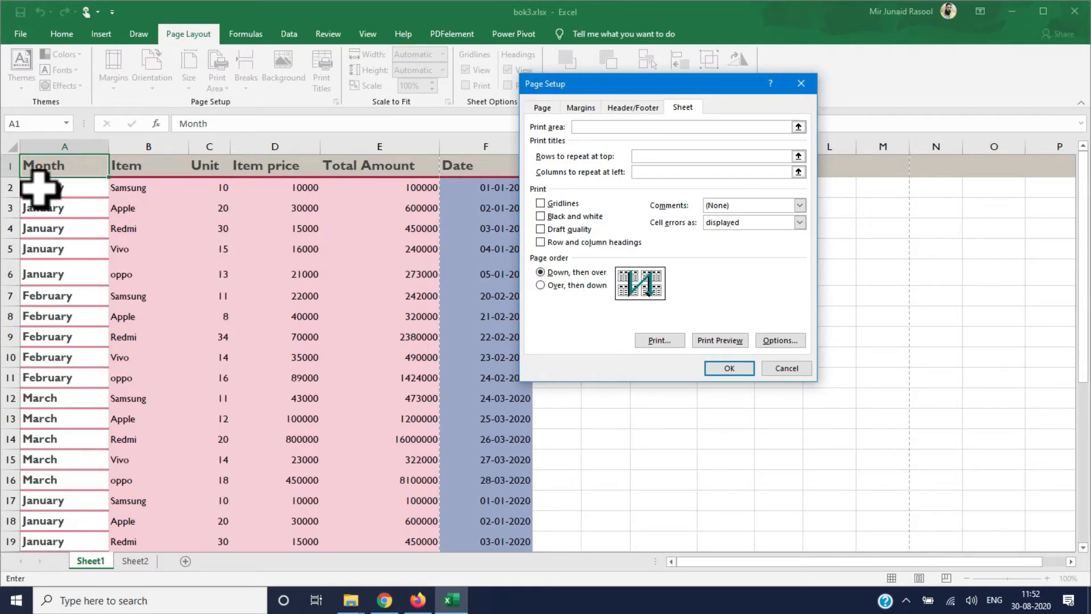
left_click_drag(39, 188, 392, 462)
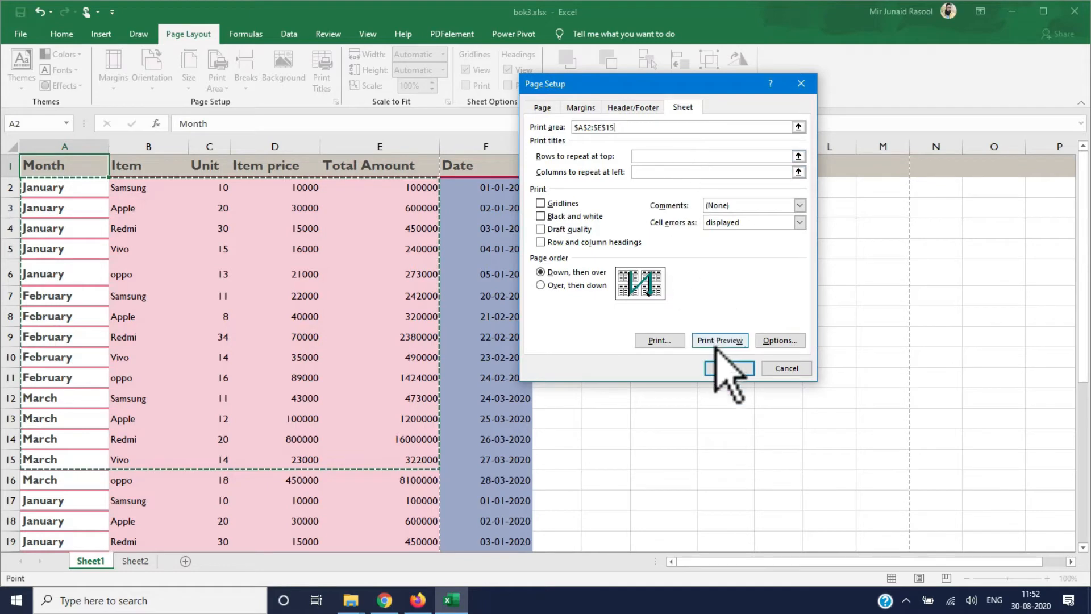
left_click(717, 367)
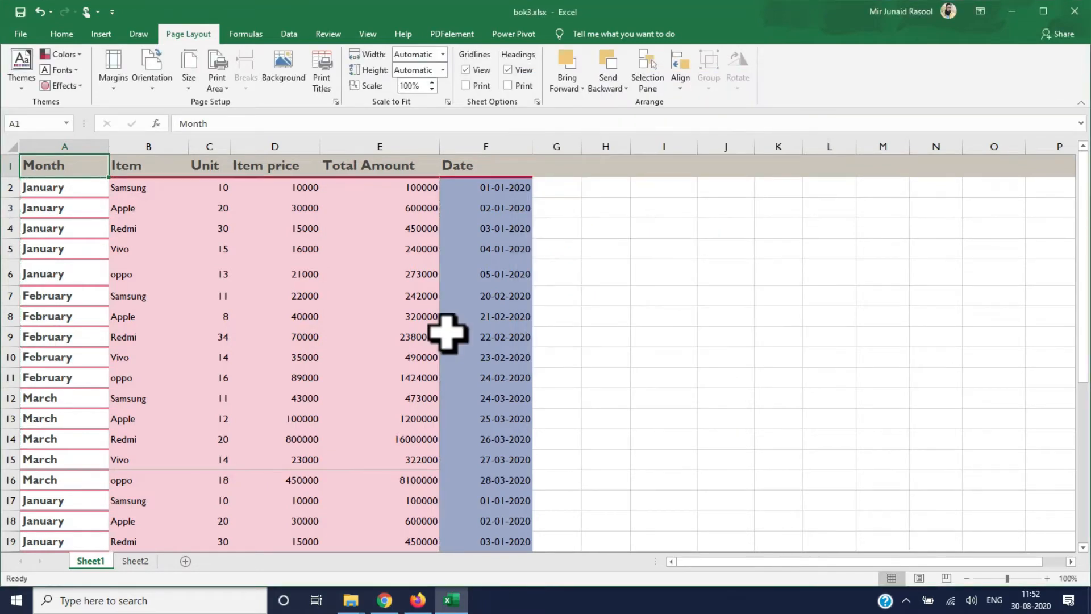
key("ctrl+p")
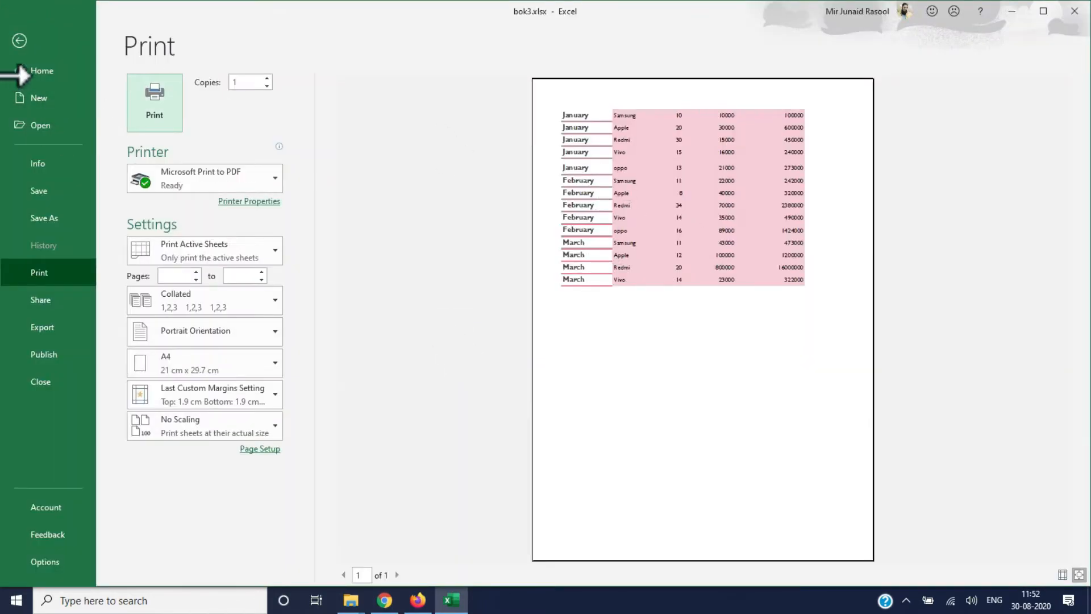
left_click(20, 40)
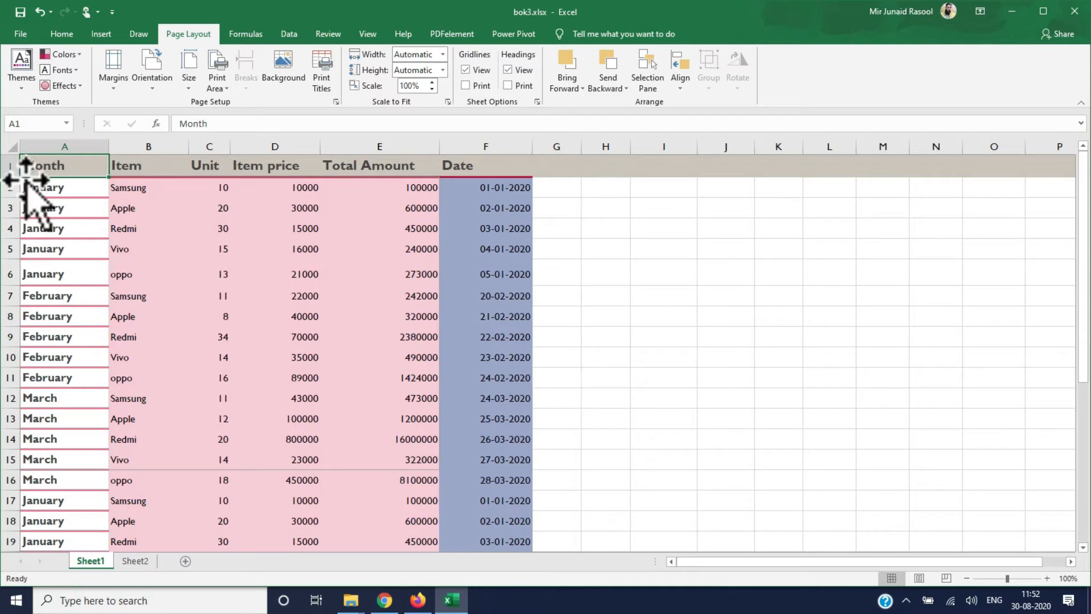
Undo the deletion of Sheet2's background picture and return to Sheet1.
key("ctrl+Page_Down")
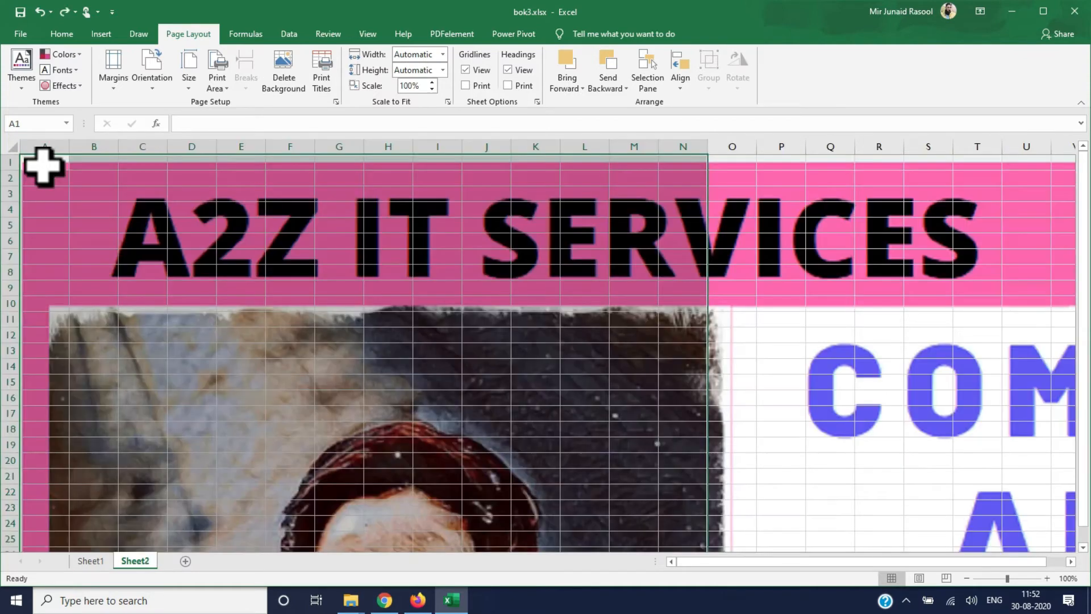
left_click(97, 561)
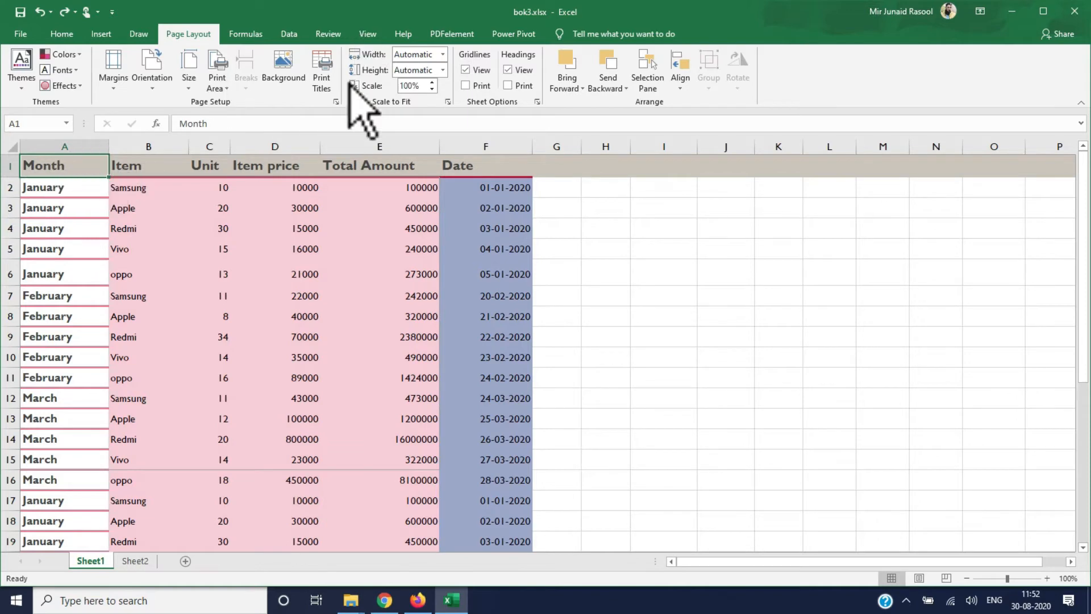
Review the Print Titles settings of Sheet1 without changing them and check the current print area in the print preview.
left_click(319, 84)
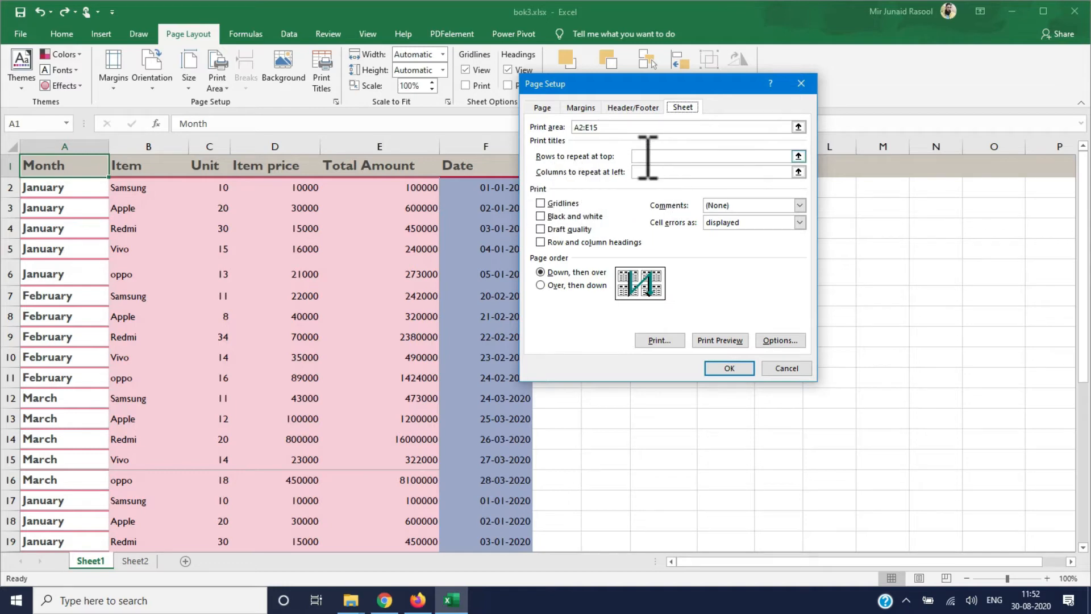
left_click_drag(602, 85, 771, 152)
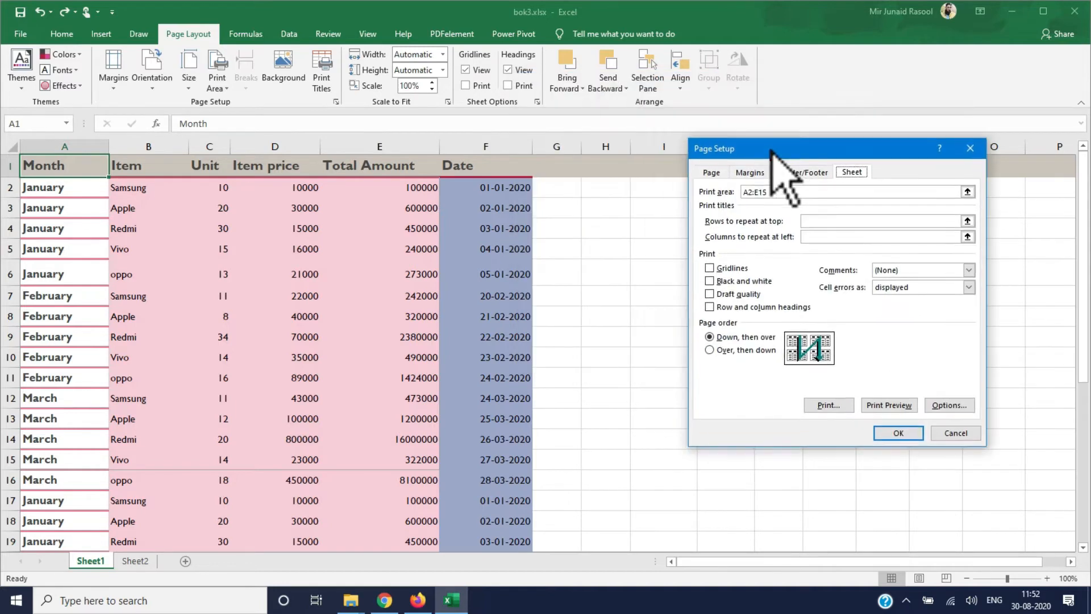
left_click(955, 434)
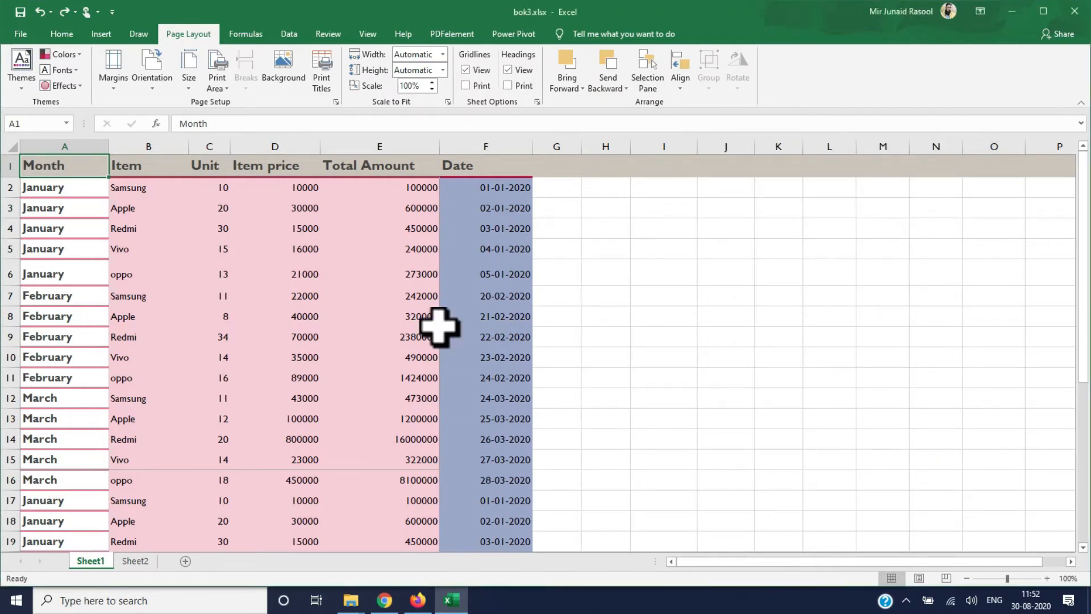
key("ctrl+p")
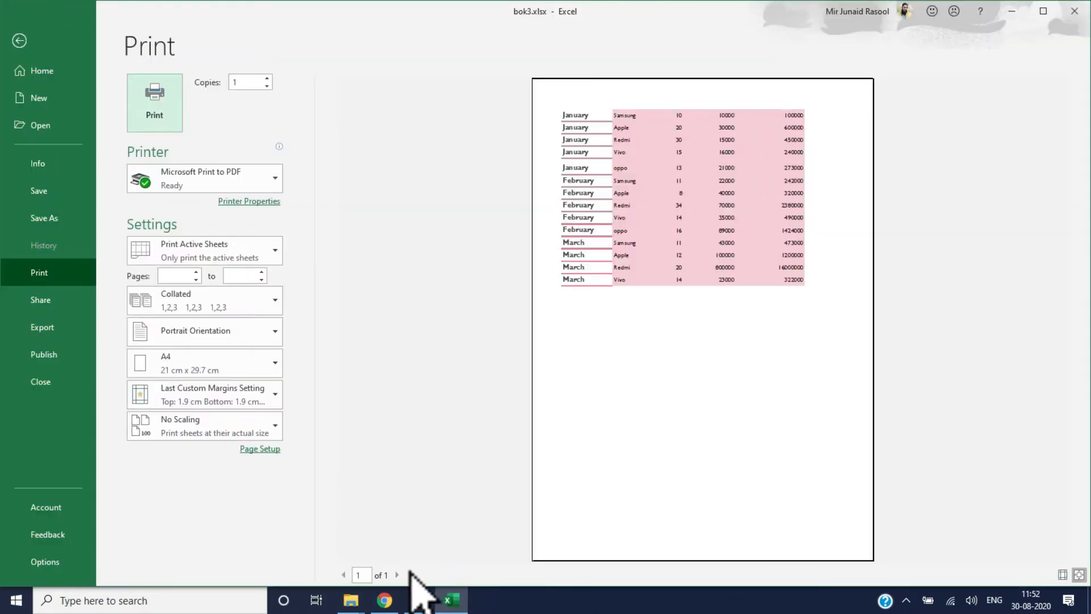
left_click(20, 41)
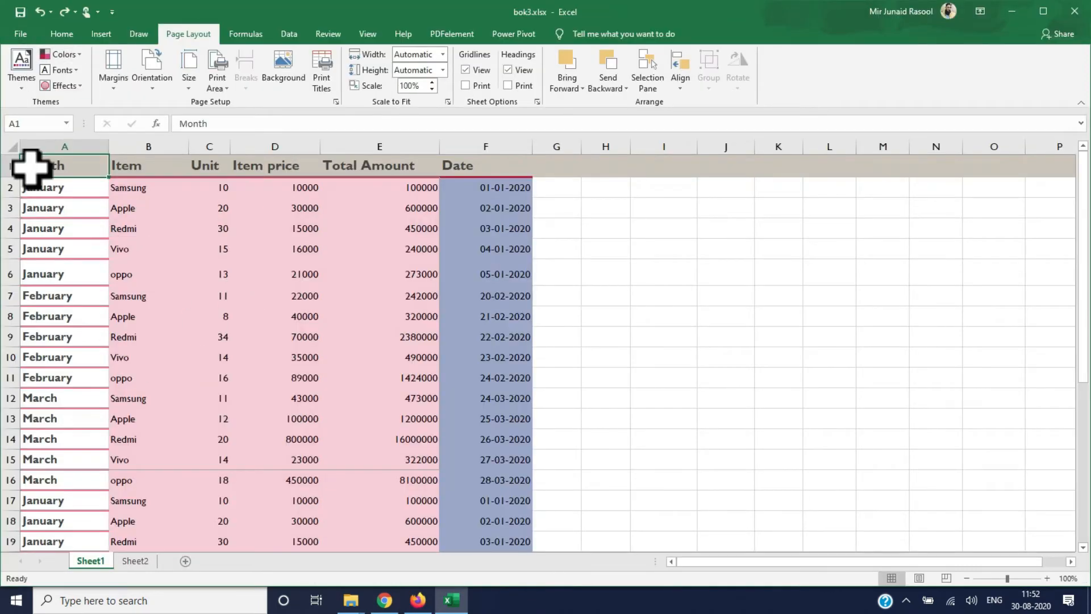
Clear the print area of Sheet1 and page through the whole sheet in the print preview.
left_click(217, 79)
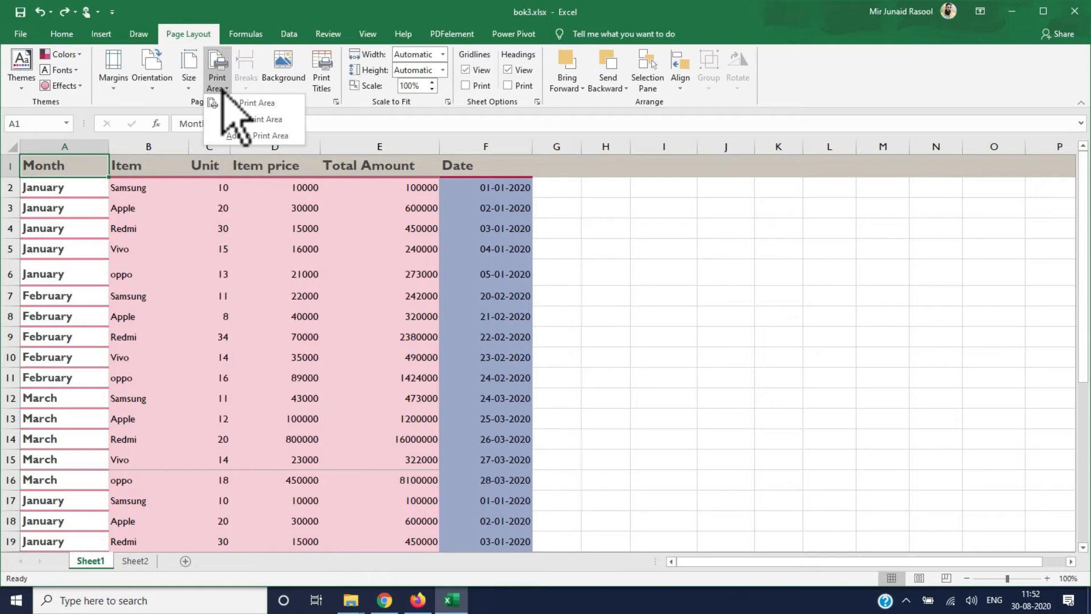
left_click(237, 135)
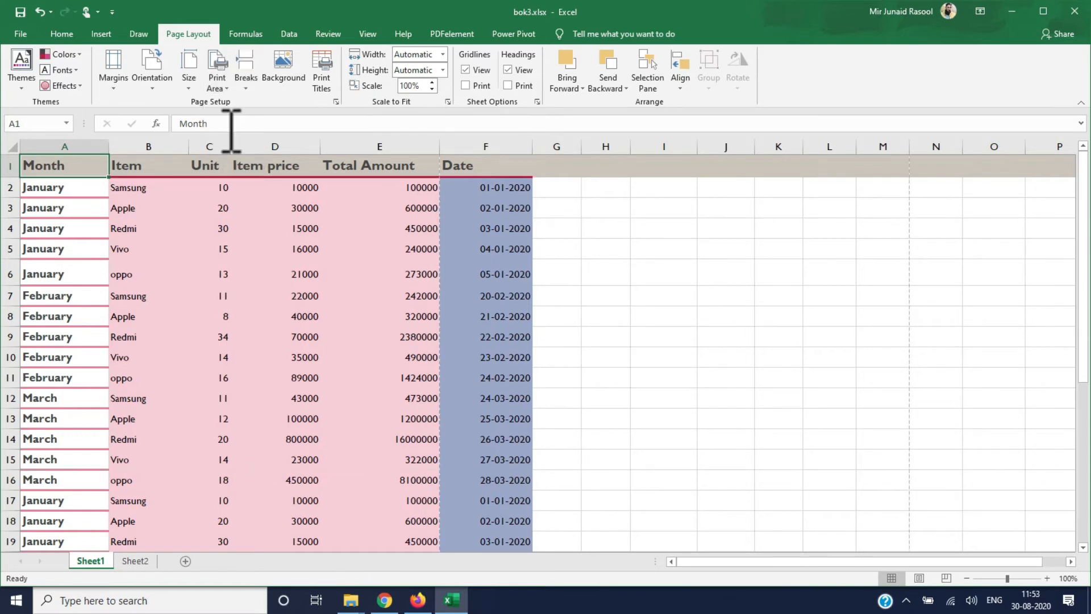
key("ctrl+p")
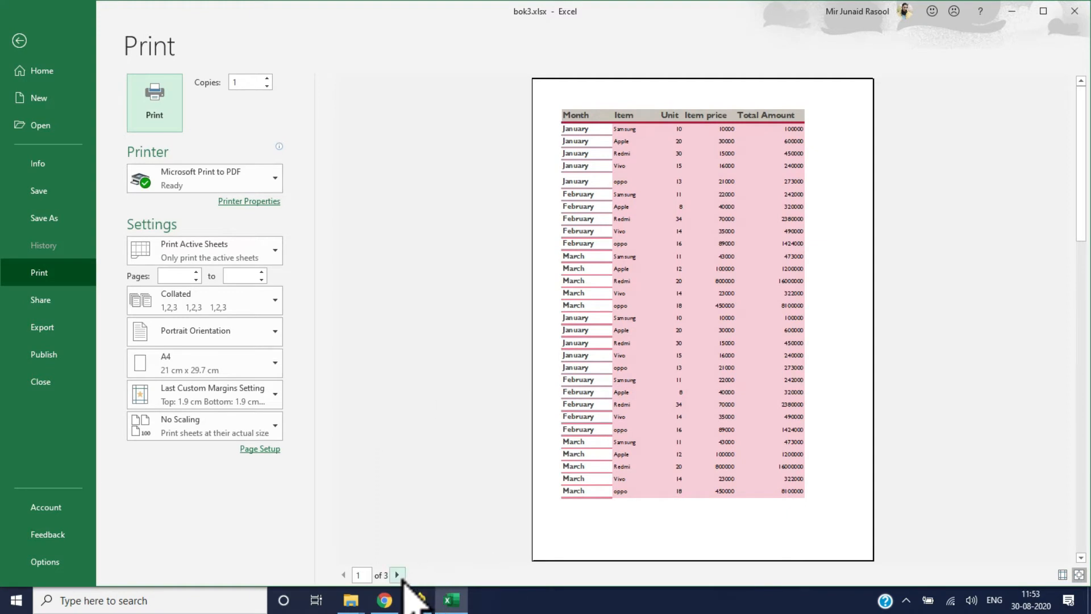
left_click(397, 575)
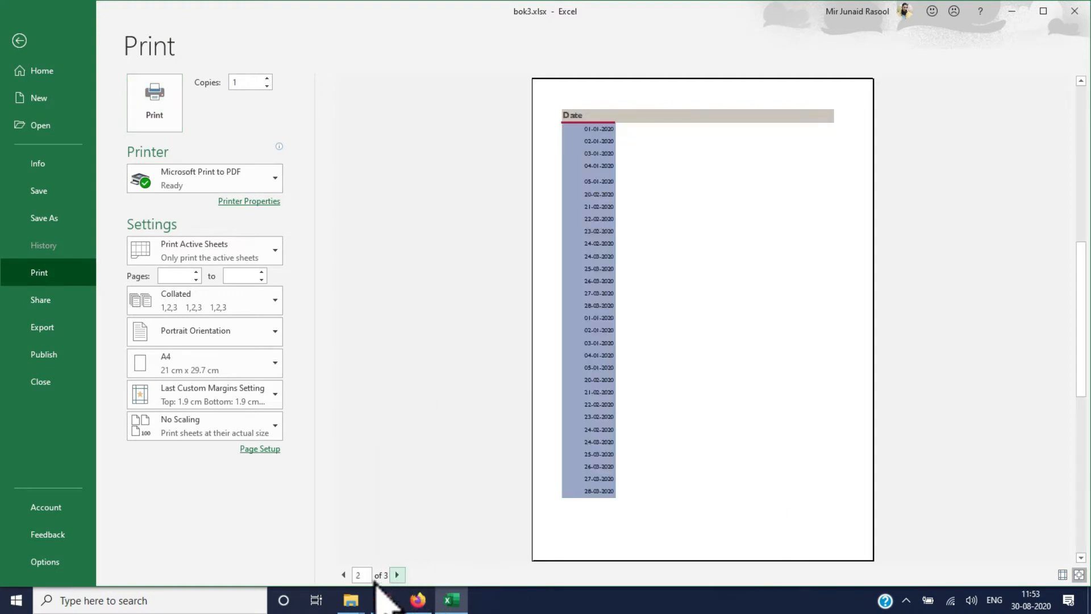
left_click(344, 575)
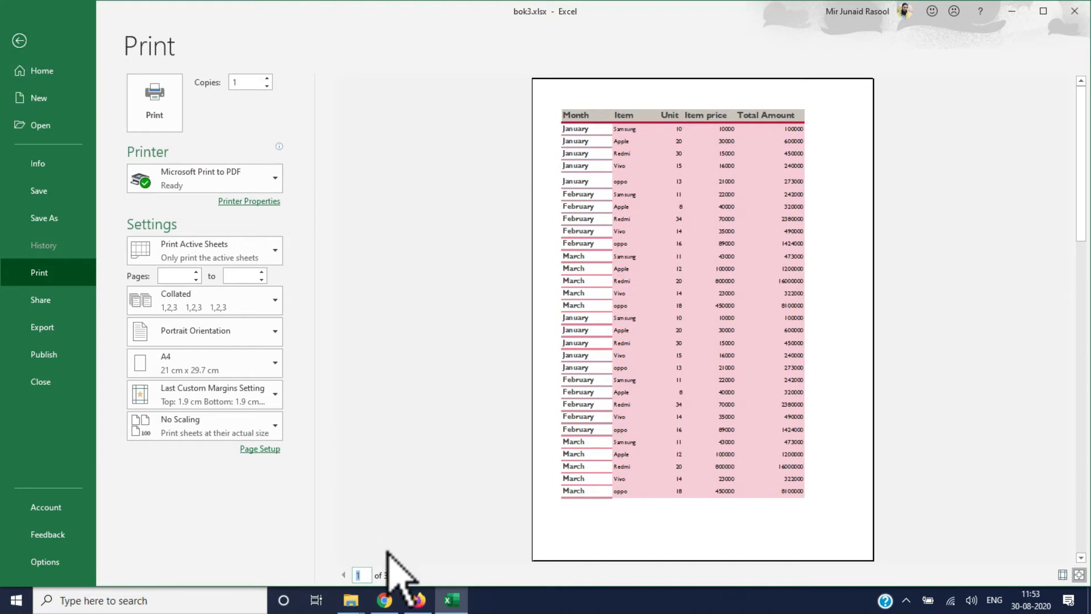
left_click(397, 575)
left_click(397, 575)
left_click(343, 575)
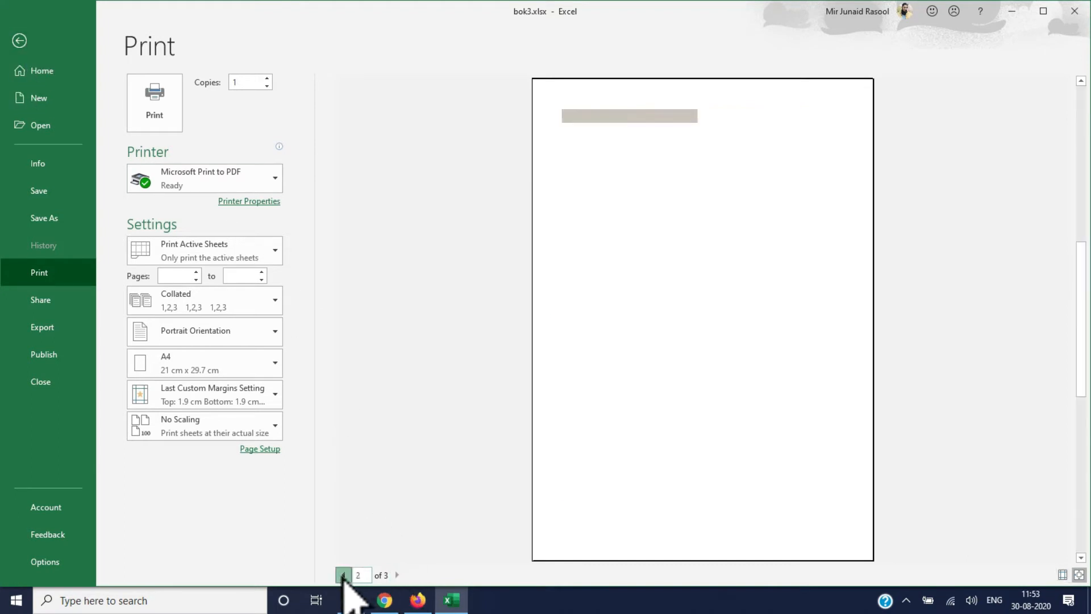
left_click(20, 41)
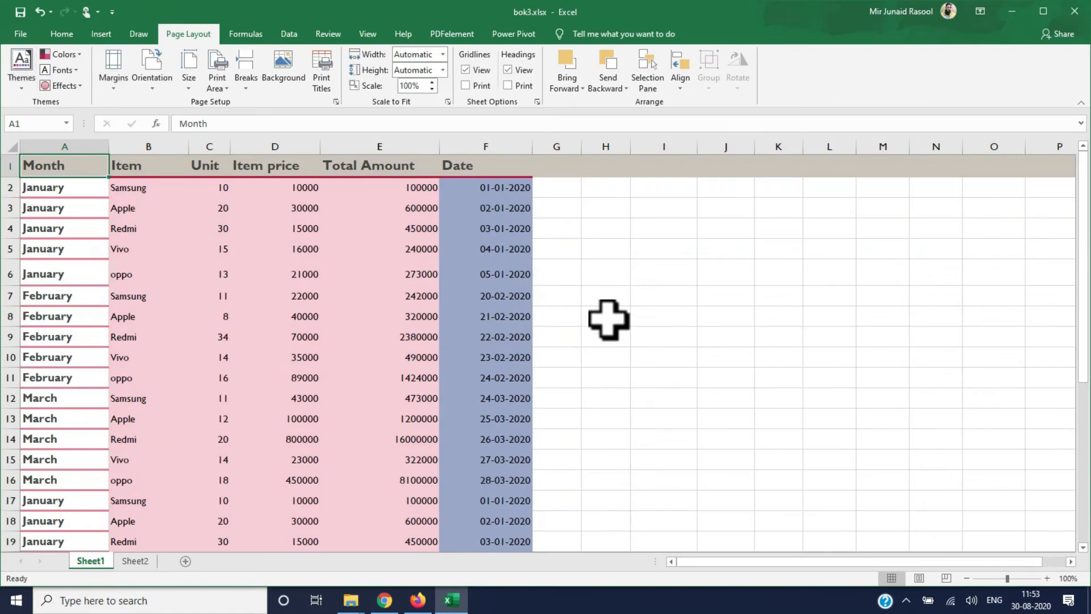
Extend the sales table by copying A18:F31 and pasting it directly below the last row, starting at A32.
scroll(1085, 307, "down", 4)
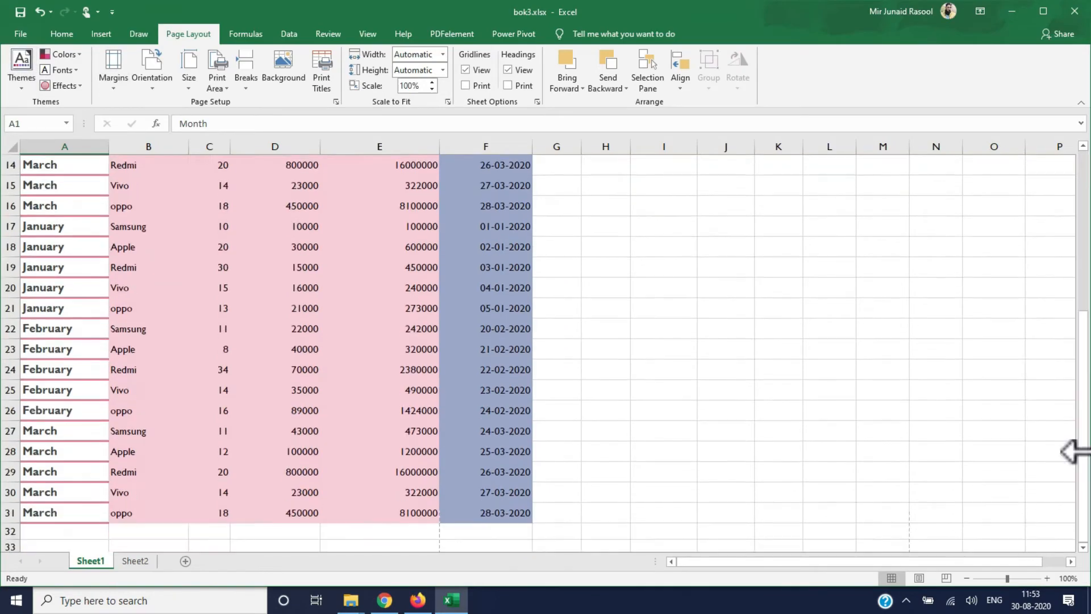
left_click_drag(40, 248, 505, 514)
key("ctrl+c")
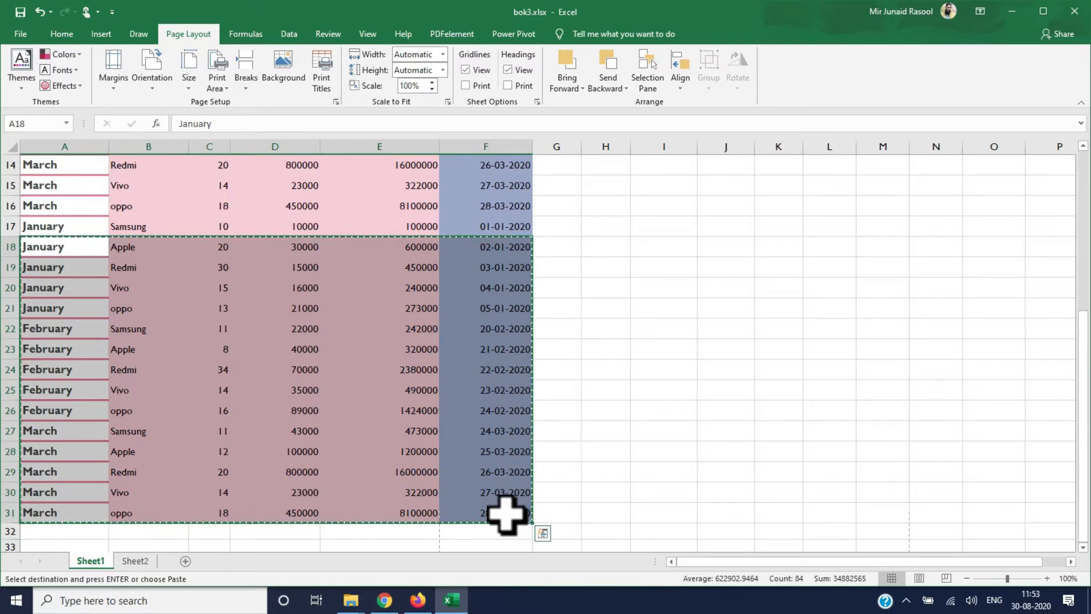
left_click(55, 532)
key("ctrl+v")
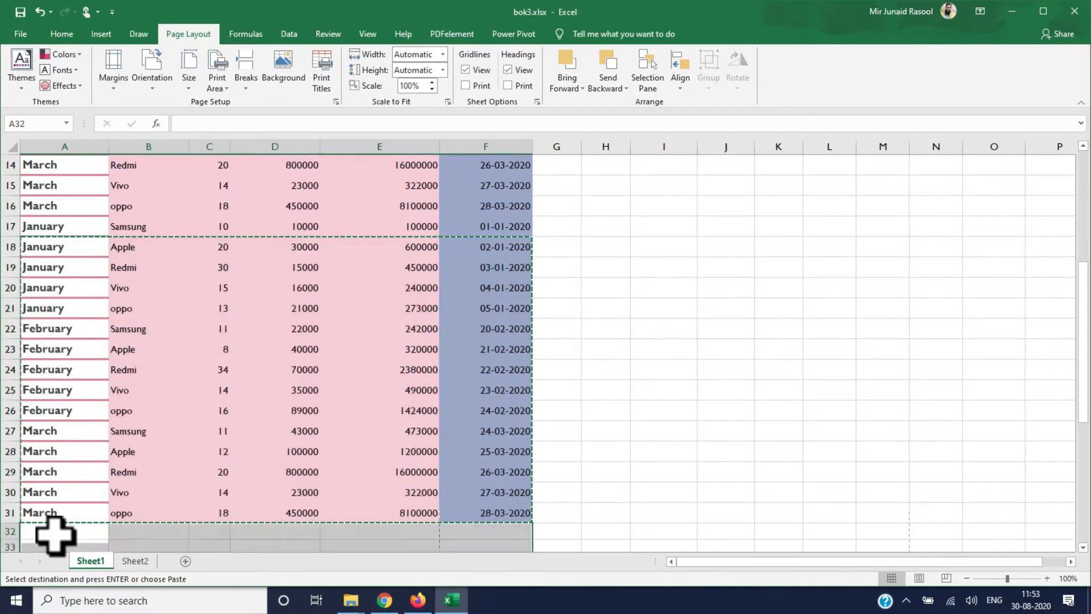
left_click_drag(1086, 426, 1084, 244)
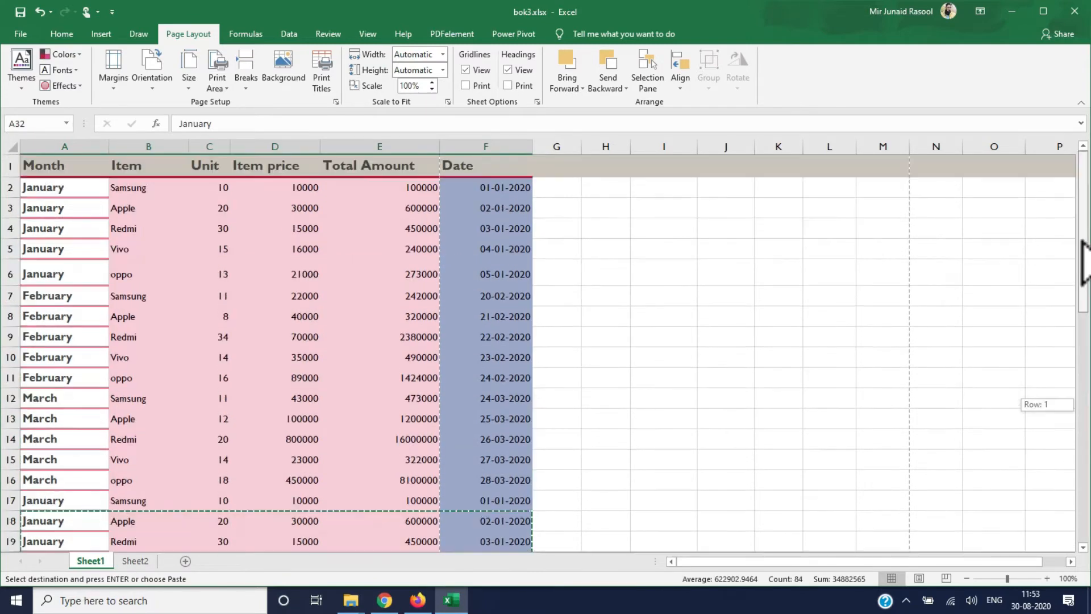
left_click(458, 350)
left_click(665, 384)
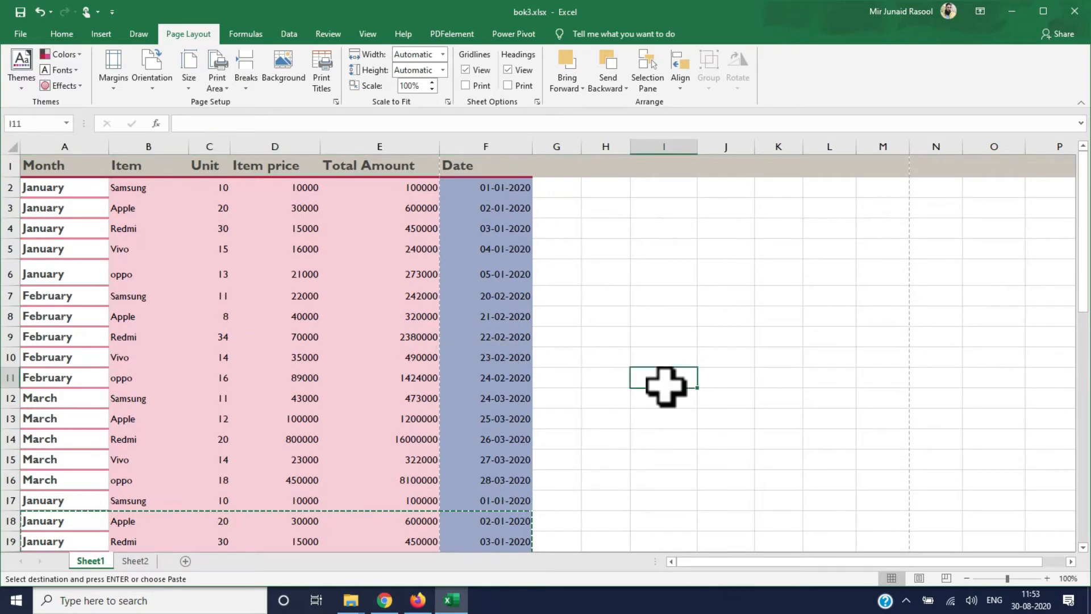
double_click(336, 336)
key("Return")
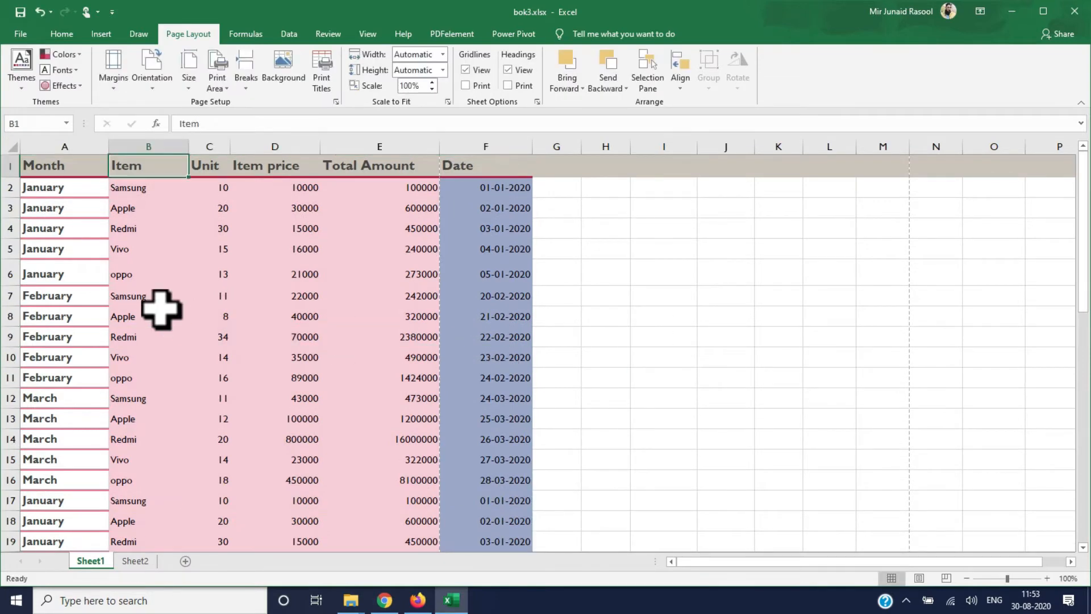
Check in the print preview whether the header row appears on the second page of the extended table.
key("ctrl+p")
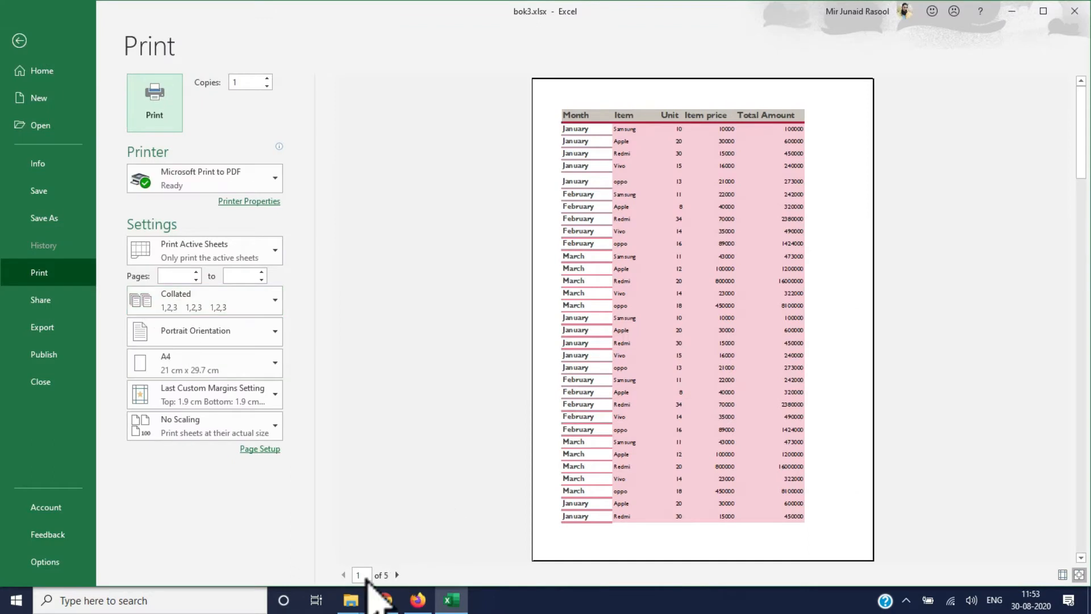
left_click(397, 575)
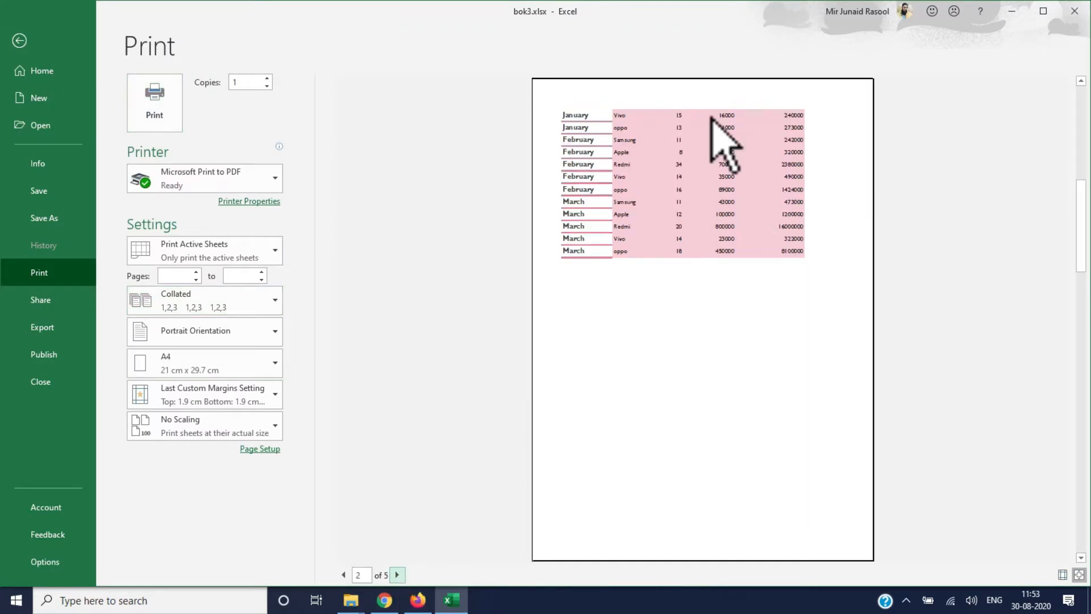
left_click(344, 575)
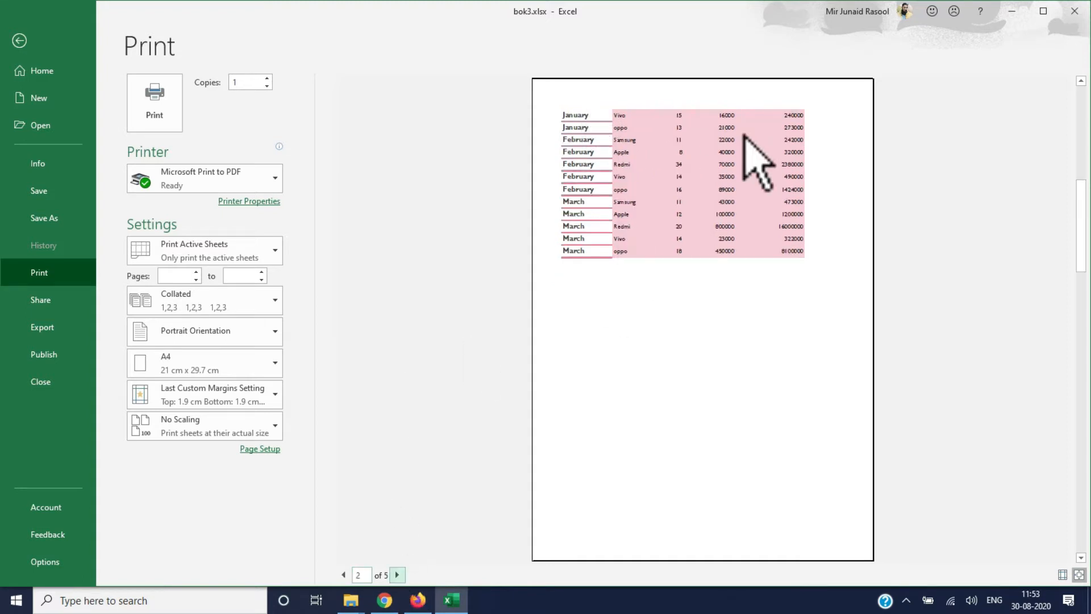
left_click(19, 40)
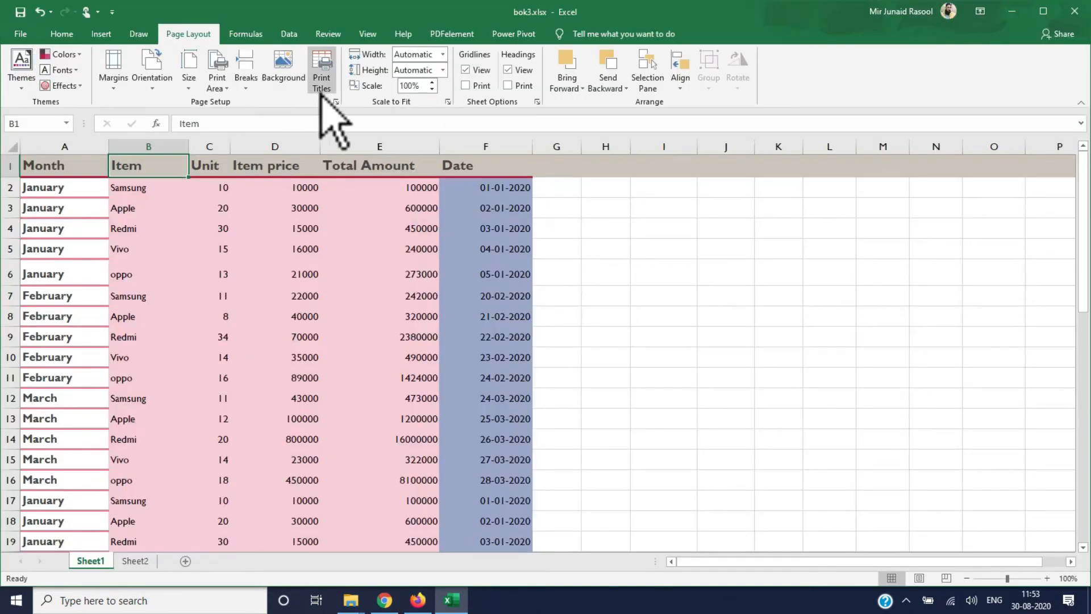
Set the print area to A1:F45 and repeat row 1 at the top of every printed page.
left_click(177, 204)
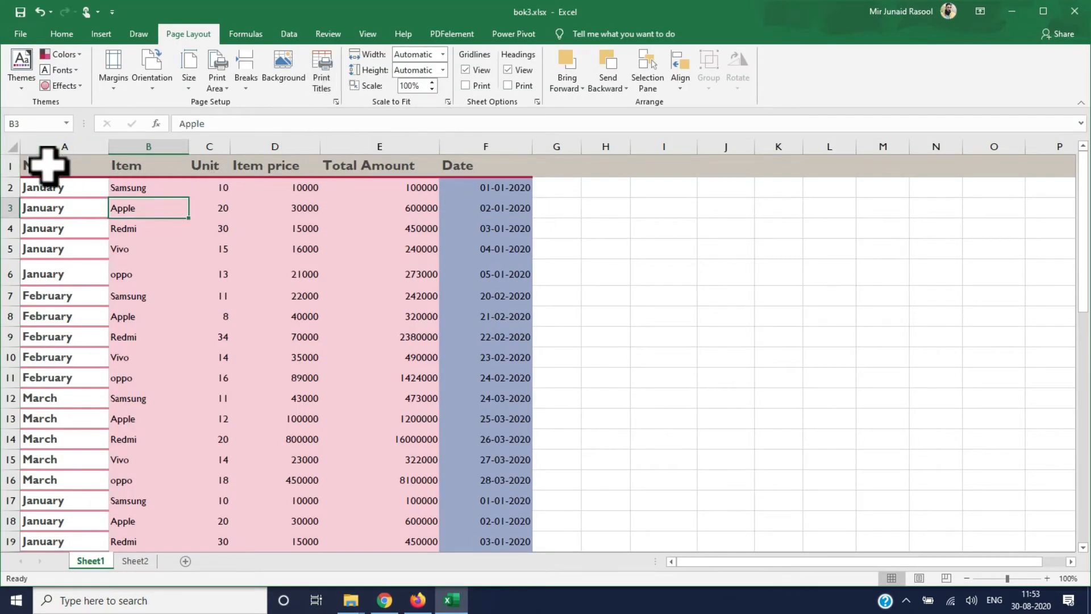
left_click(329, 80)
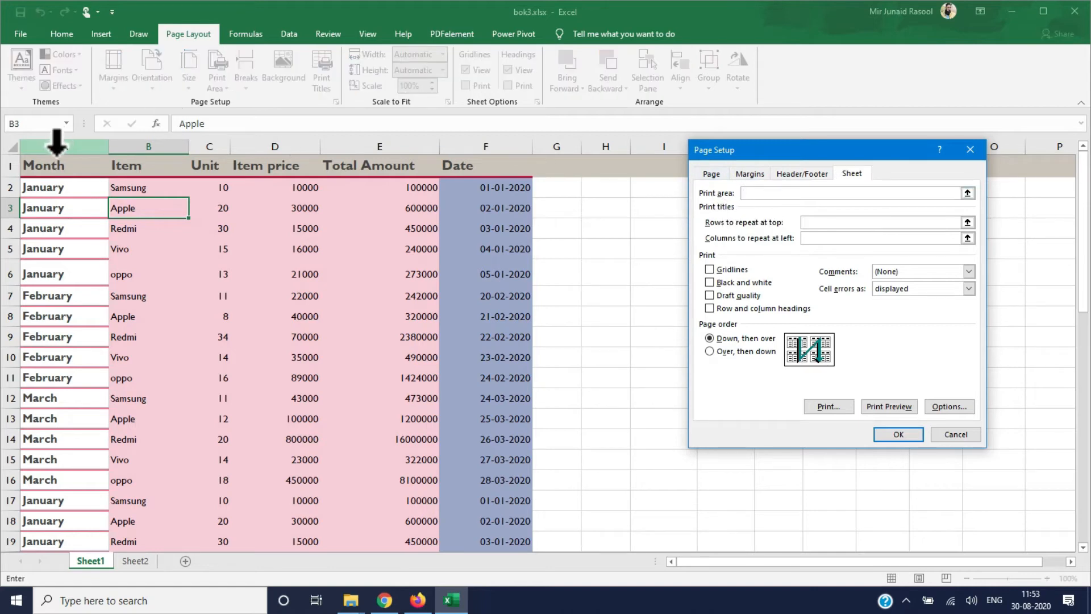
left_click_drag(51, 167, 502, 505)
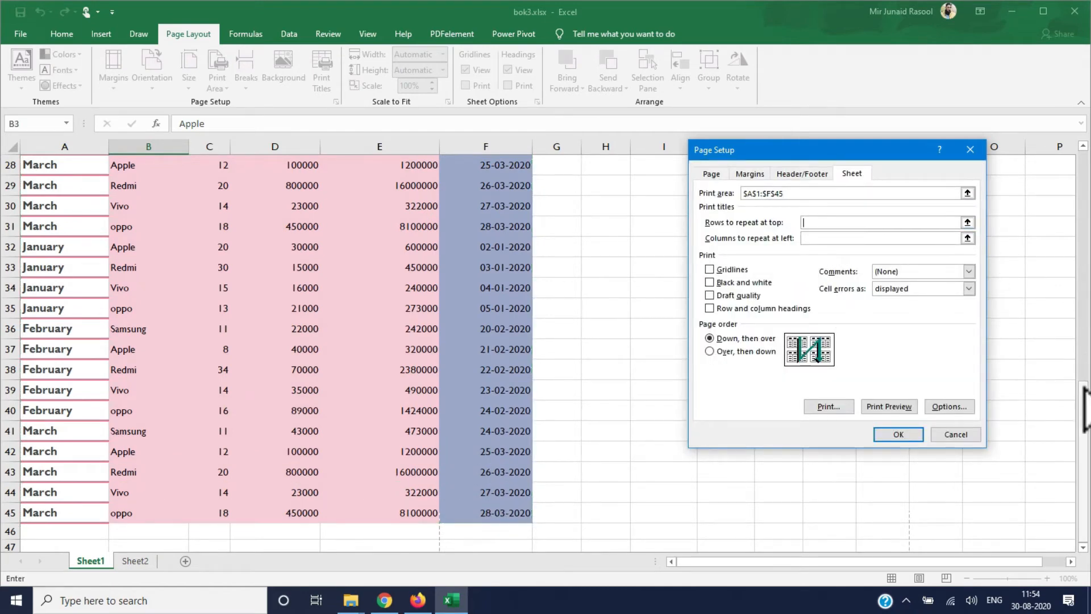
left_click_drag(1085, 370, 1073, 136)
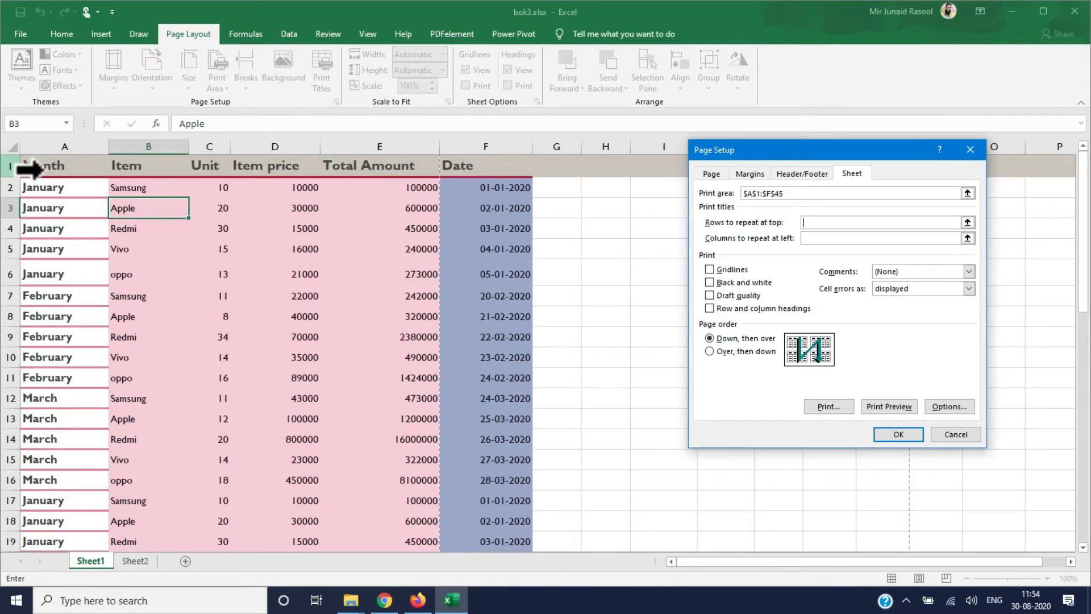
left_click_drag(34, 166, 103, 168)
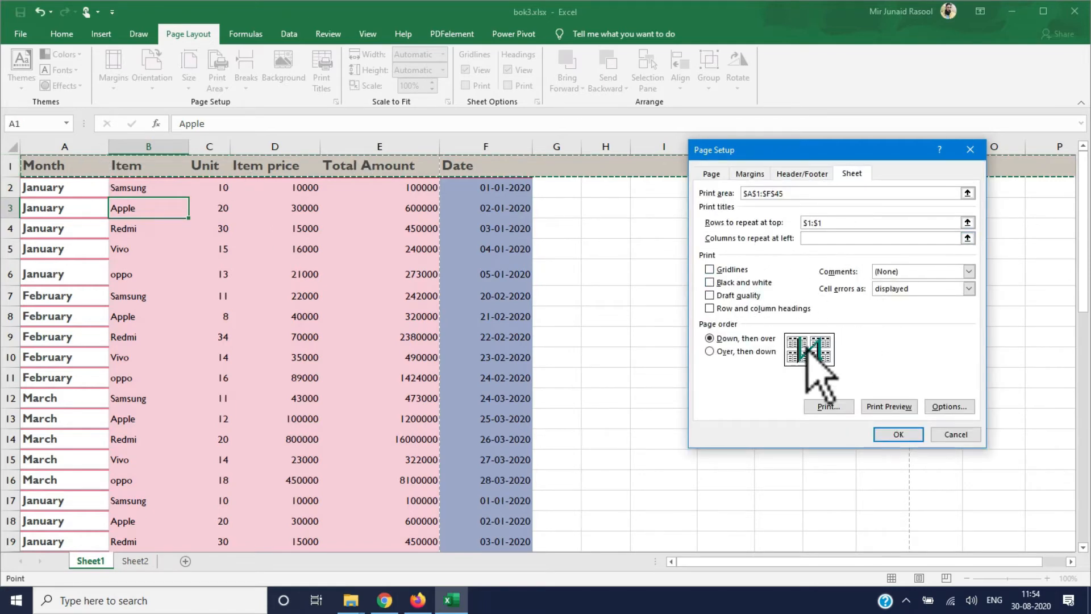
left_click(890, 433)
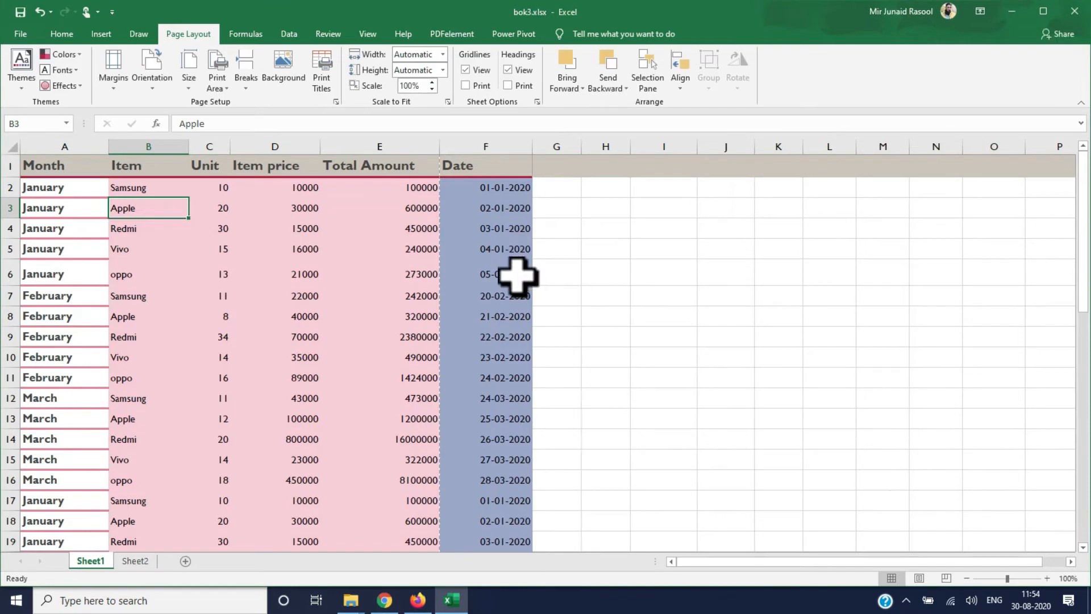
Check the repeated header row on the second page of the print preview and return to the sheet.
key("ctrl+p")
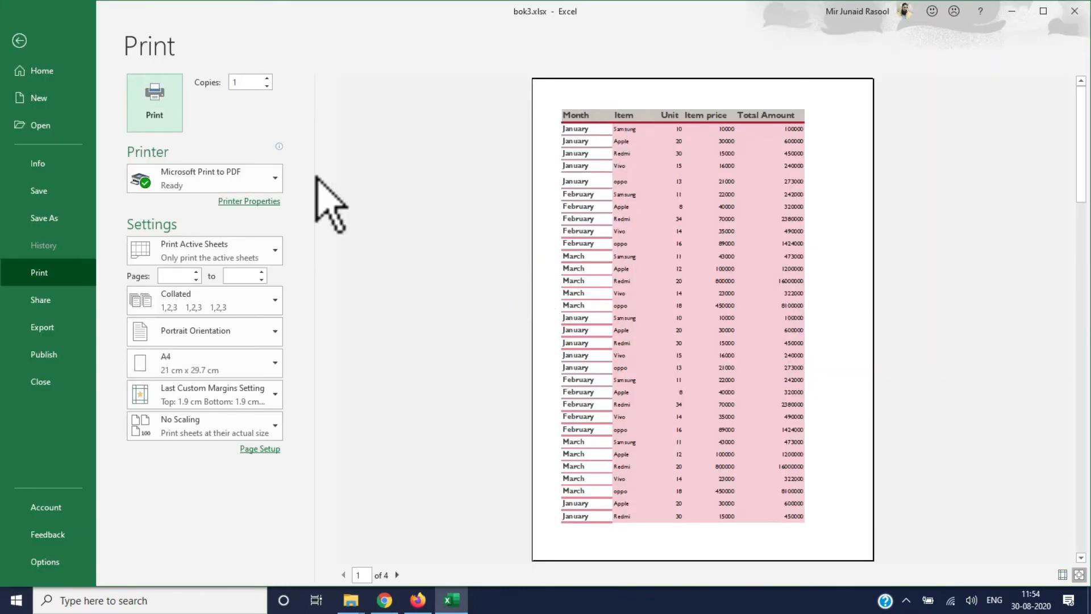
left_click(397, 575)
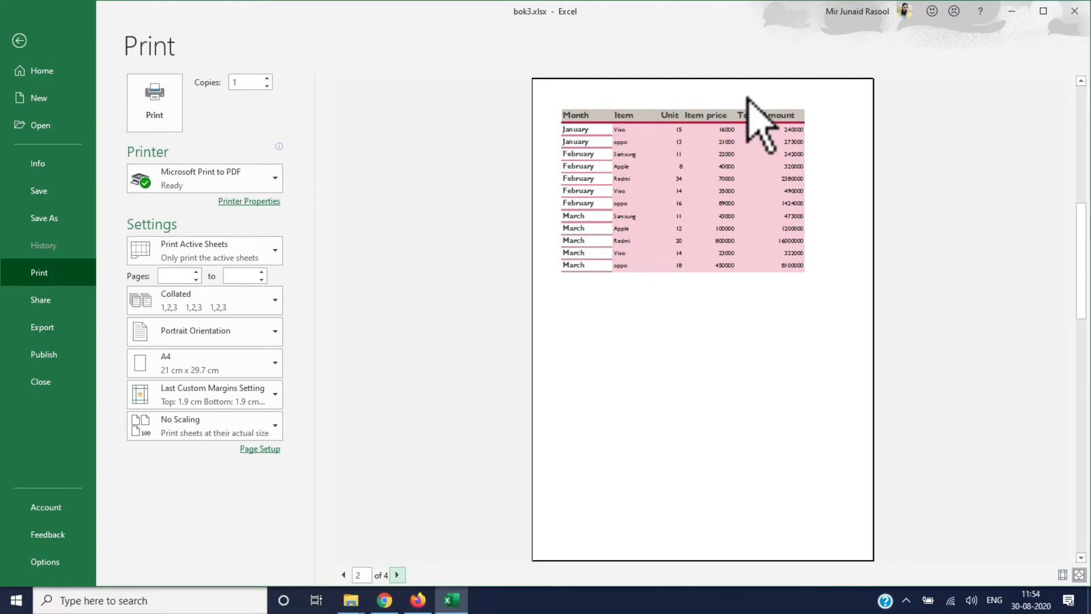
left_click(19, 41)
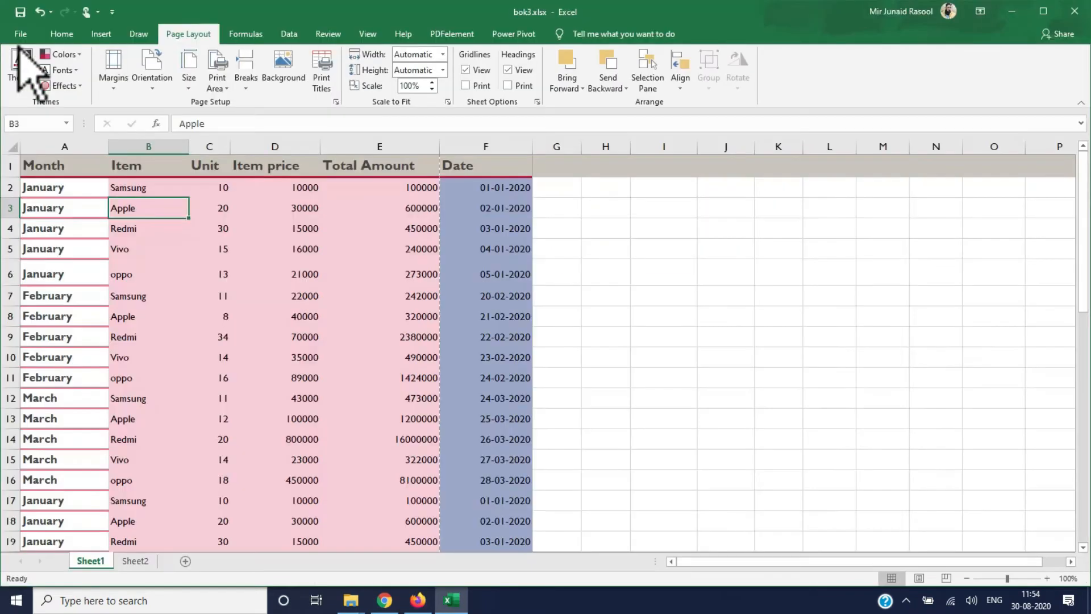
Review the option for repeating columns at the left in Print Titles and leave the settings unchanged.
left_click(327, 79)
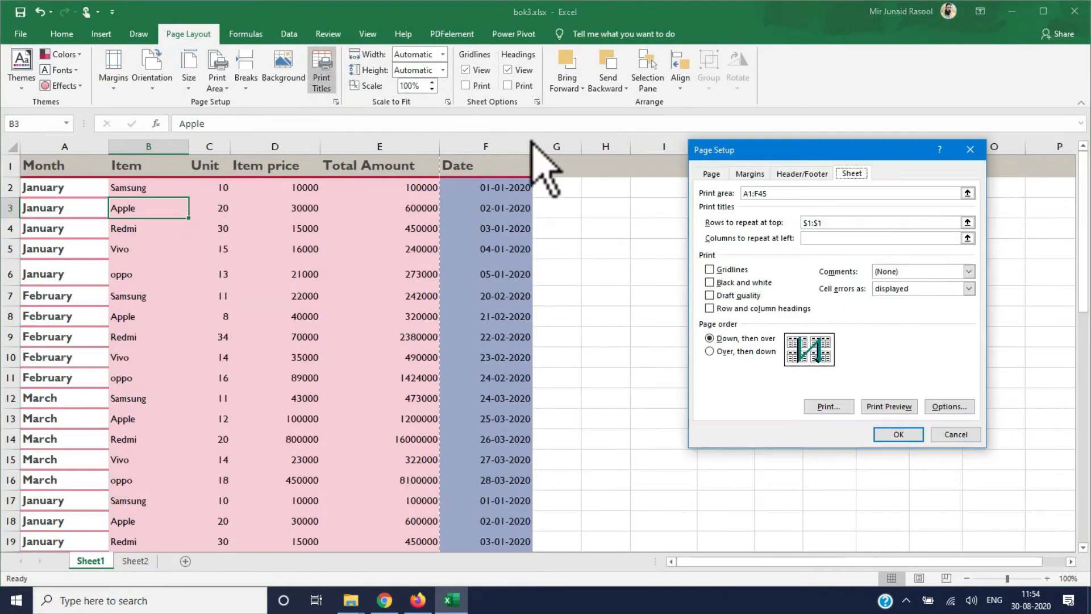
left_click(811, 237)
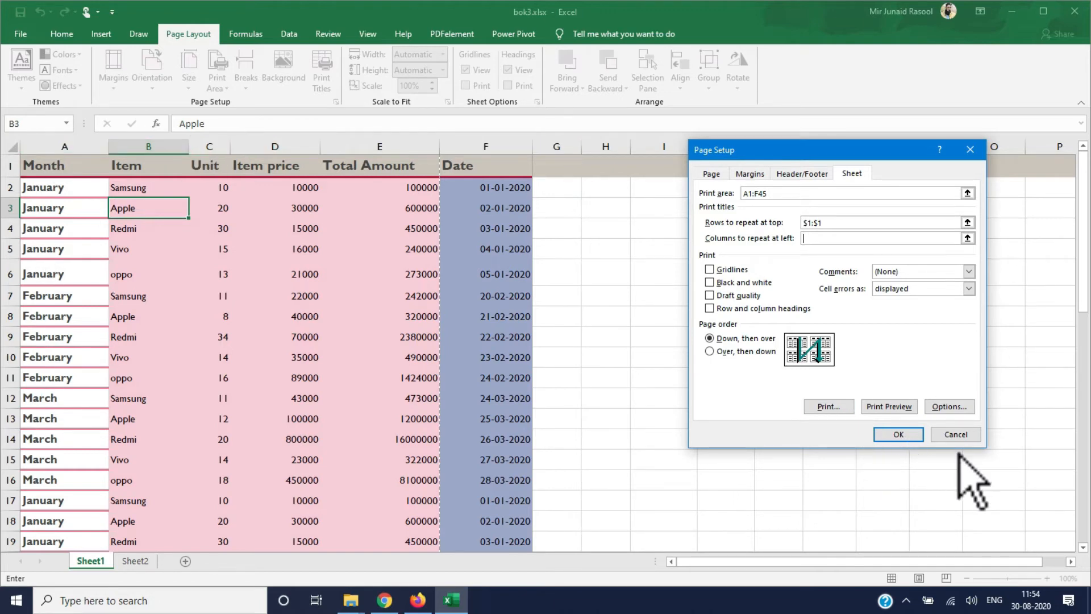
left_click(956, 434)
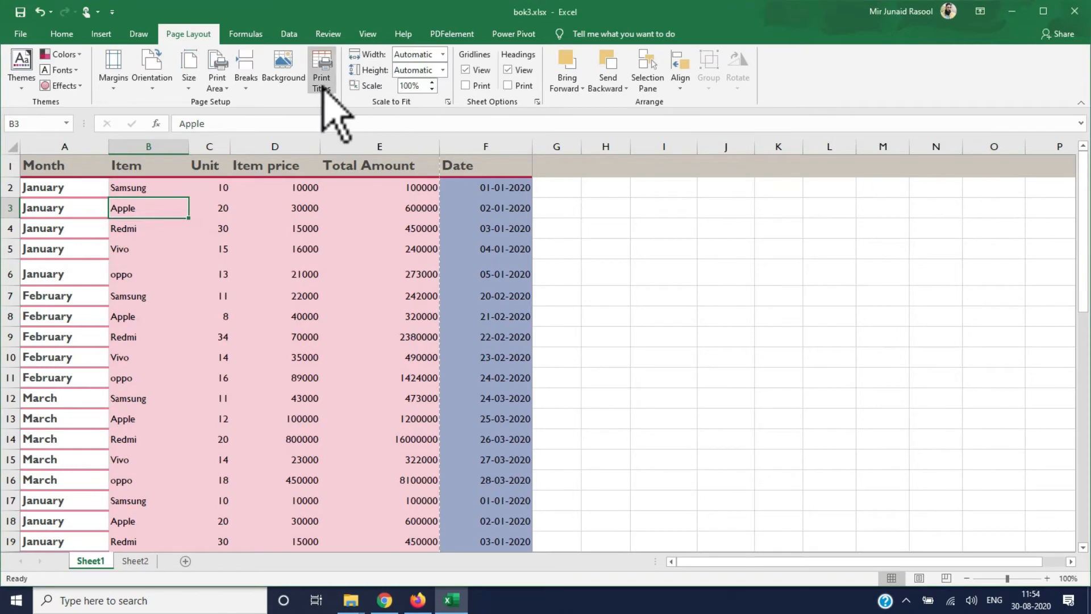
left_click(223, 247)
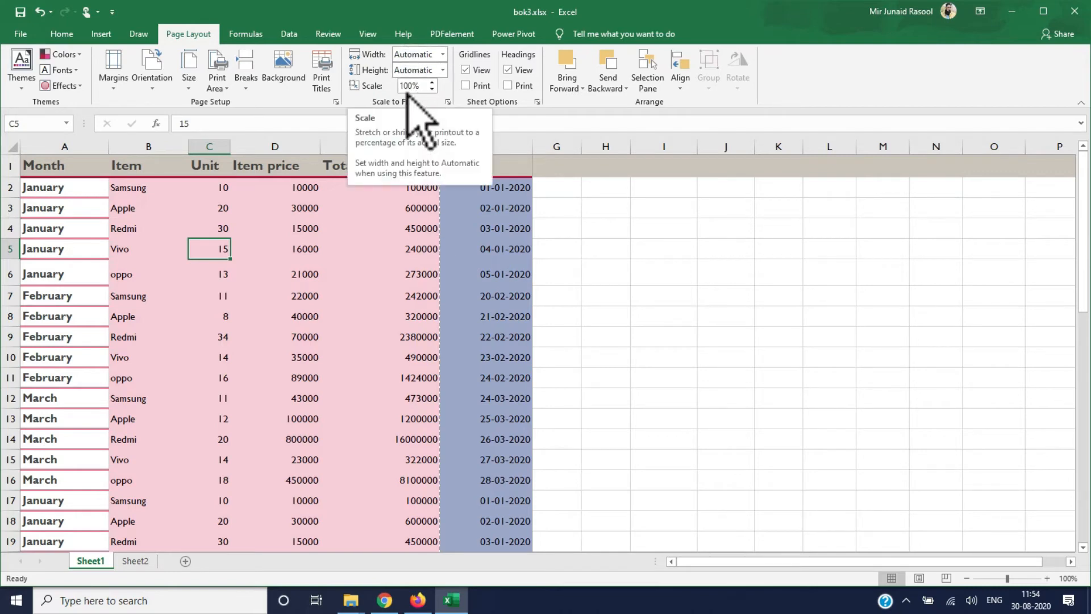
Page through the print preview to check how the table splits across pages without scaling, and return to the sheet.
left_click(328, 303)
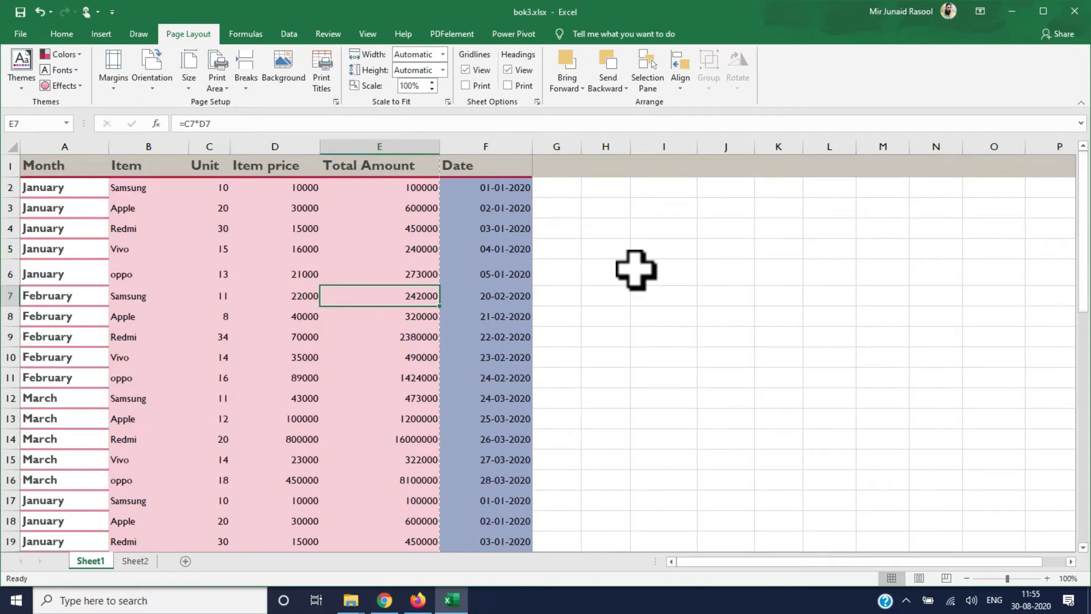
key("ctrl+p")
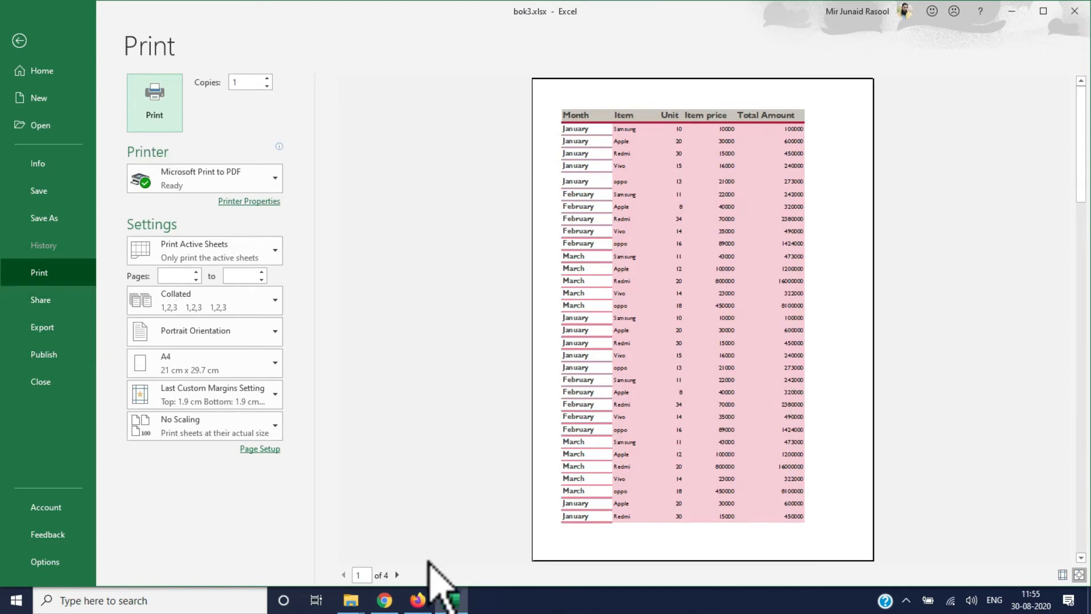
left_click(402, 574)
left_click(398, 575)
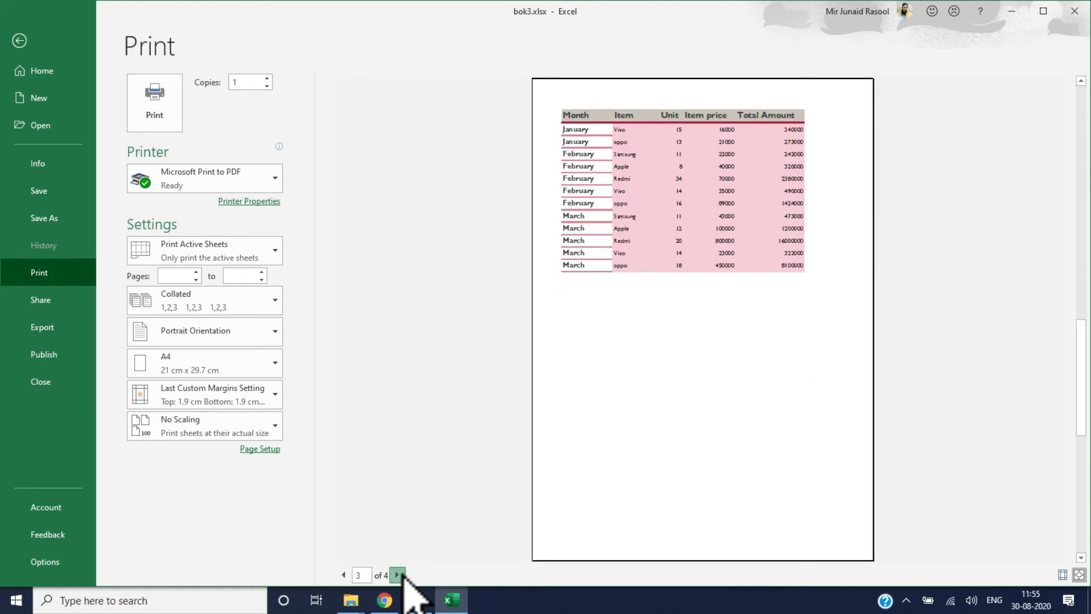
left_click(343, 574)
left_click(343, 575)
left_click(20, 40)
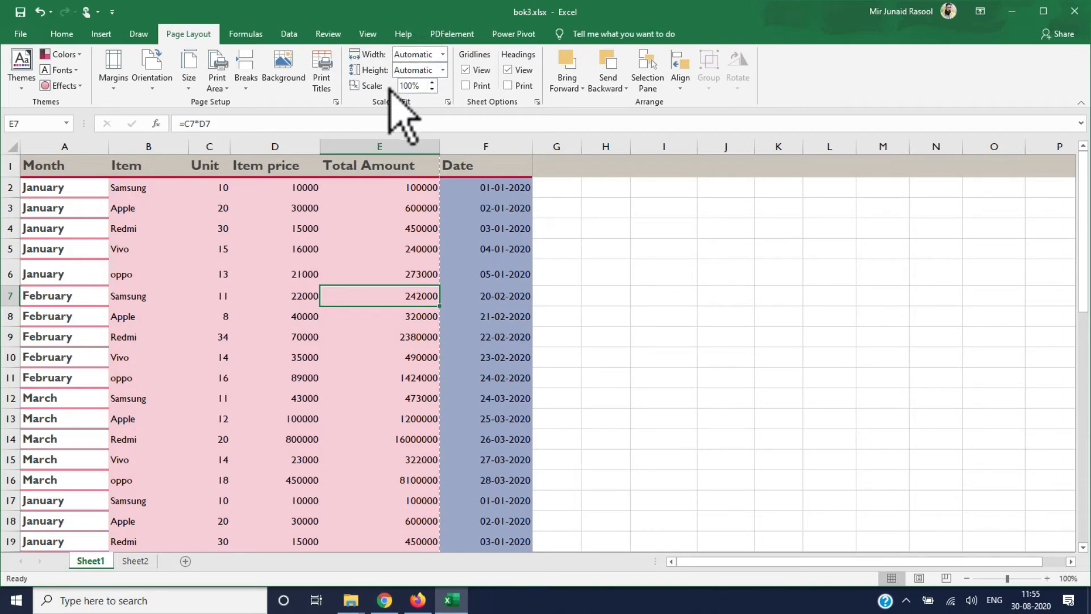
Fit the printout to 1 page wide by 1 page tall and check the result in the print preview.
left_click(44, 165)
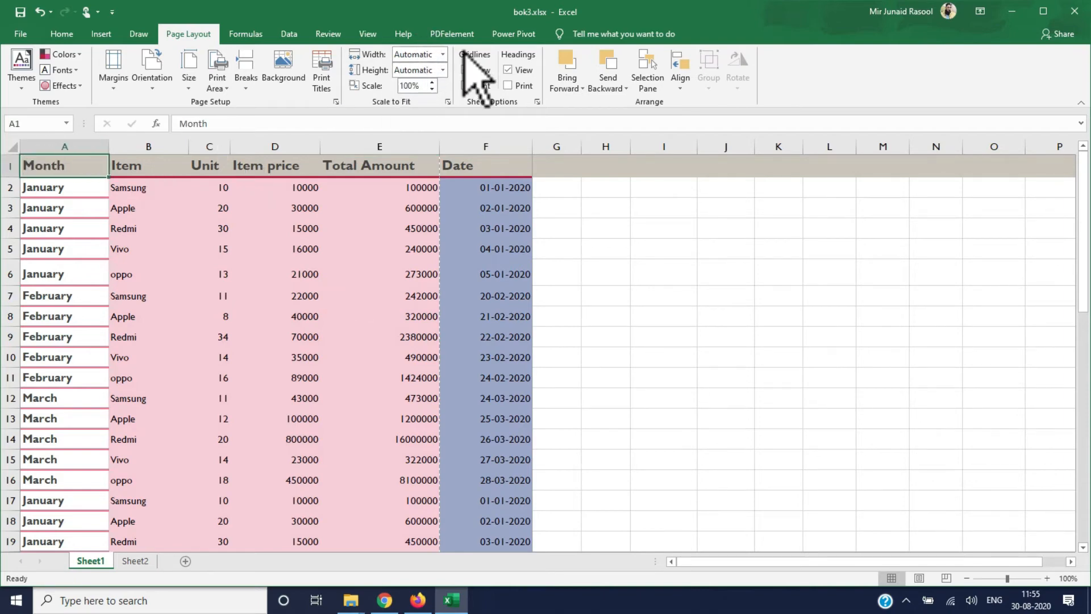
left_click(442, 54)
key("Escape")
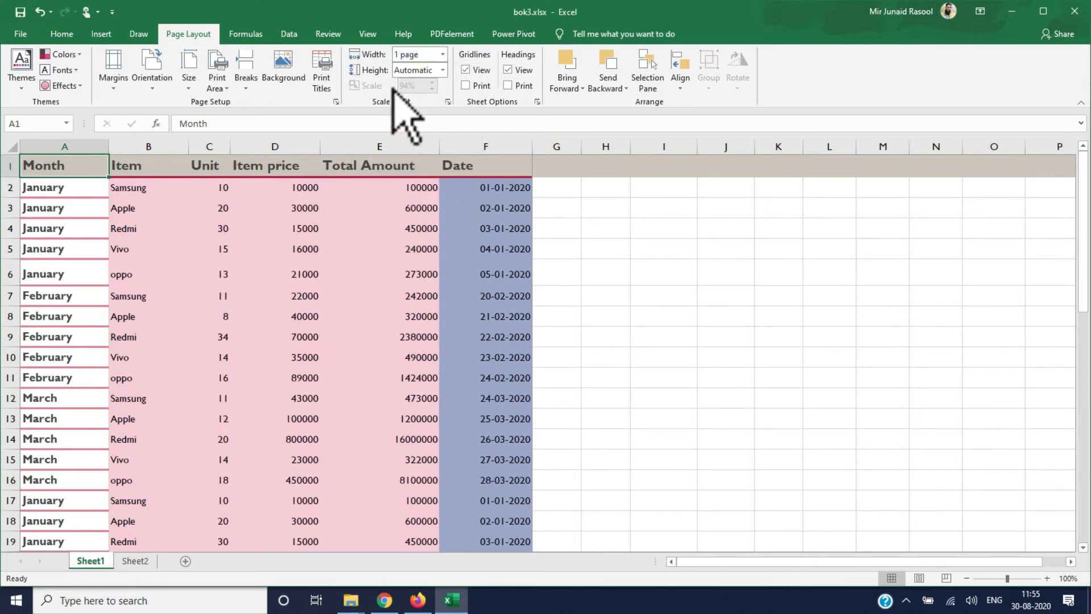
left_click(443, 71)
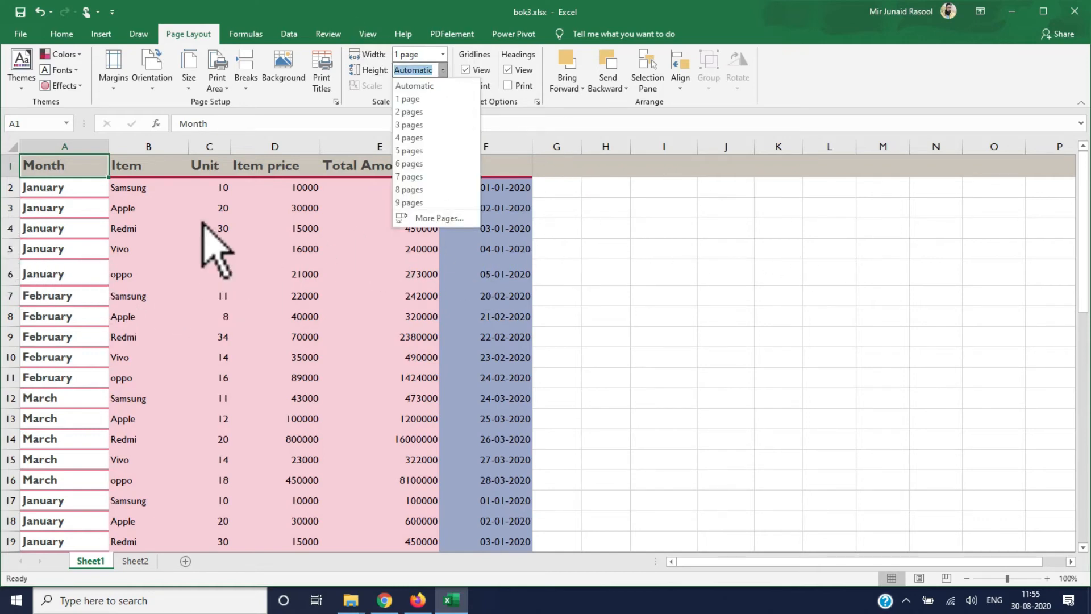
left_click(423, 99)
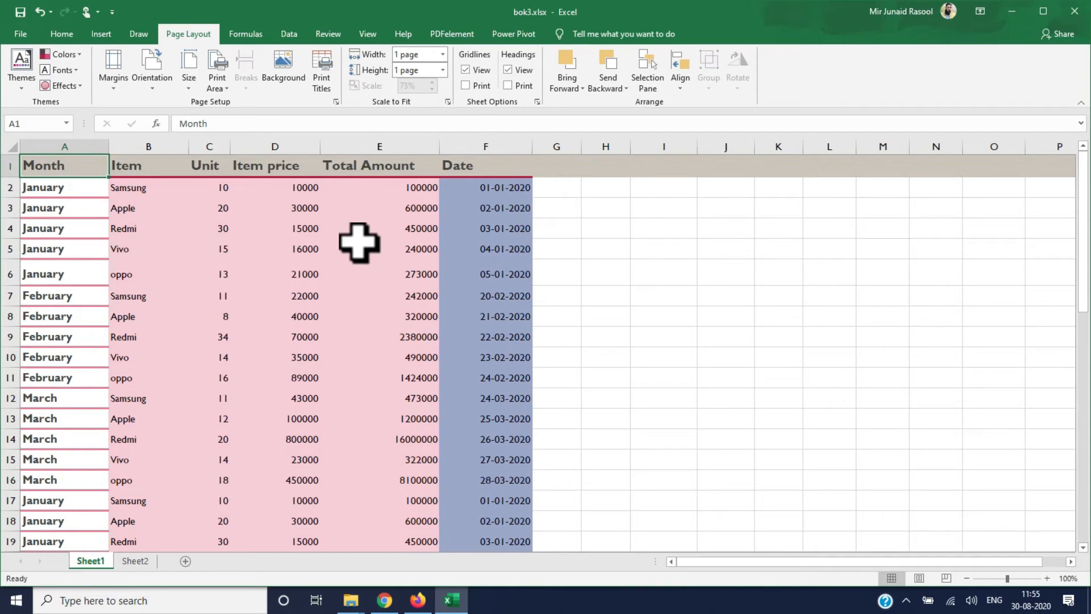
key("ctrl+p")
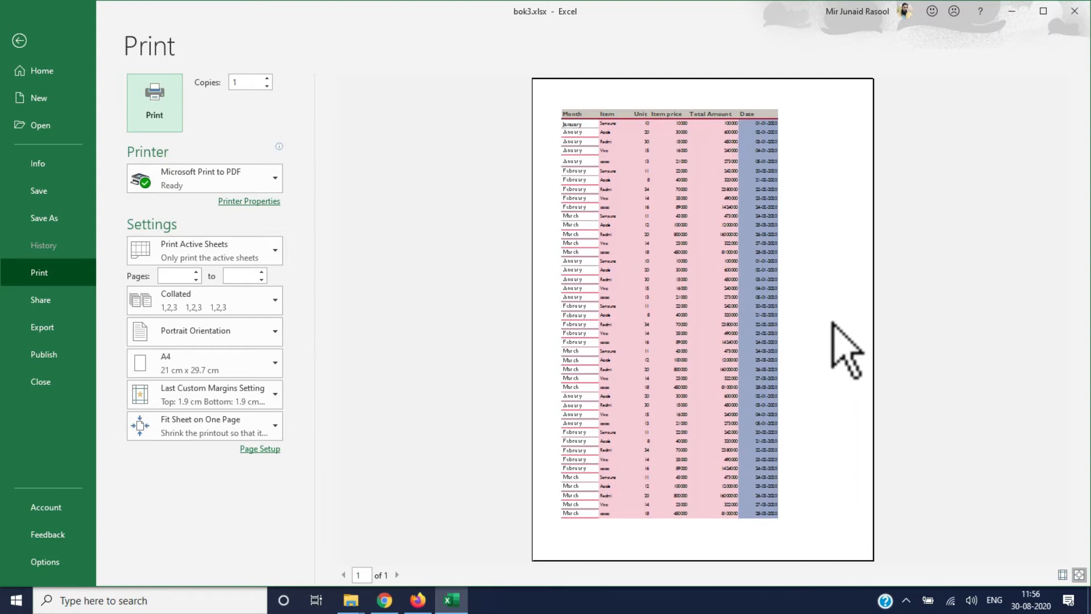
left_click(20, 41)
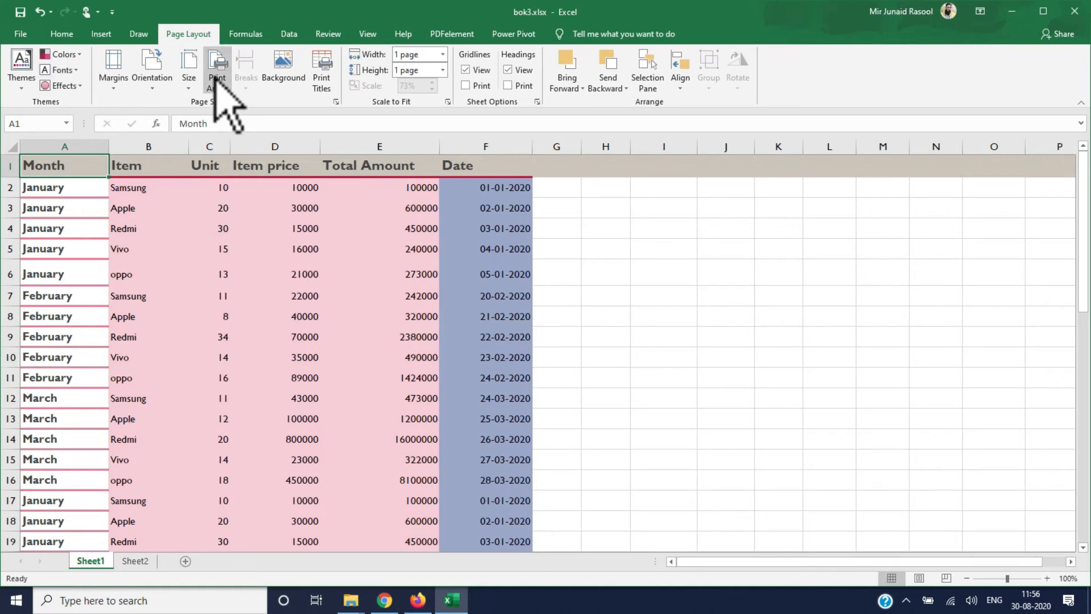
Reset the print width and height to Automatic and scale the printout to 75%.
left_click(343, 181)
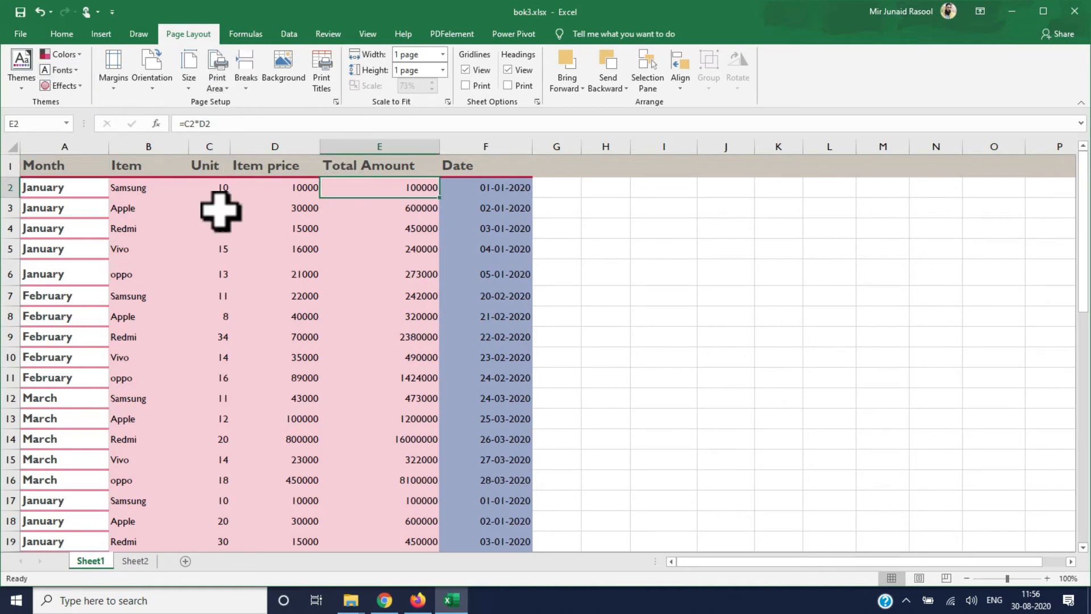
left_click(78, 173)
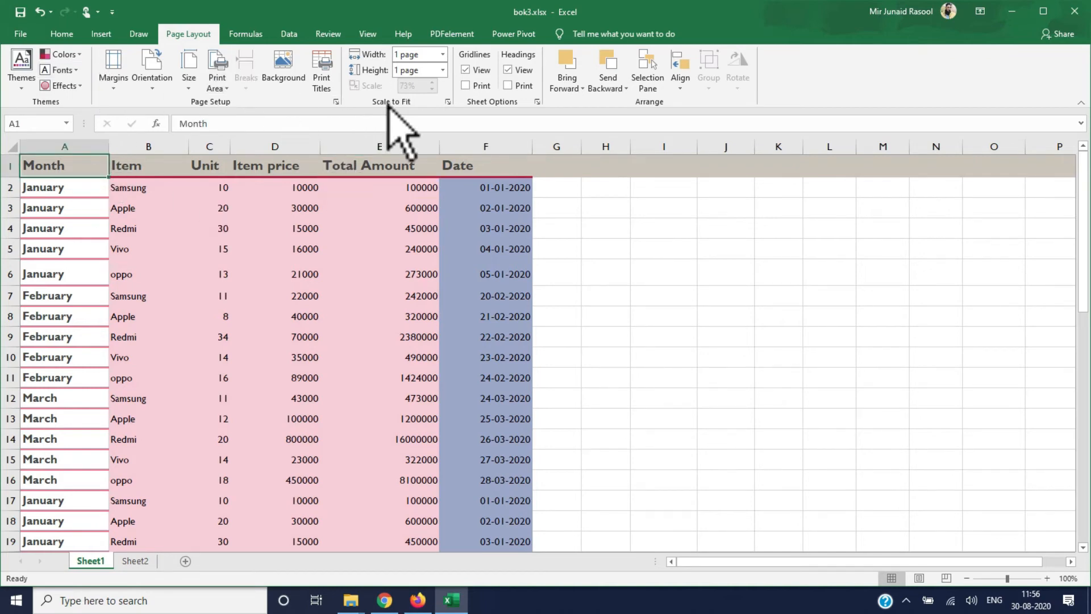
left_click(442, 55)
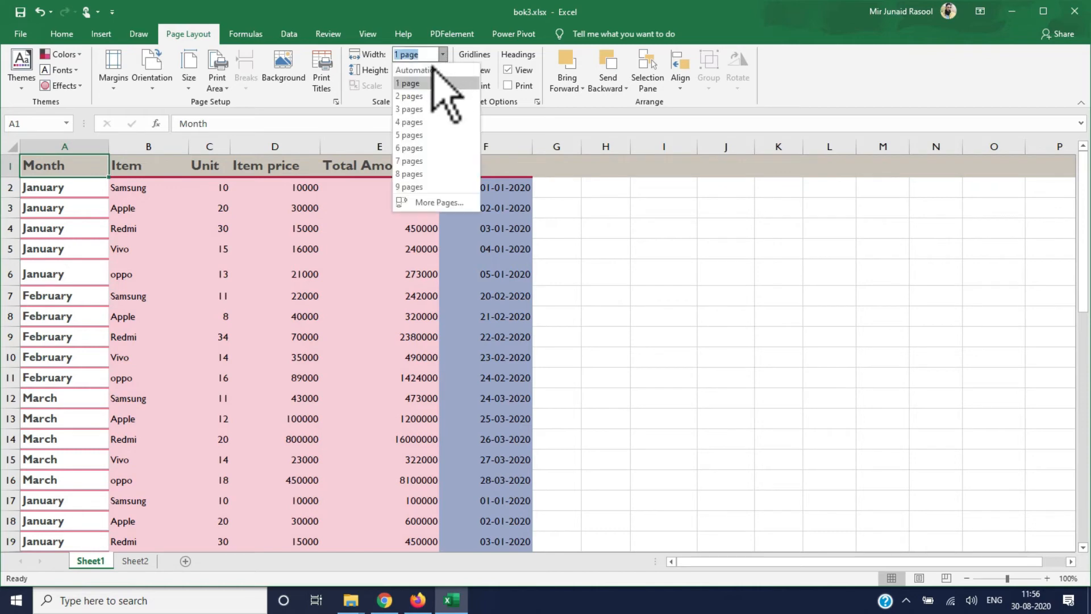
left_click(437, 76)
left_click(443, 70)
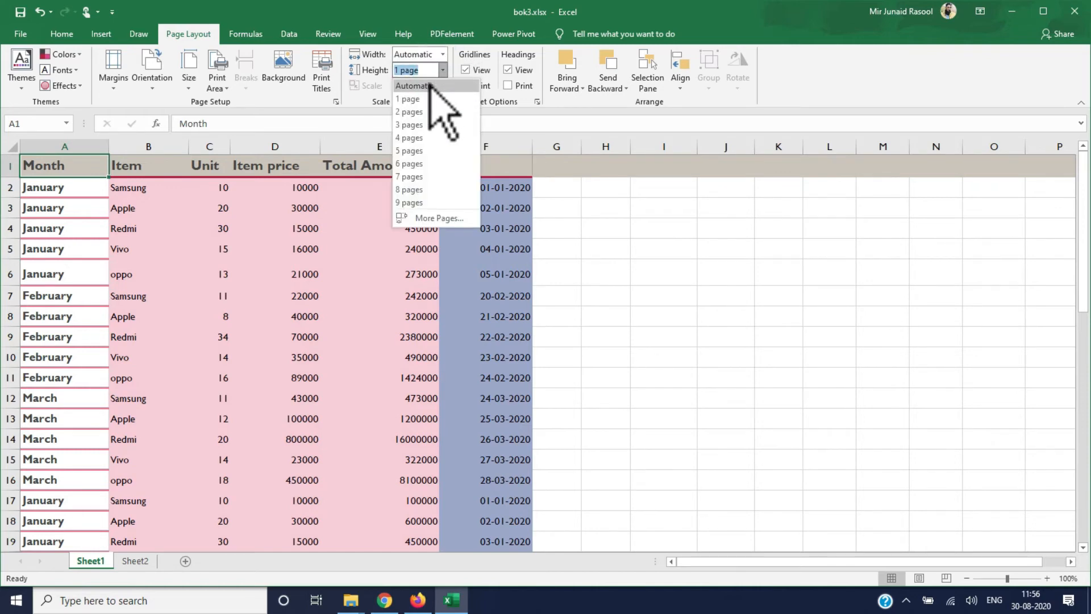
left_click(432, 81)
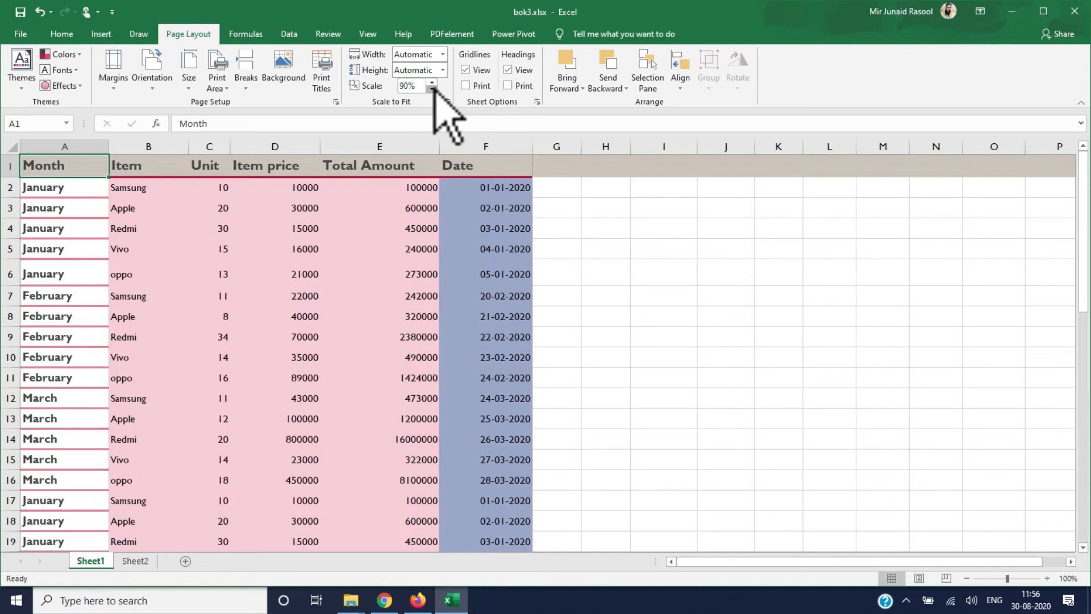
left_click(432, 89)
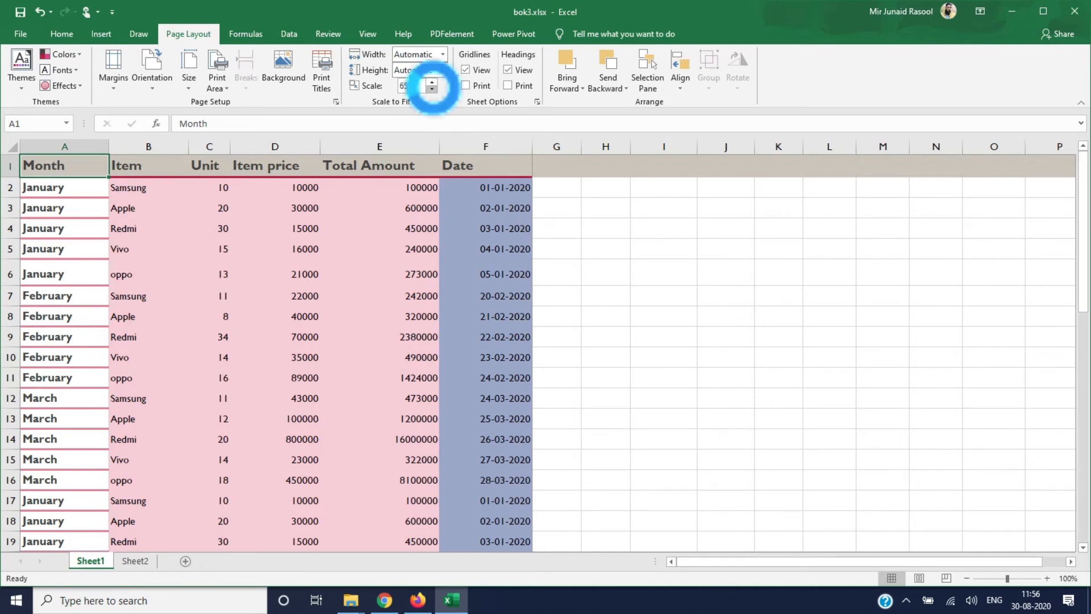
left_click(432, 81)
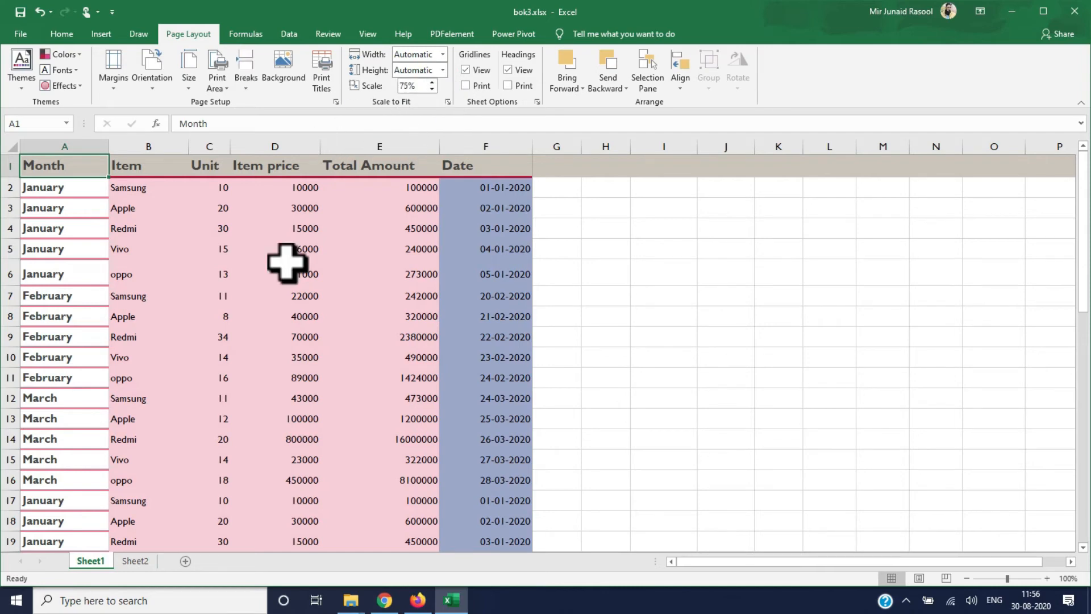
Check both pages of the rescaled table in the print preview and return to the sheet.
key("ctrl+p")
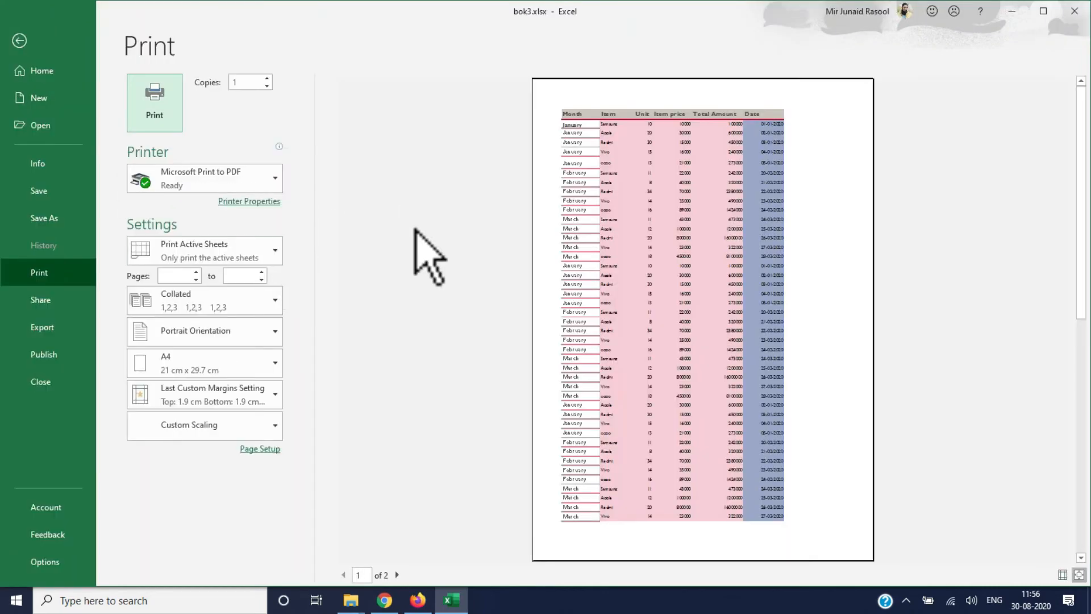
left_click(397, 574)
left_click(344, 574)
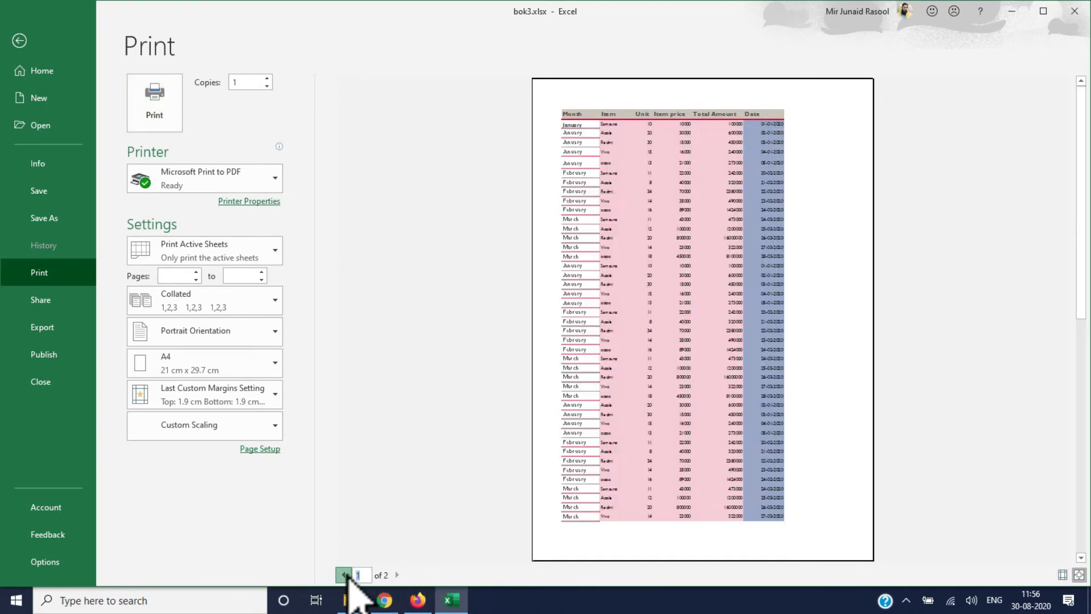
left_click(17, 40)
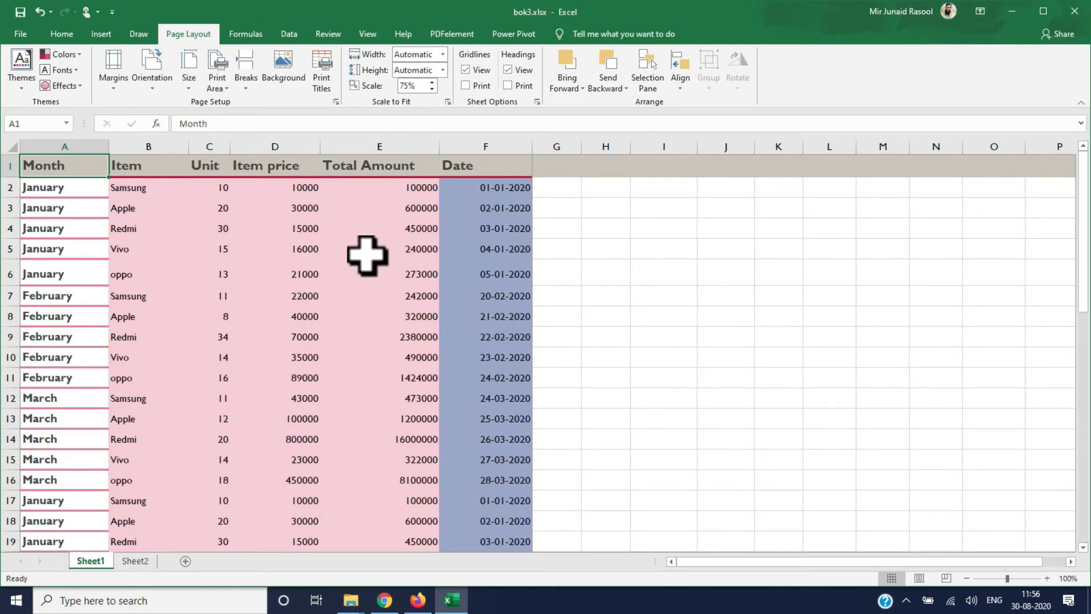
key("ctrl+p")
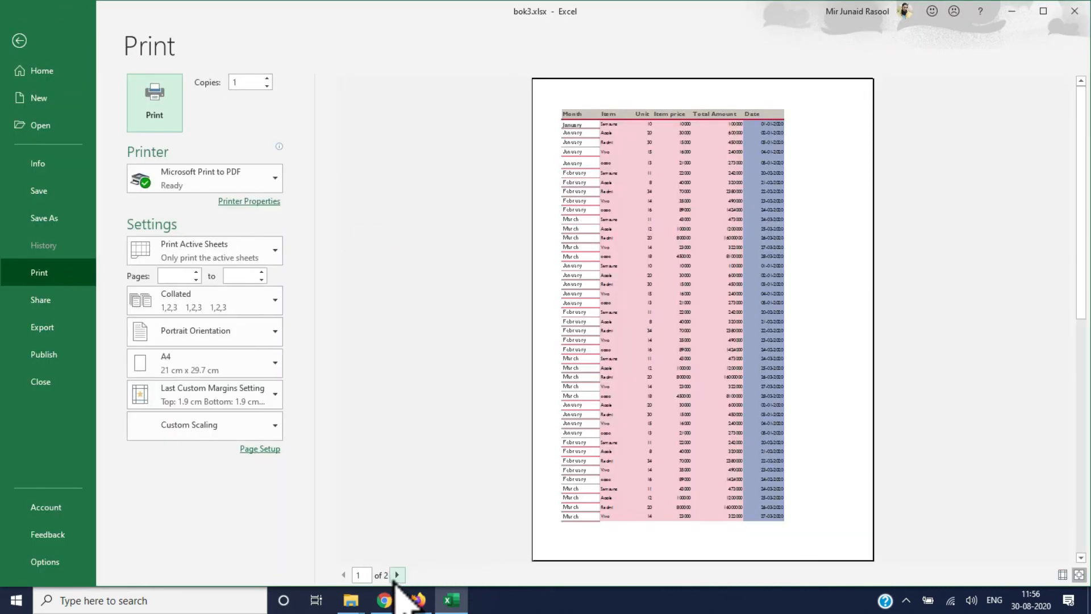
left_click(397, 574)
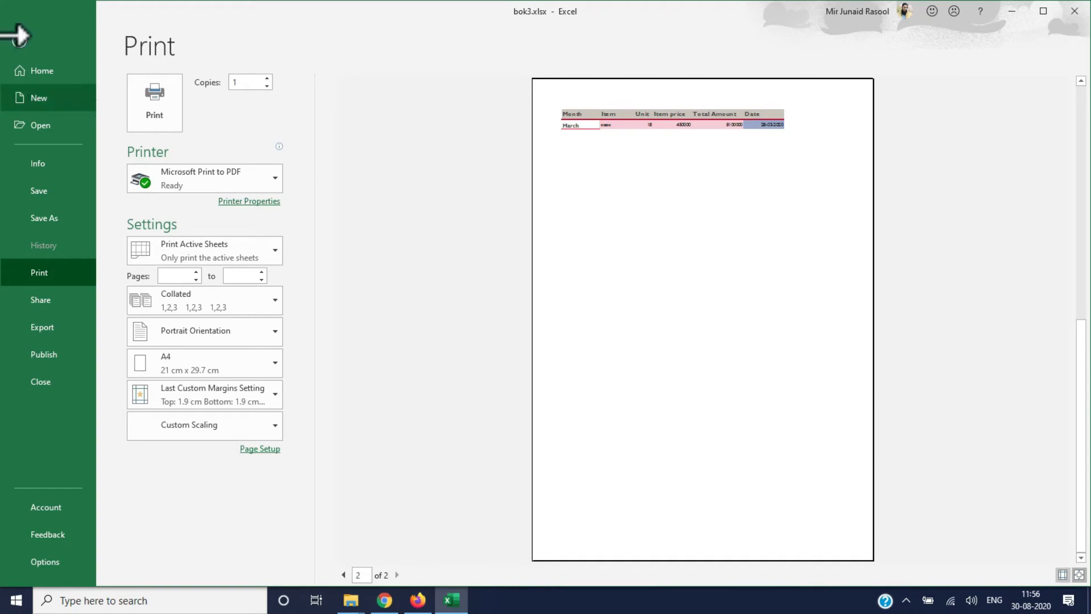
left_click(19, 40)
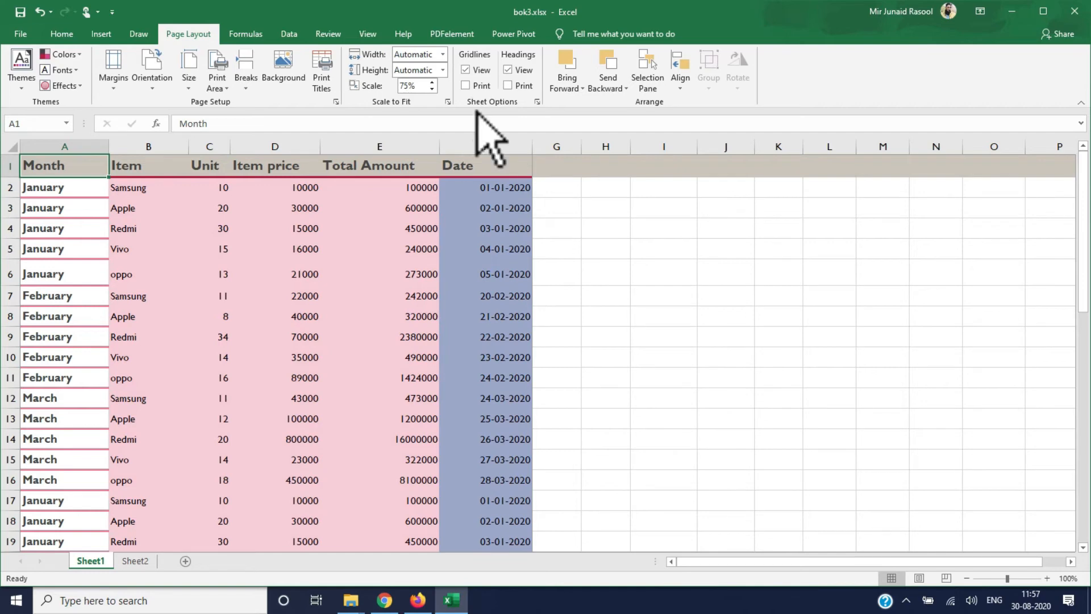
Hide the on-screen gridlines of the sheet and show them again.
left_click(466, 71)
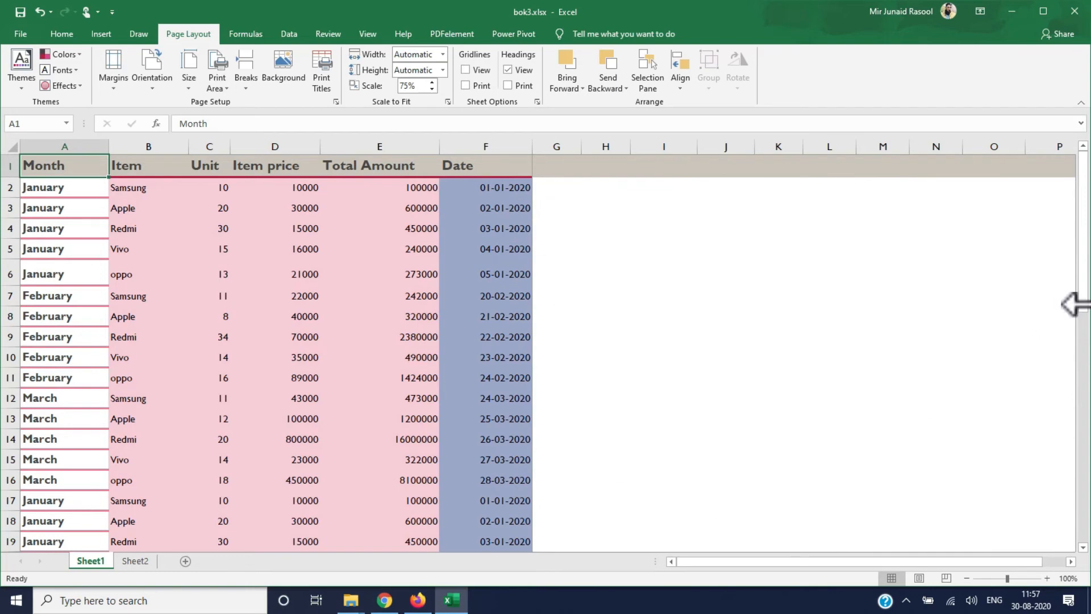
mouse_move(1083, 318)
left_mouse_down()
mouse_move(1083, 391)
mouse_move(1084, 307)
left_mouse_up()
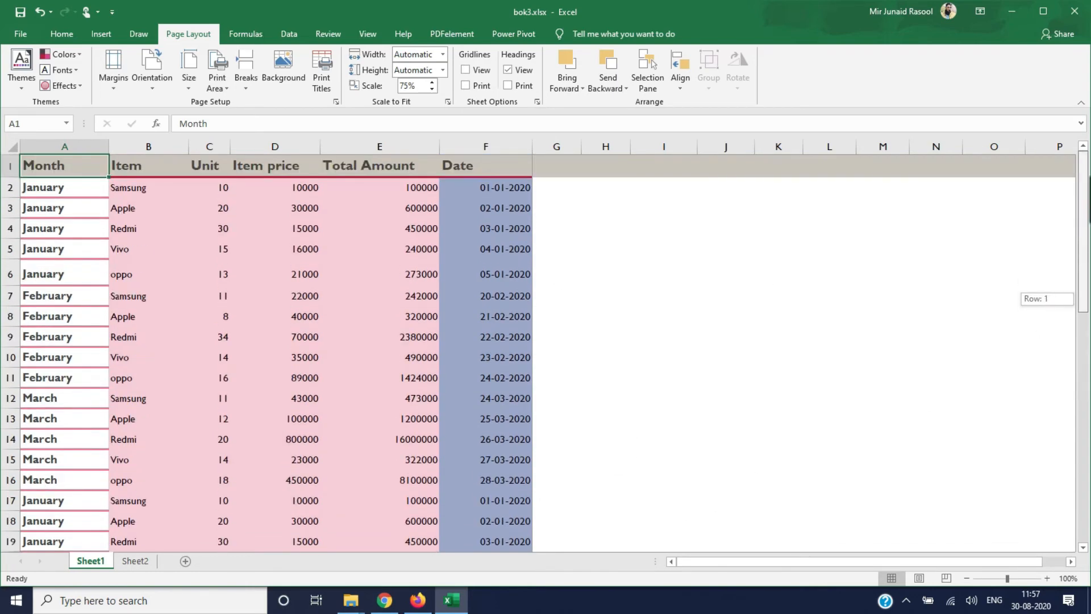
left_click(466, 70)
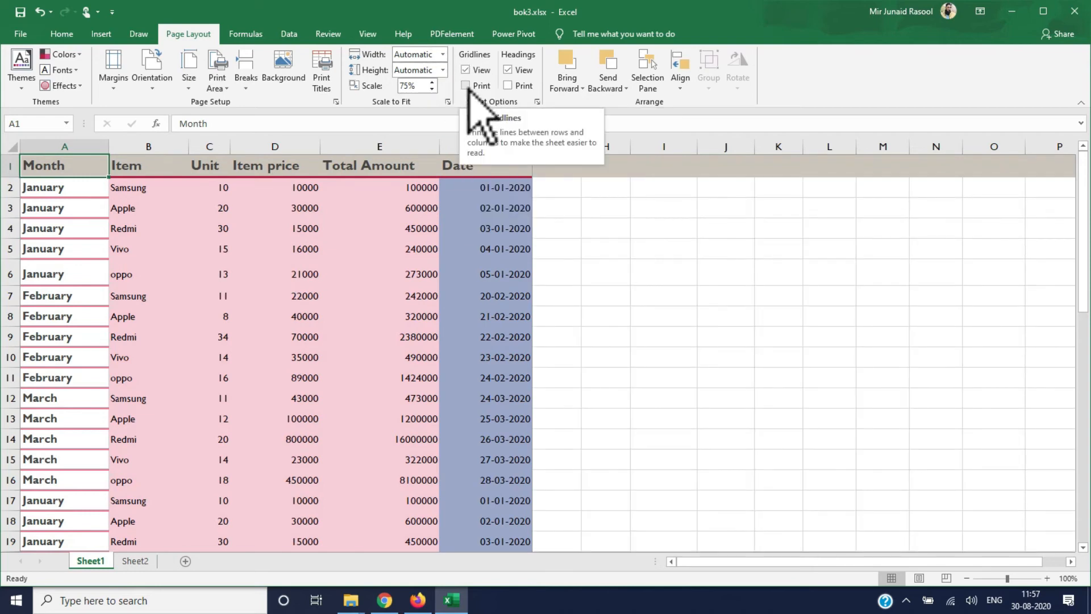
Check in the print preview whether the gridlines are printed, and return to the sheet.
left_click(734, 432)
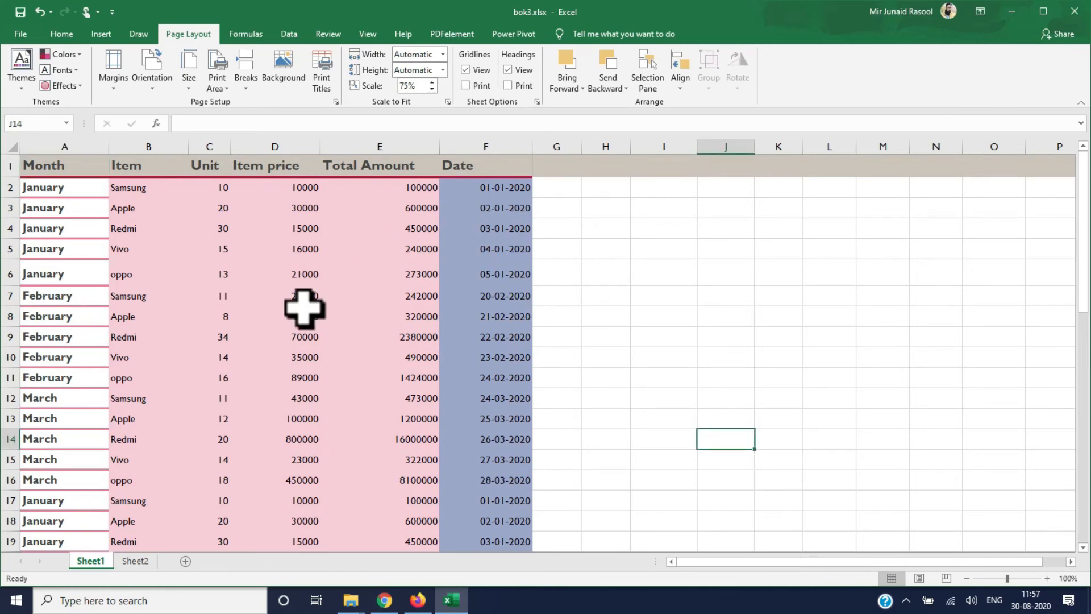
key("ctrl+p")
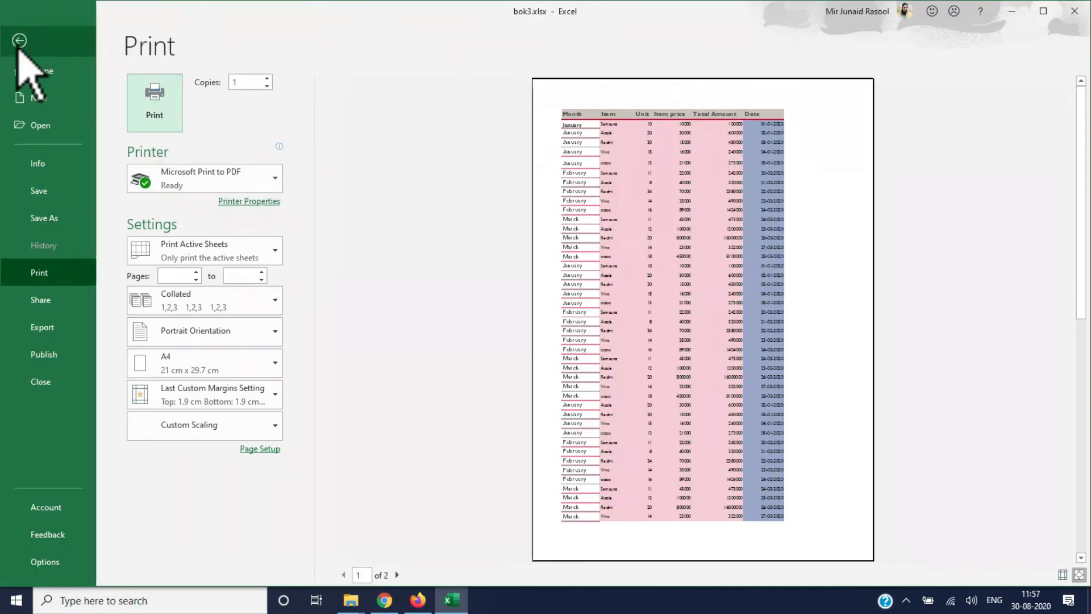
left_click(19, 45)
Clear only the formatting from the table range A1:F45, undoing a first attempt that clears everything in it.
left_click_drag(42, 165, 478, 560)
left_click(77, 35)
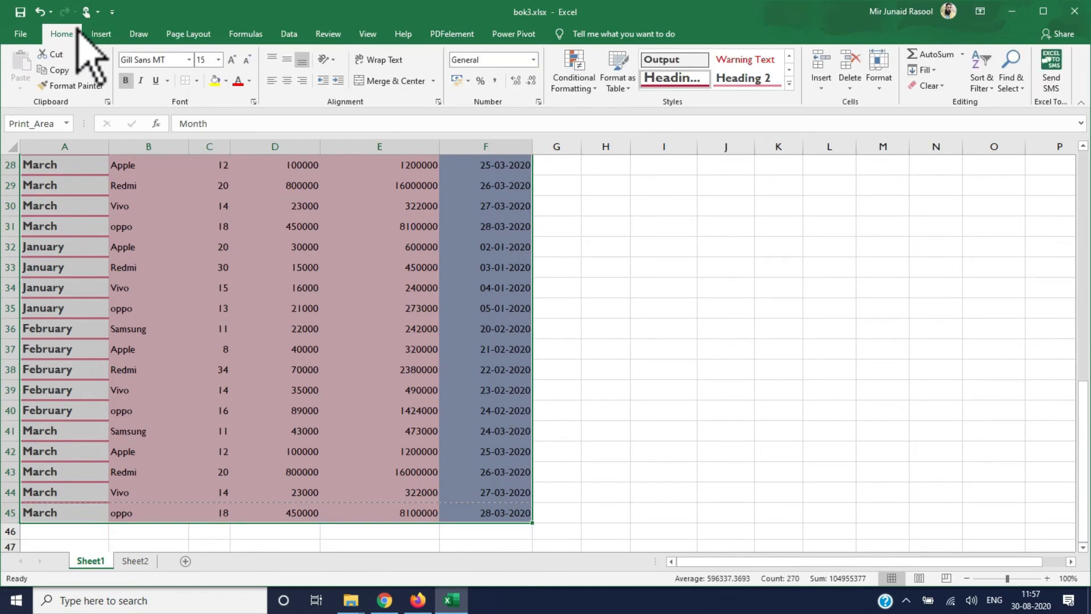
left_click(928, 86)
left_click(935, 111)
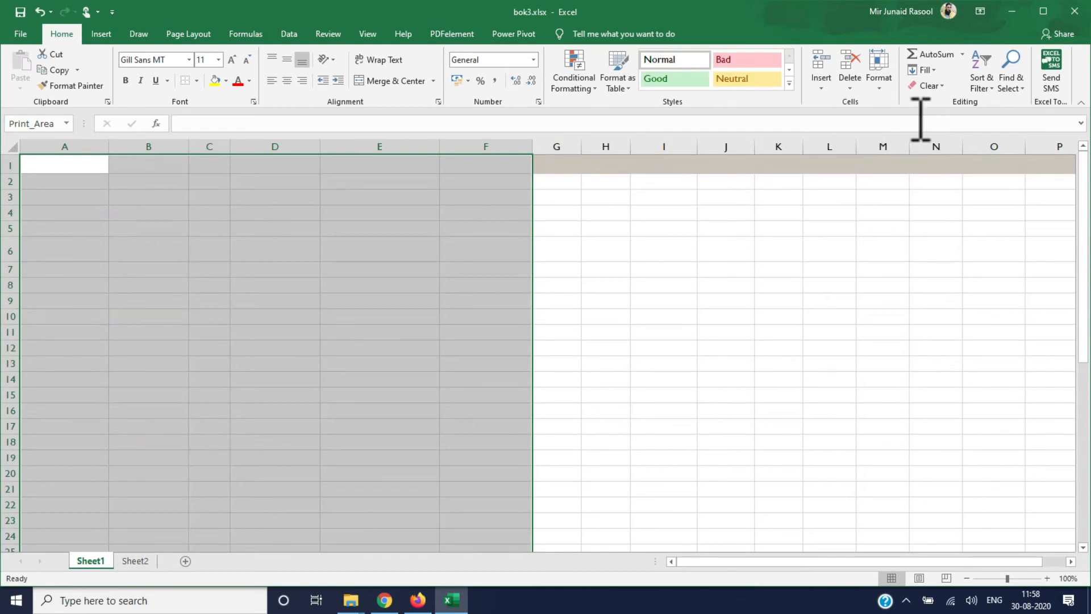
key("ctrl+z")
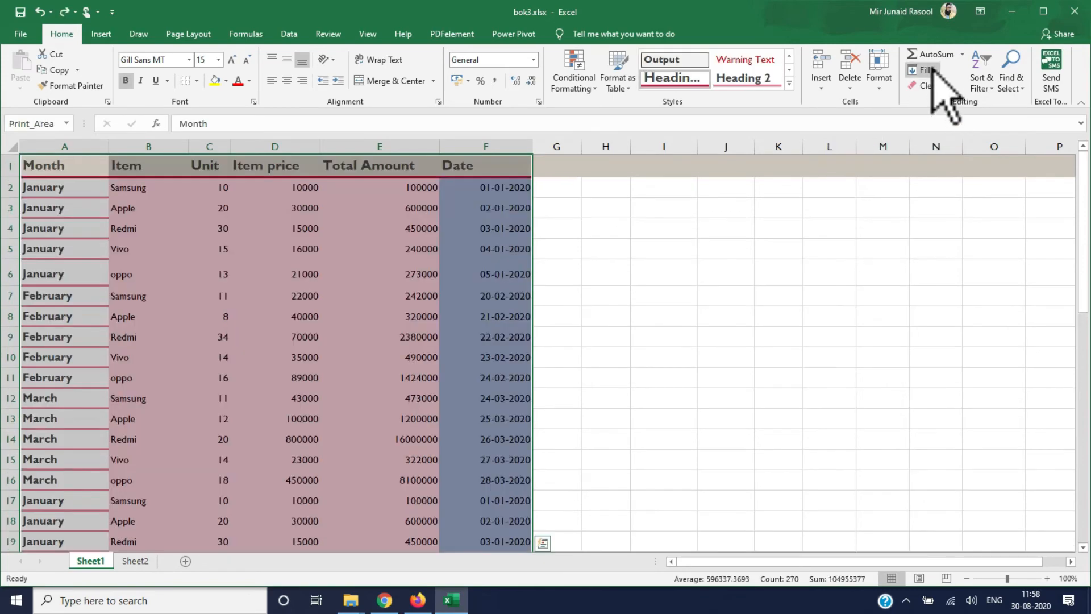
left_click(929, 87)
left_click(935, 118)
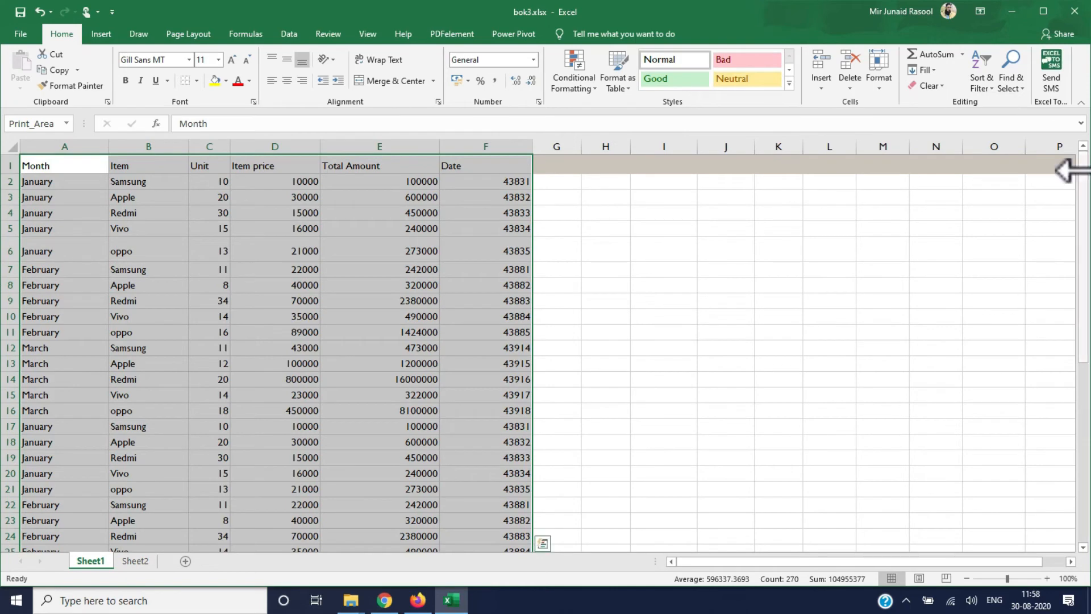
Inspect the unformatted table in the print preview and return to the sheet.
left_click(270, 297)
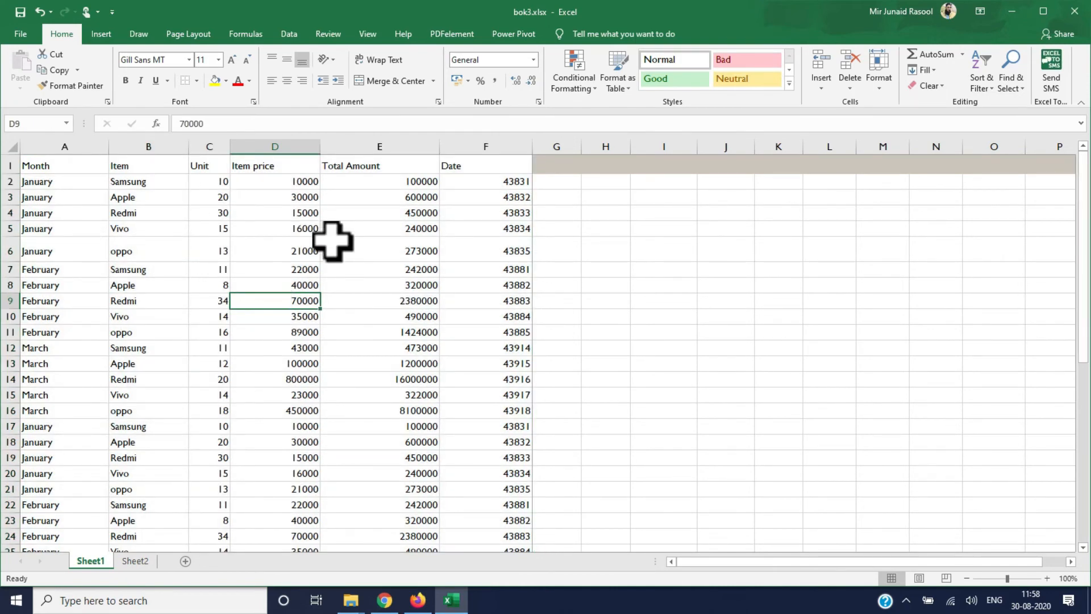
key("ctrl+p")
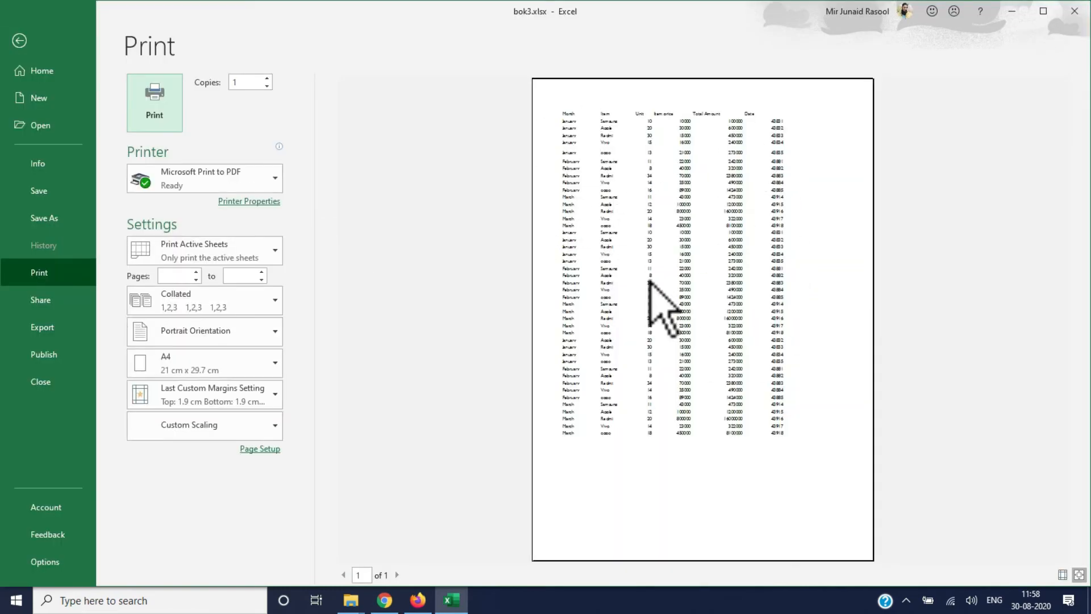
left_click(18, 41)
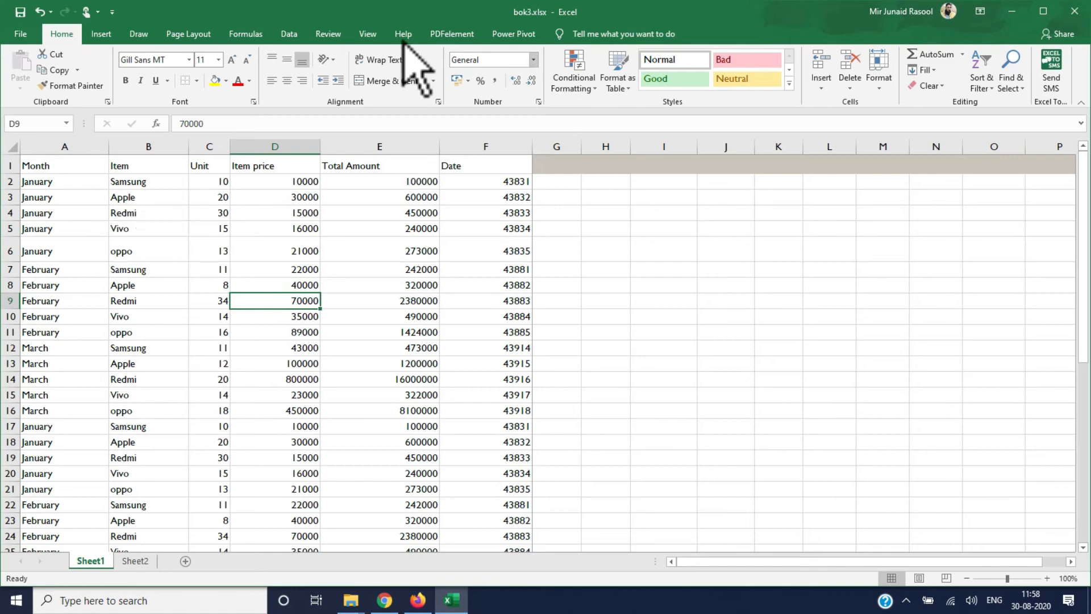
Check in the print preview whether row and column headings are printed, and return to the sheet.
left_click(189, 35)
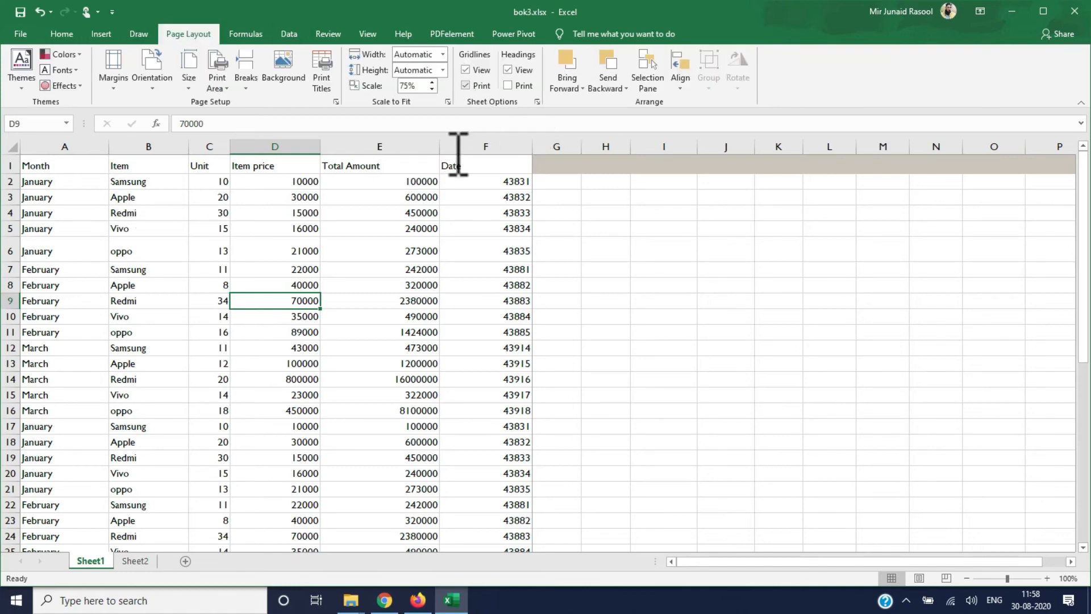
key("ctrl+p")
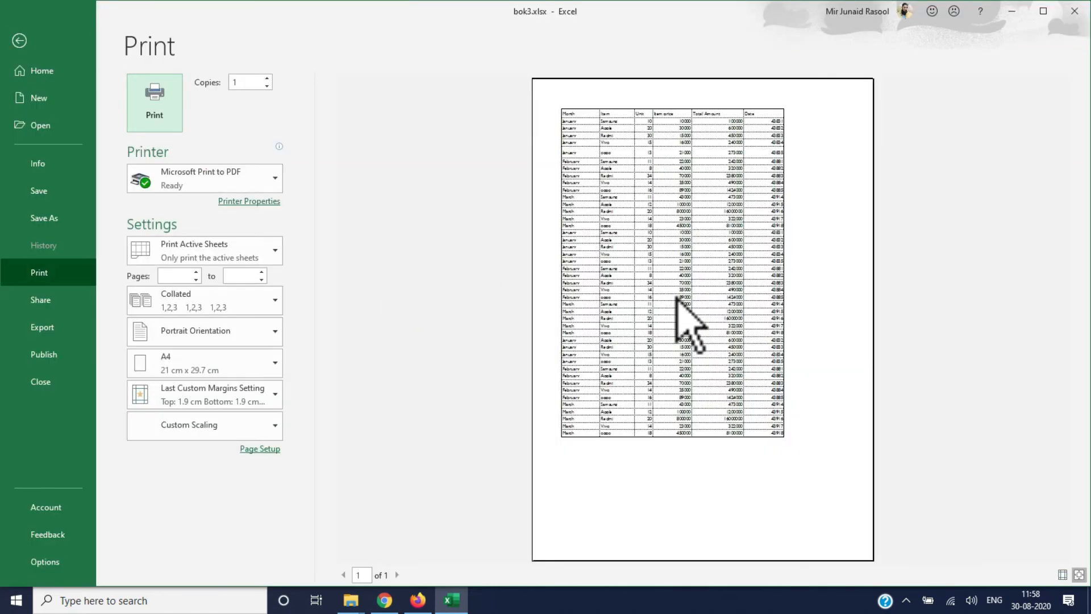
left_click(21, 43)
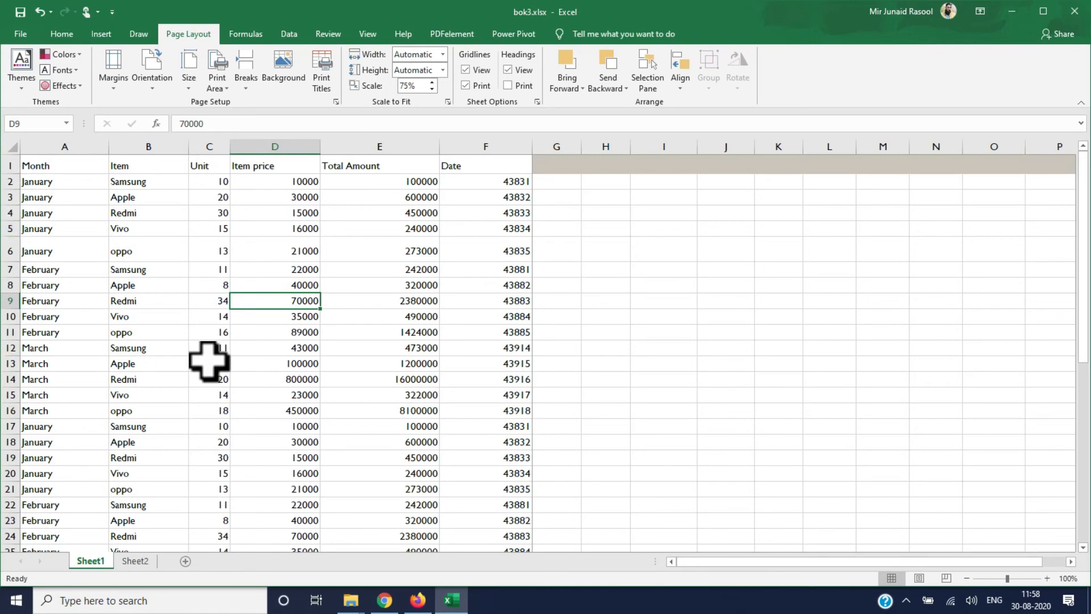
key("ctrl+p")
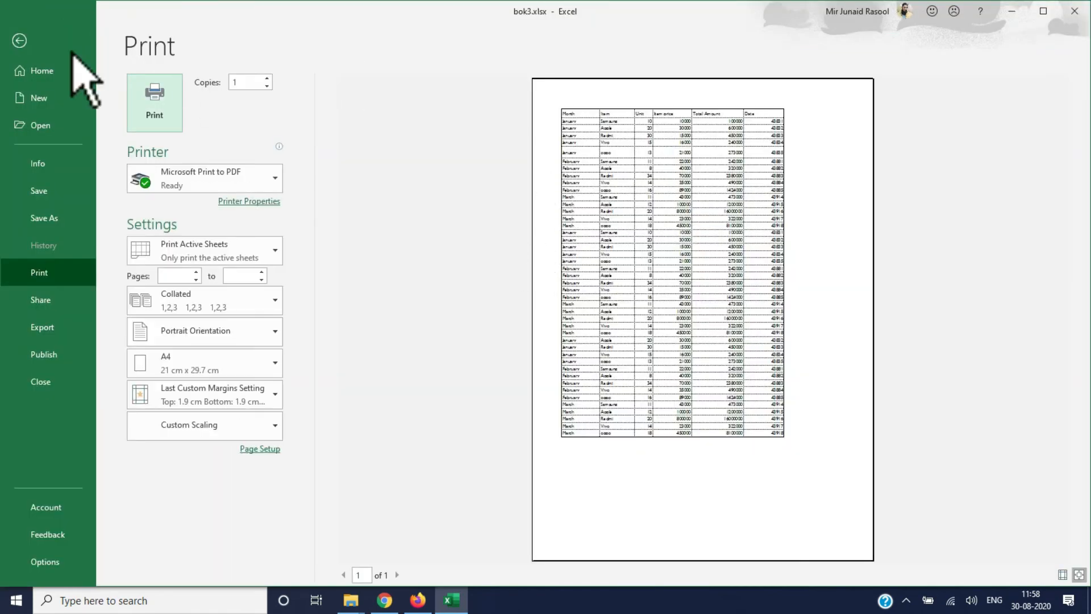
left_click(20, 41)
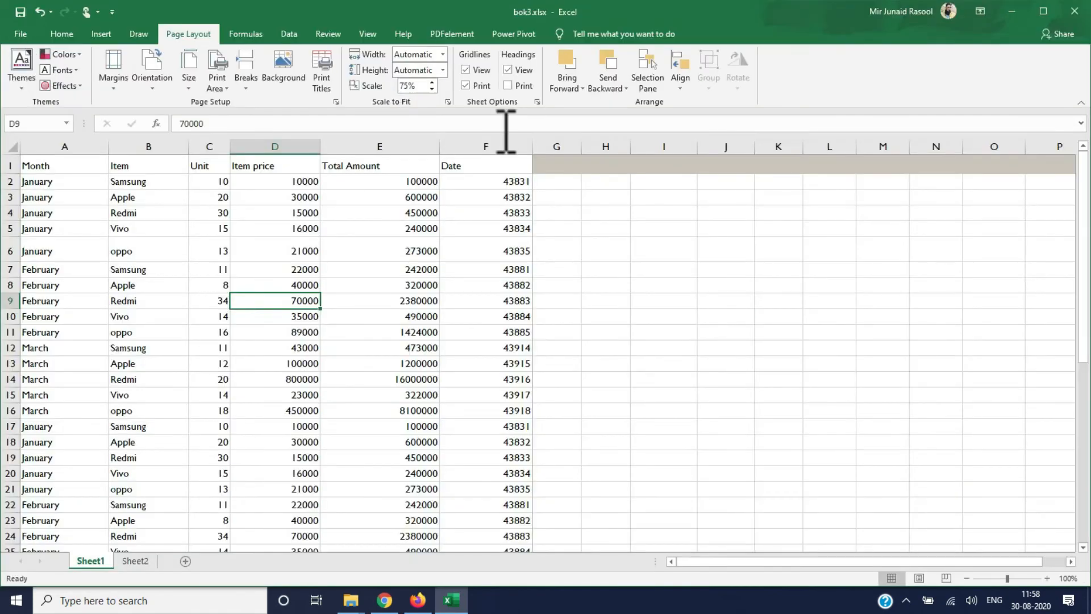
Hide the sheet's on-screen row and column headings, enable printing them, and check them in the print preview.
left_click(508, 70)
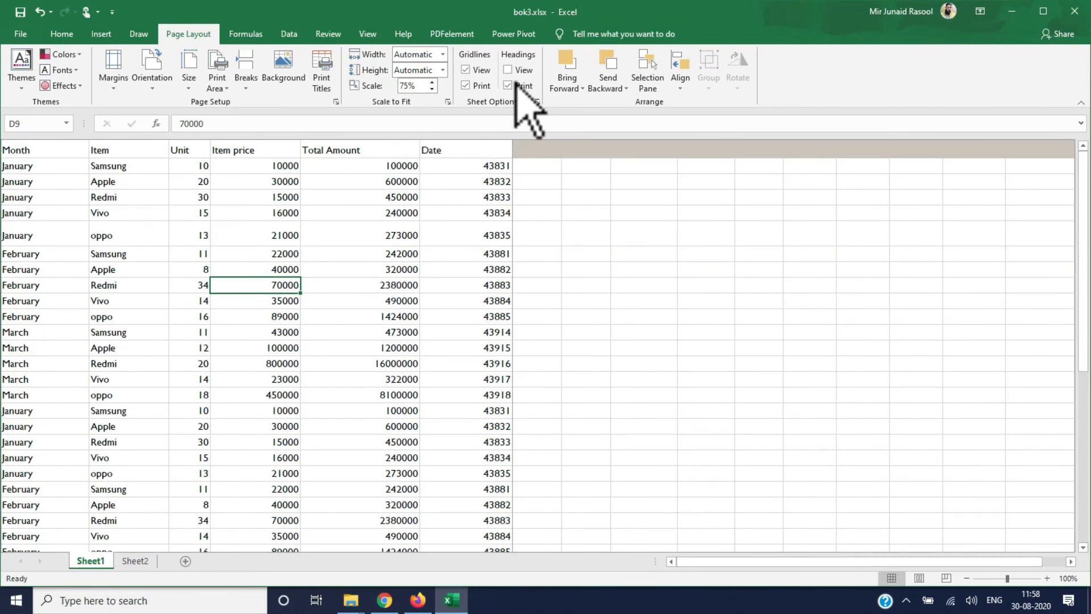
key("ctrl+p")
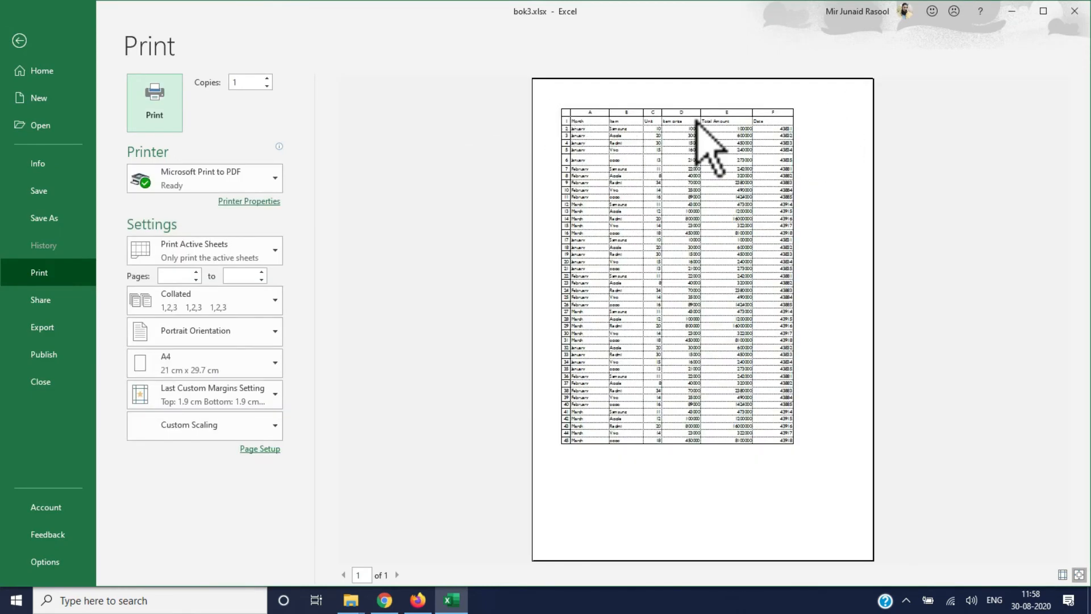
left_click(19, 40)
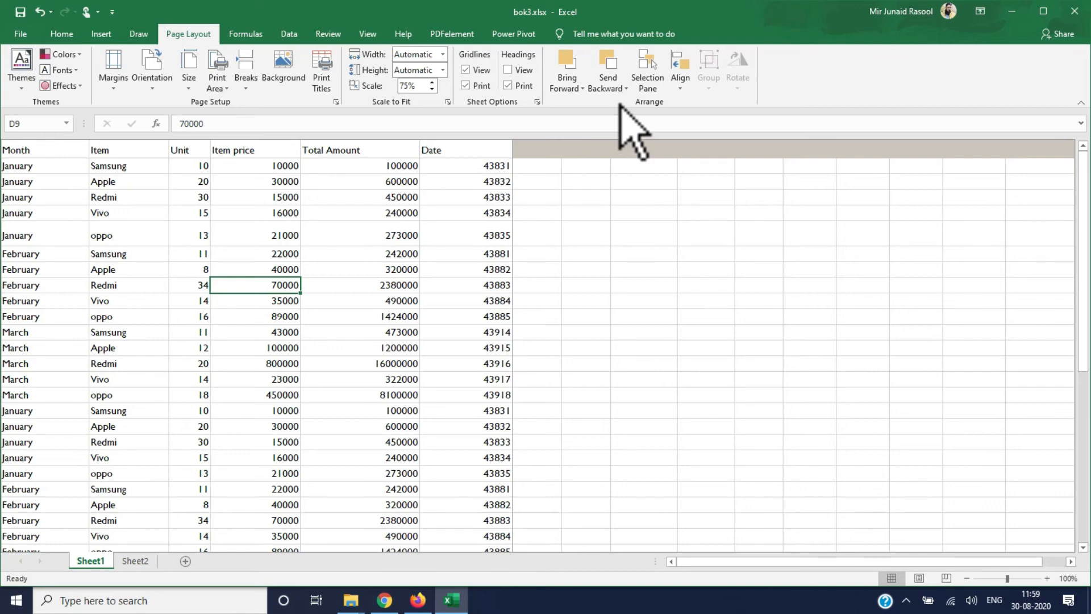
Undo the cleared formatting to bring back the styled table, and select cell E4.
key("Down")
key("Down")
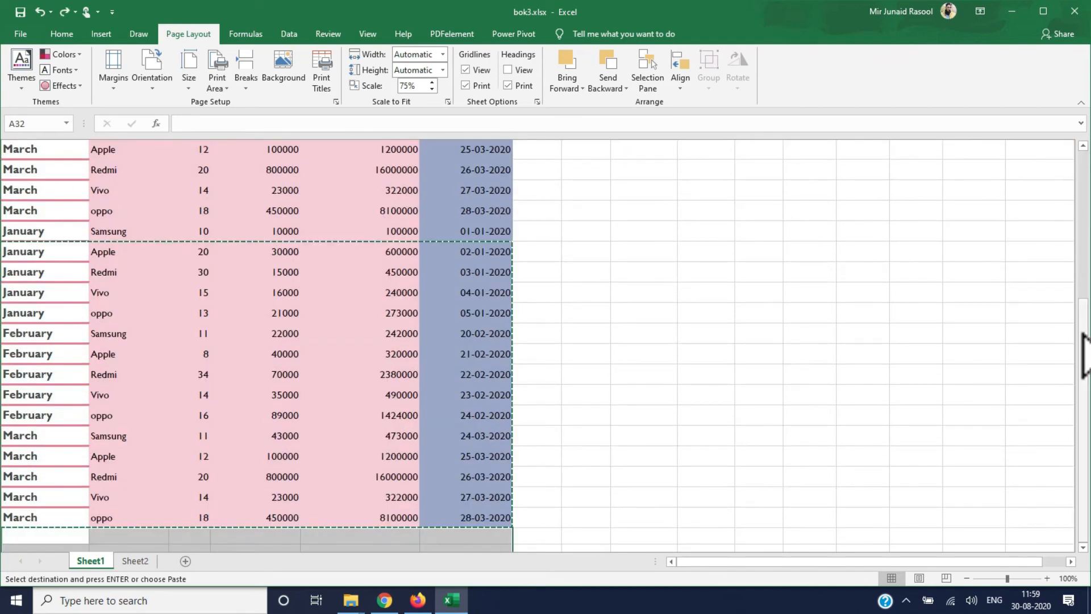
left_click_drag(1082, 336, 1084, 153)
left_click(378, 212)
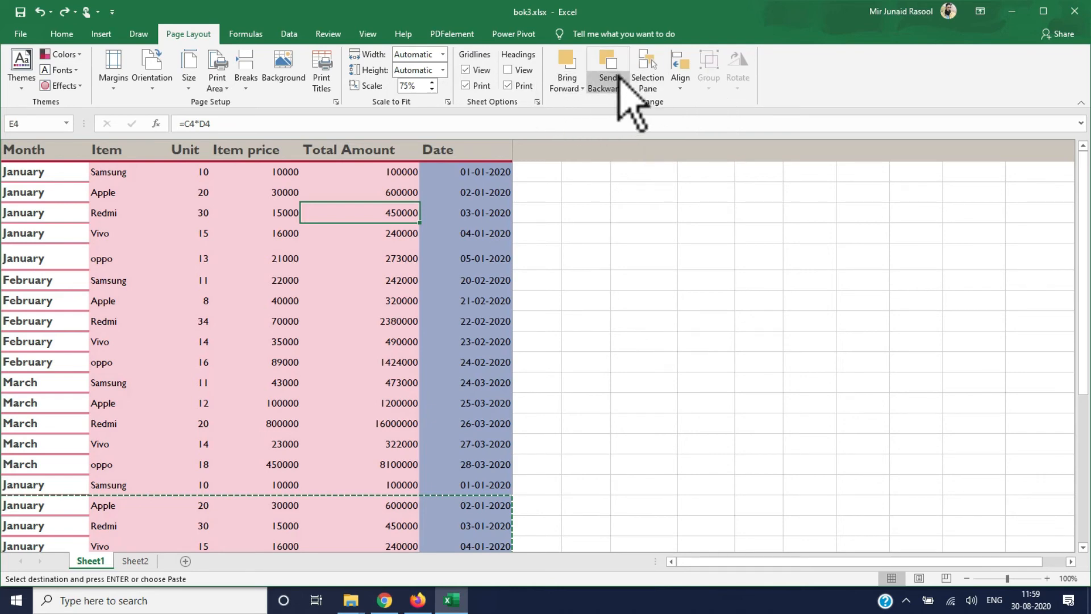
Insert a smiley face shape about 5.48 cm high and 7.04 cm wide over the Total Amount and Date columns, styled with purple fill.
left_click(100, 35)
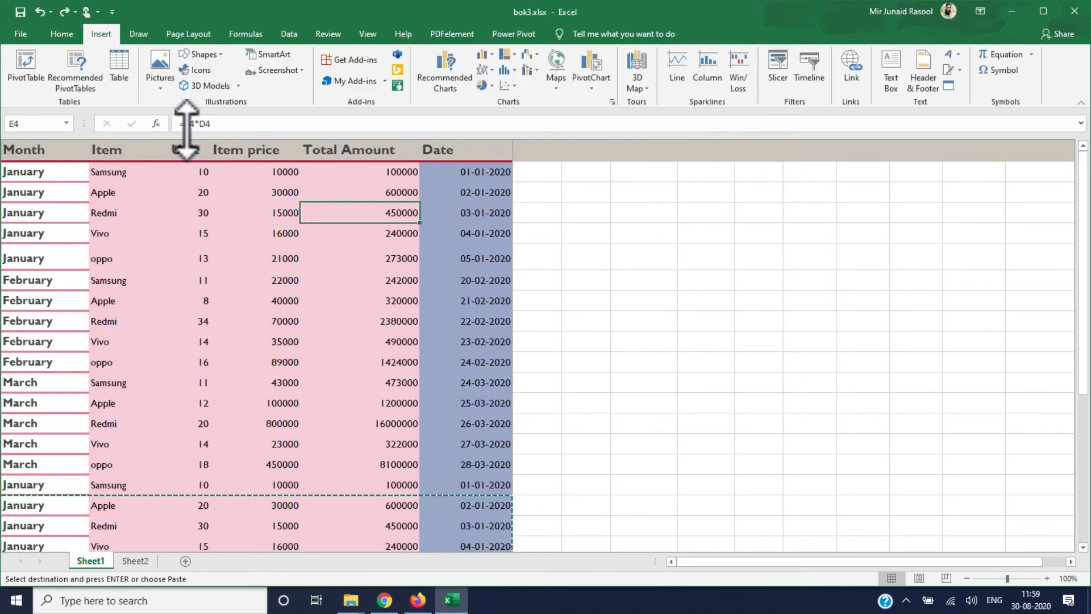
left_click(205, 54)
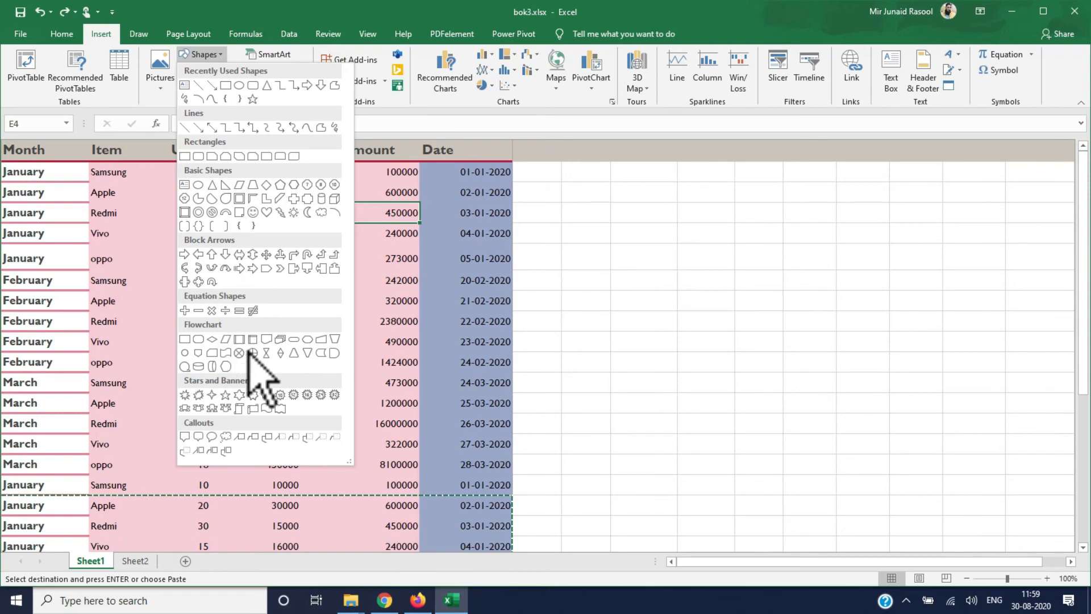
left_click(260, 213)
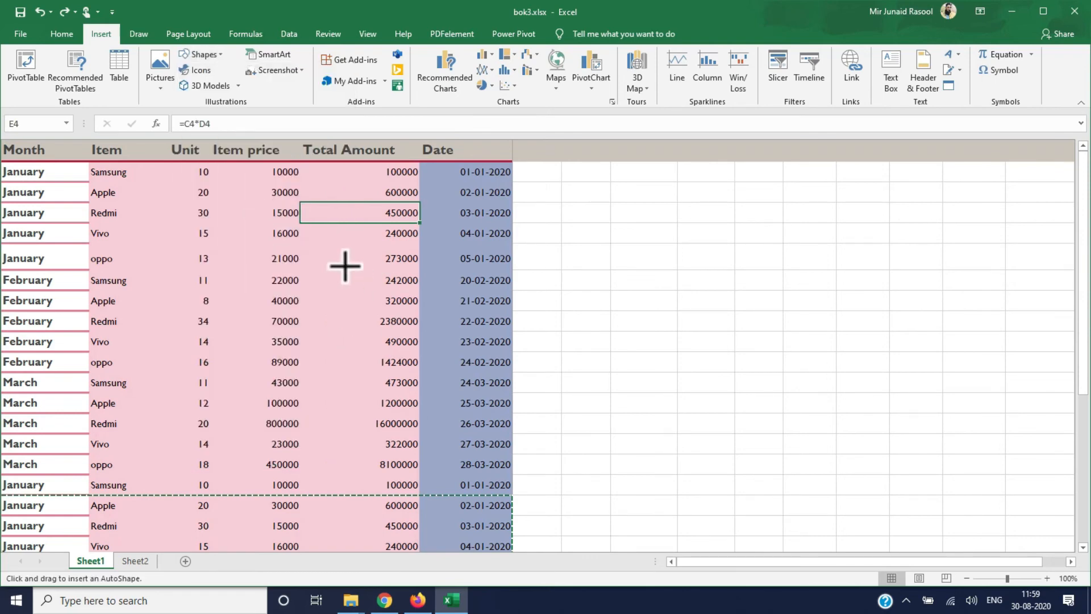
left_click_drag(344, 266, 525, 406)
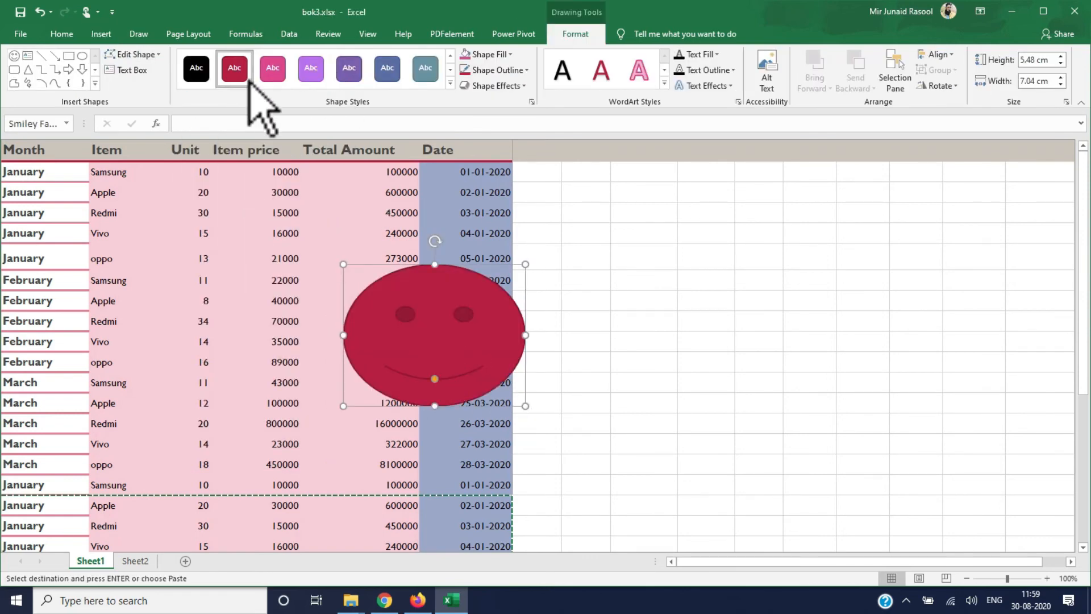
left_click(310, 69)
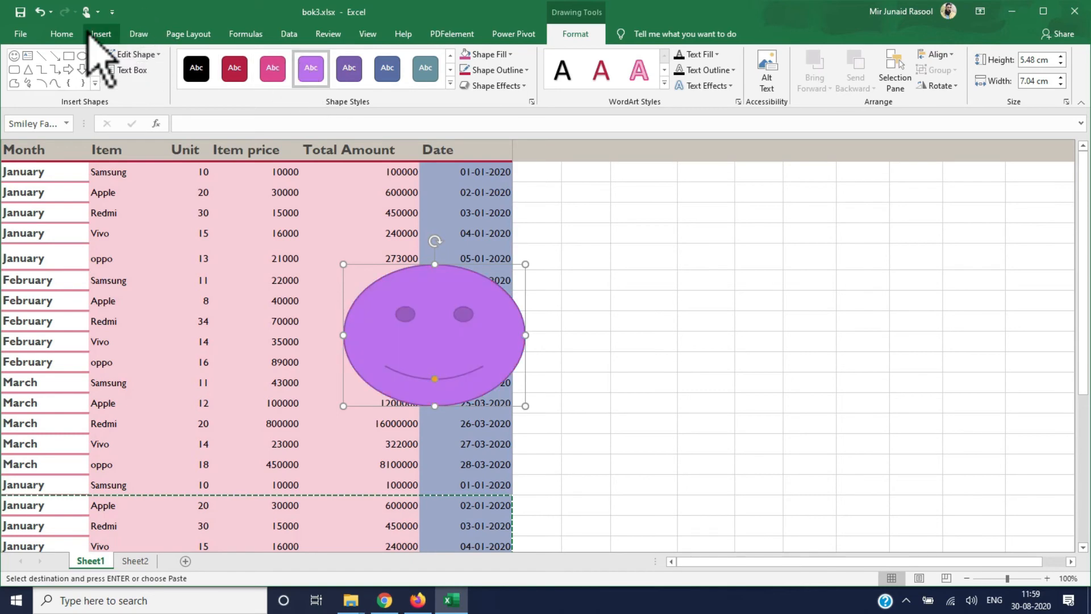
Draw a rectangle about 5.05 cm high and 5.79 cm wide beside the table, just below and right of the smiley face.
left_click(91, 34)
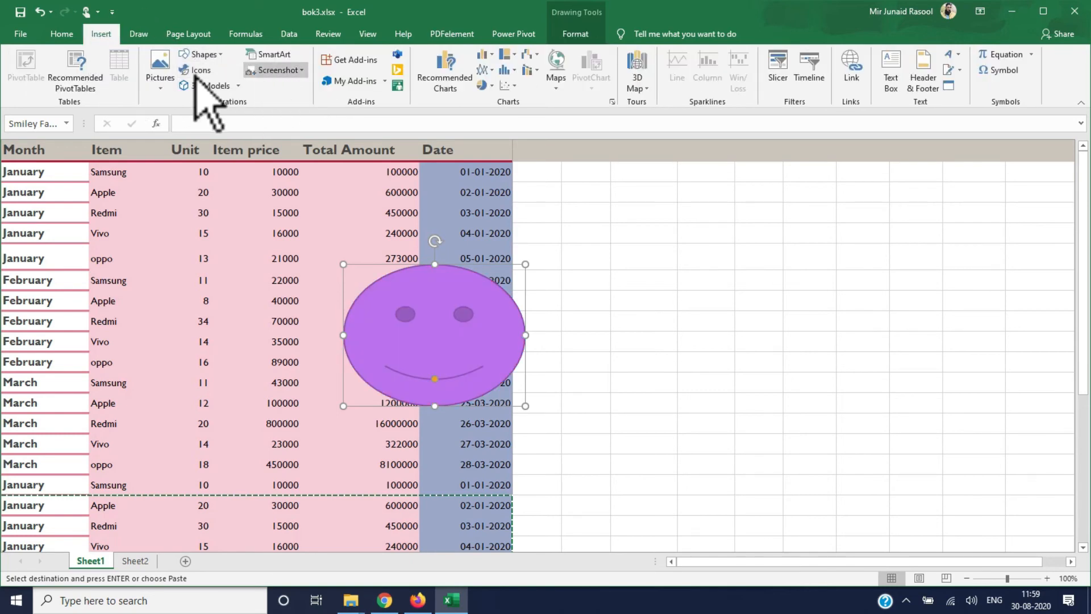
left_click(209, 54)
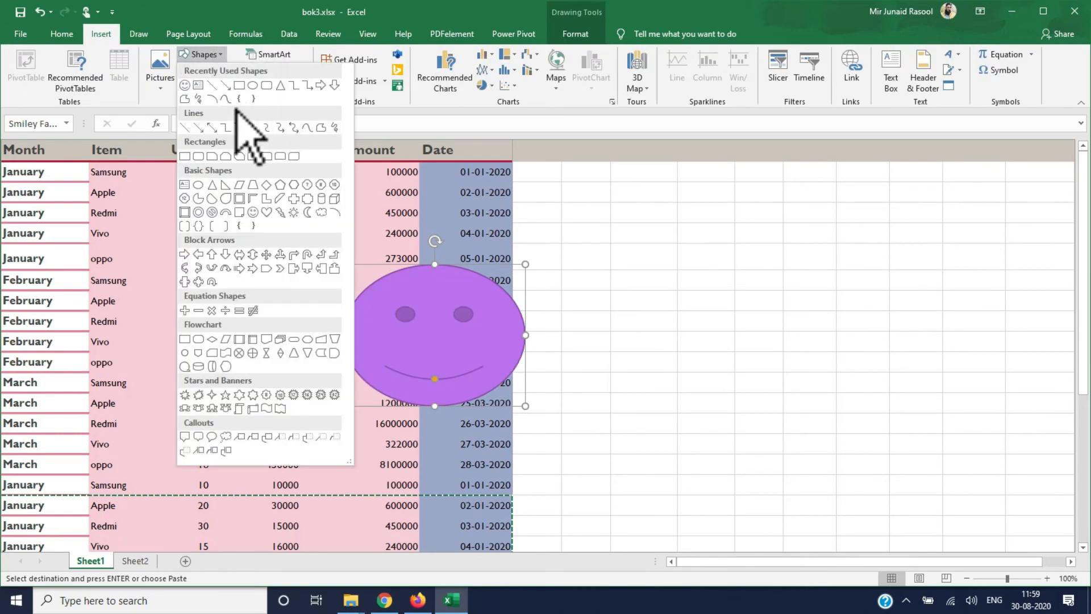
left_click(239, 85)
left_click_drag(520, 340, 670, 471)
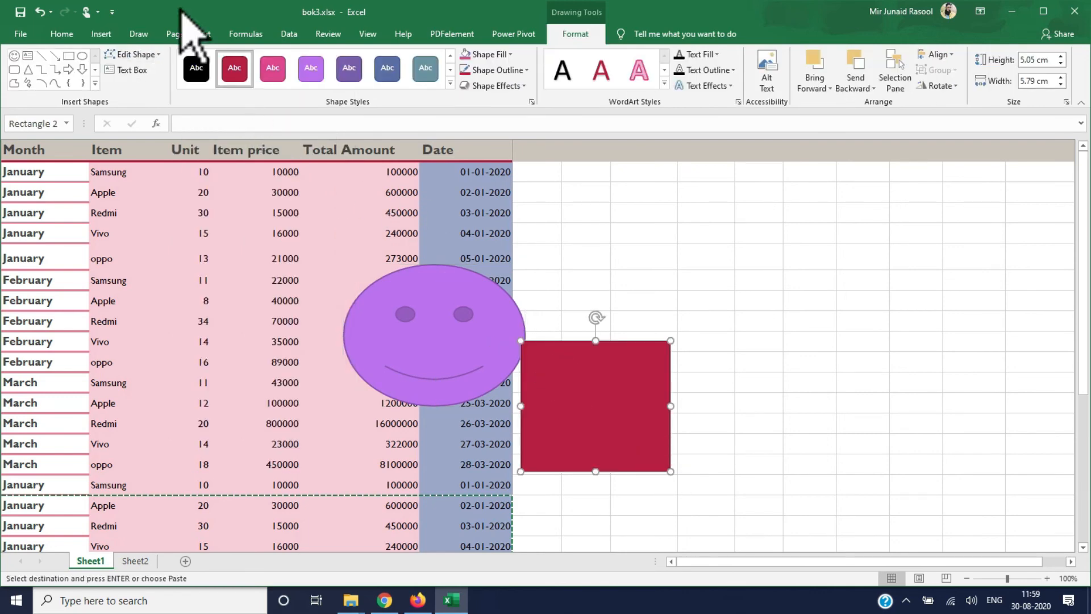
Add a chord shape about 8.04 cm high and 7.28 cm wide overlapping the smiley face, and apply the teal shape style.
left_click(100, 34)
left_click(203, 55)
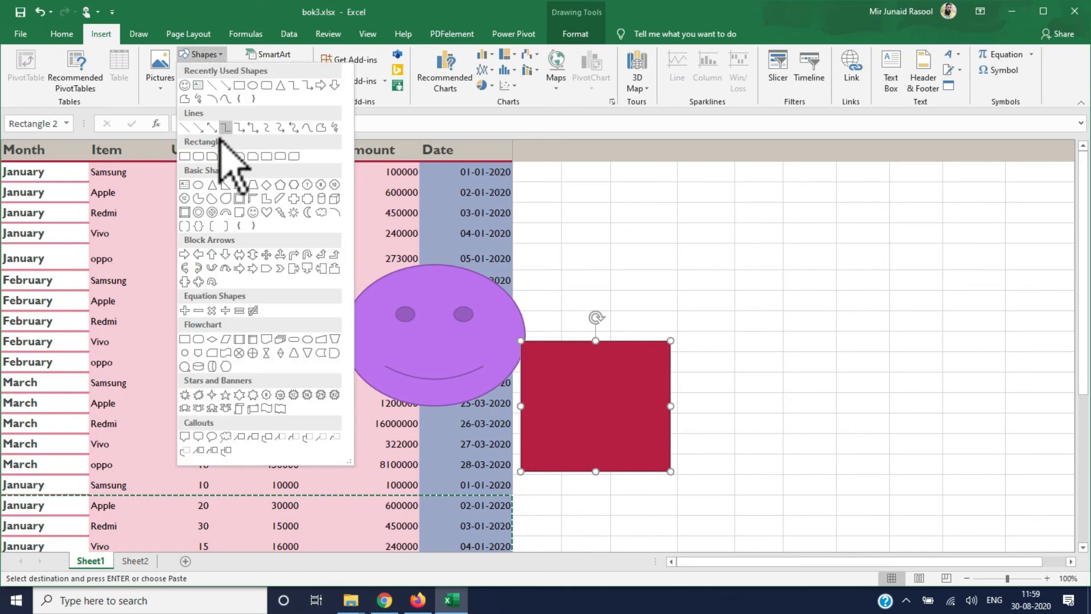
left_click(210, 198)
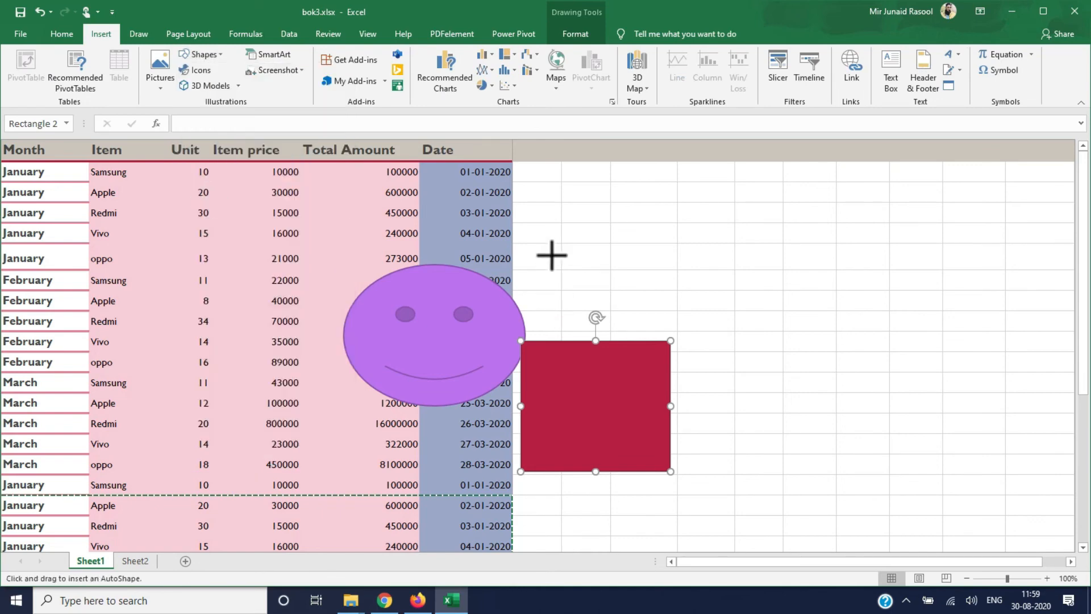
mouse_move(552, 255)
left_mouse_down()
mouse_move(735, 453)
mouse_move(750, 312)
mouse_move(677, 284)
mouse_move(404, 297)
mouse_move(370, 275)
mouse_move(379, 282)
left_mouse_up()
left_click(425, 70)
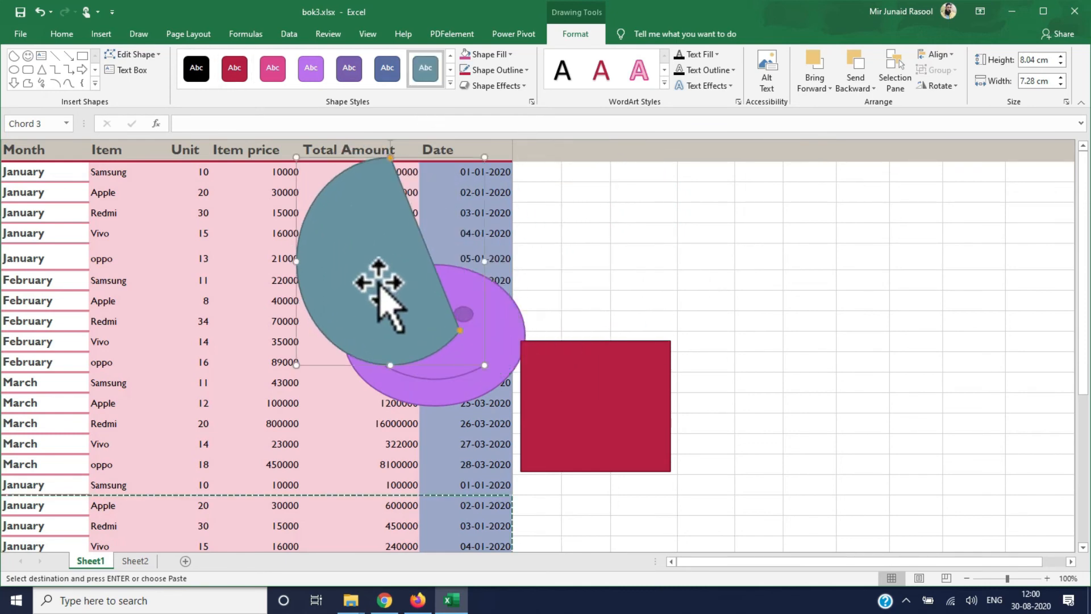
Move the rectangle and the smiley face so that both overlap the chord shape.
left_click_drag(614, 410, 374, 337)
left_click(672, 375)
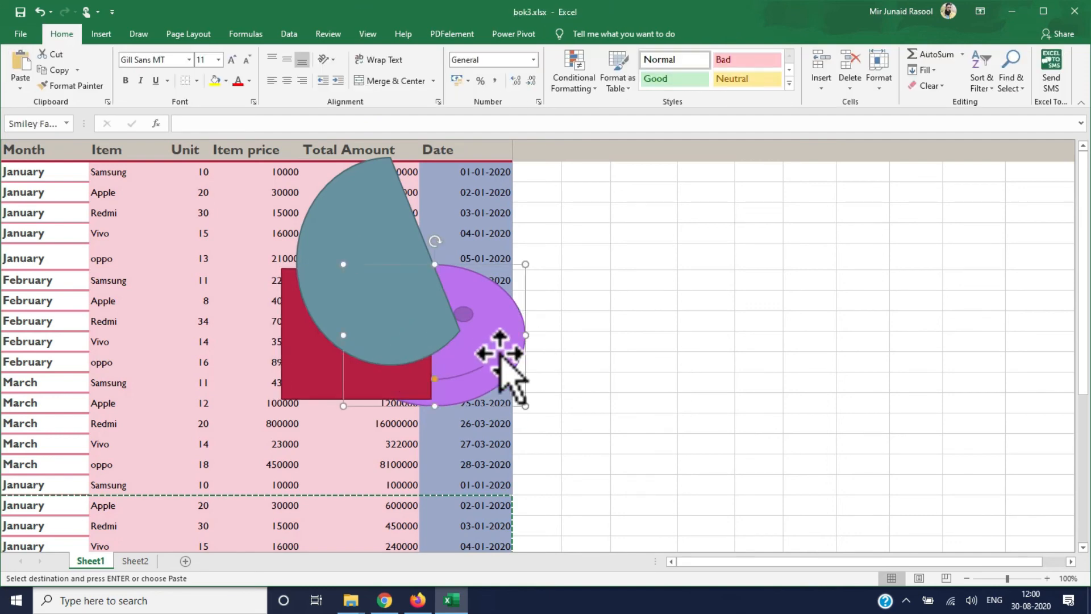
mouse_move(498, 355)
left_mouse_down()
mouse_move(487, 365)
mouse_move(444, 341)
mouse_move(435, 281)
mouse_move(458, 259)
mouse_move(472, 354)
left_mouse_up()
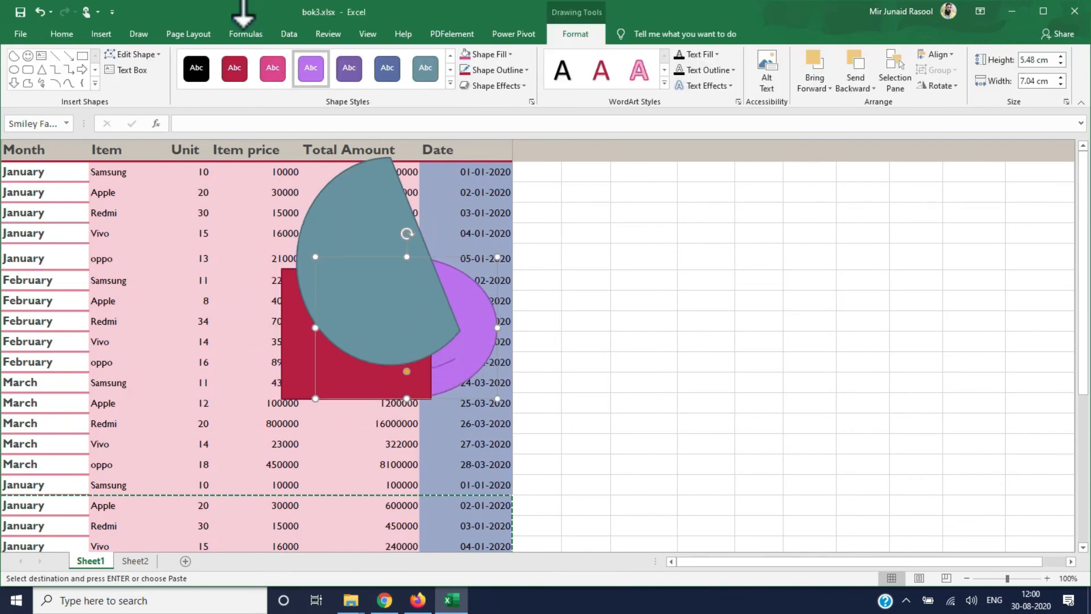
Bring the smiley face to the front of the other shapes.
left_click(193, 33)
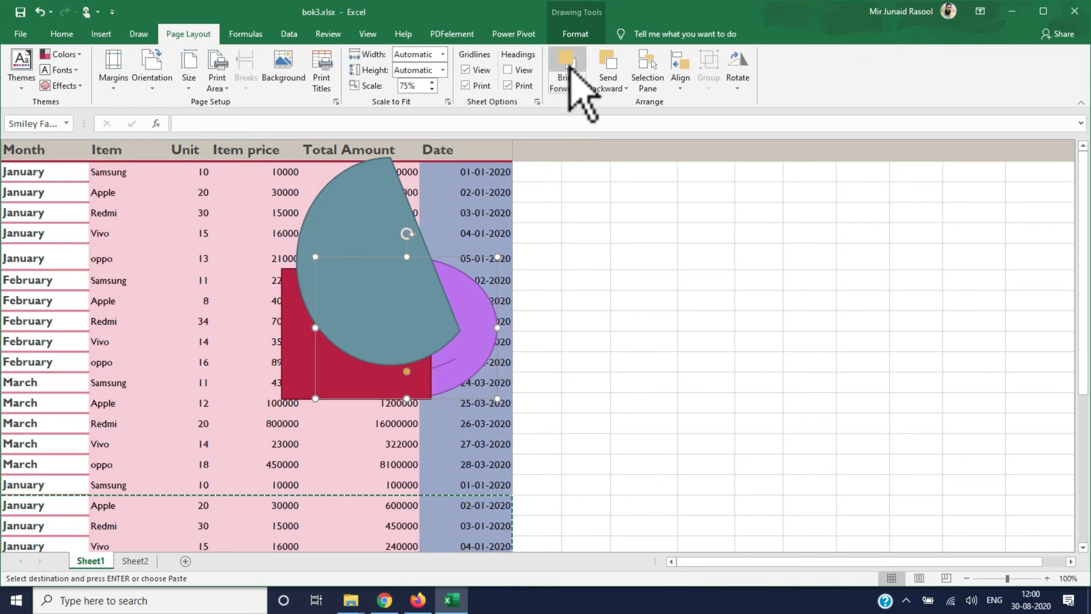
left_click(569, 64)
left_click(570, 65)
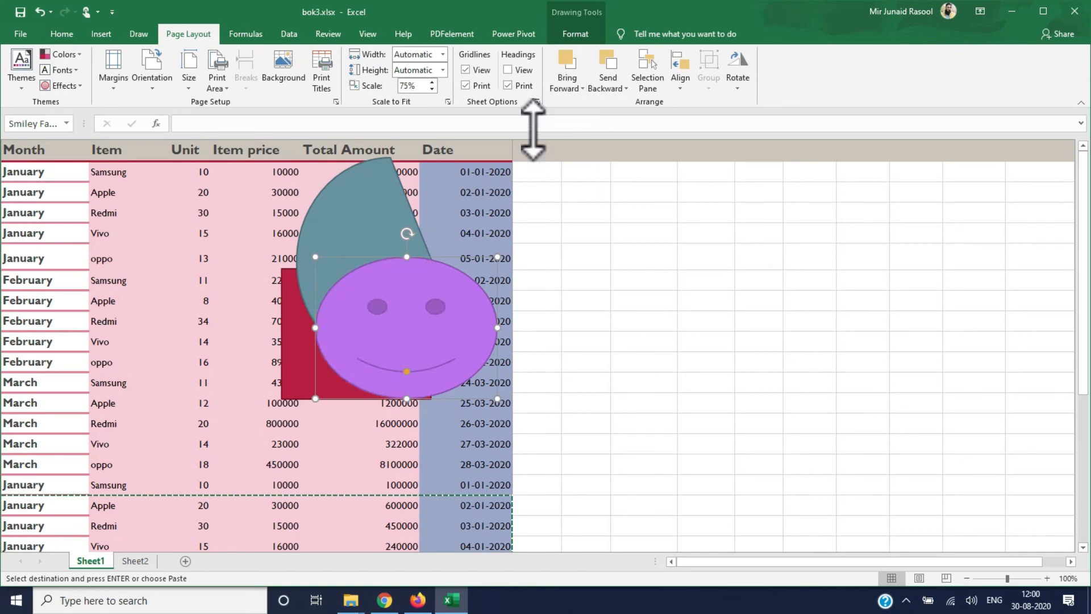
left_click(575, 89)
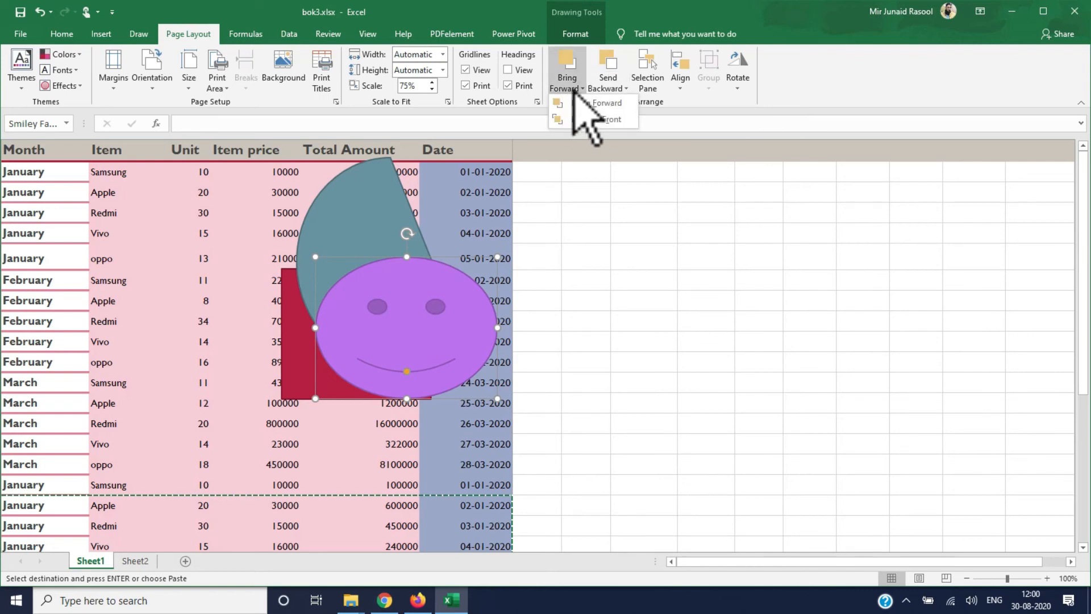
left_click(582, 118)
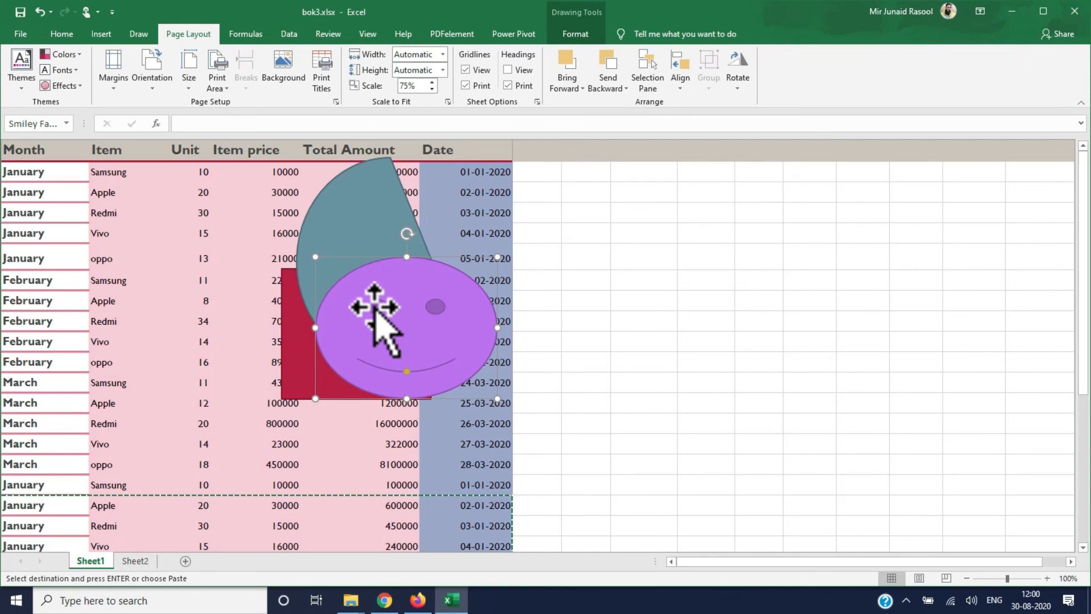
Bring the chord shape forward one level, and do the same with the rectangle.
left_click(378, 214)
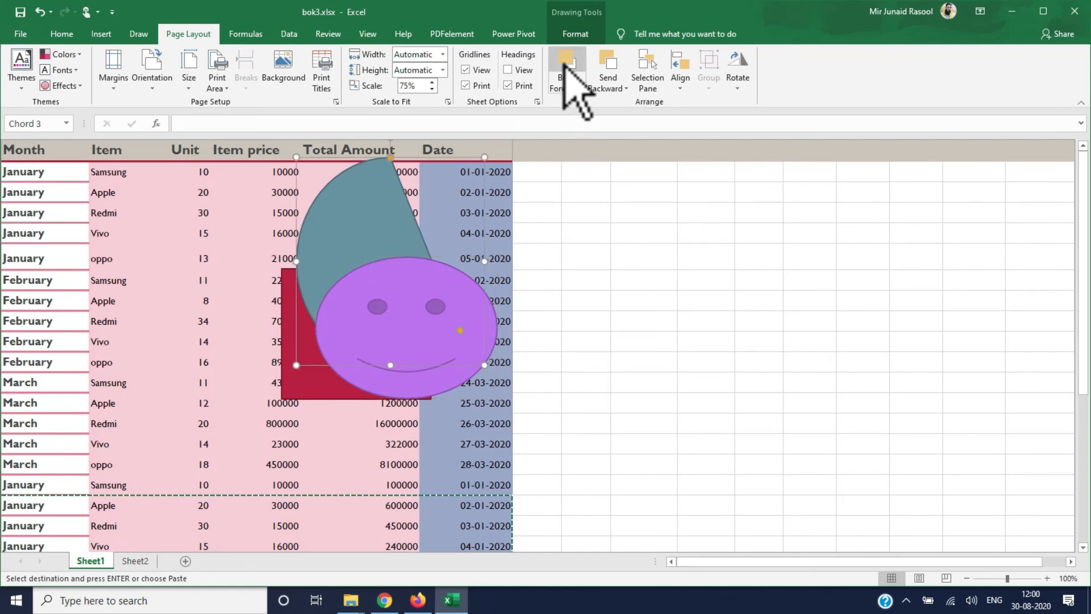
left_click(565, 71)
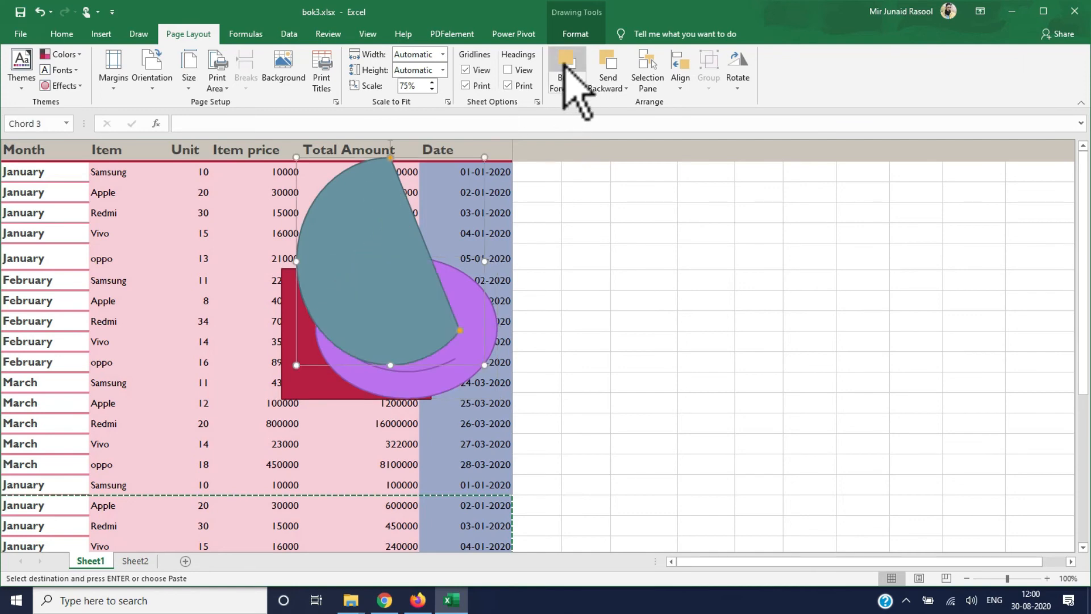
left_click(291, 391)
left_click(568, 62)
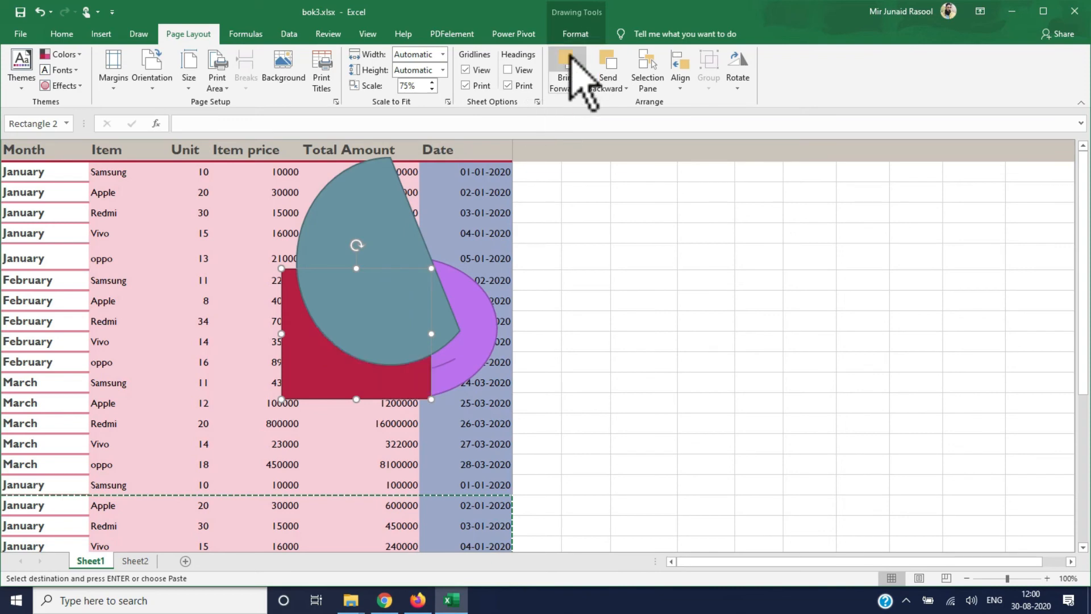
Send the rectangle backward one level and the chord shape backward two levels, behind the other shapes.
left_click(610, 69)
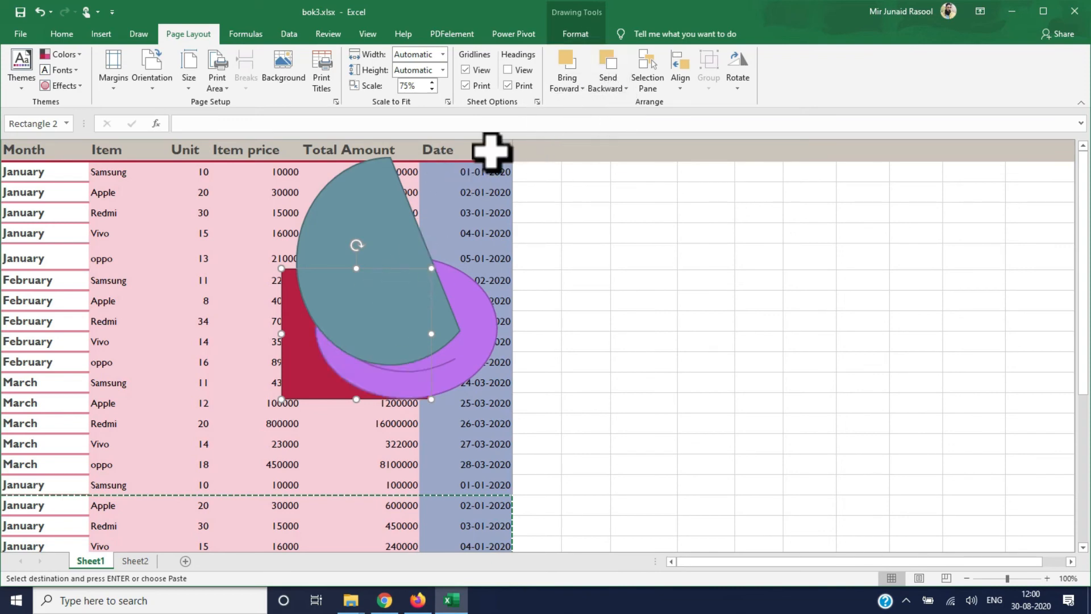
left_click(387, 214)
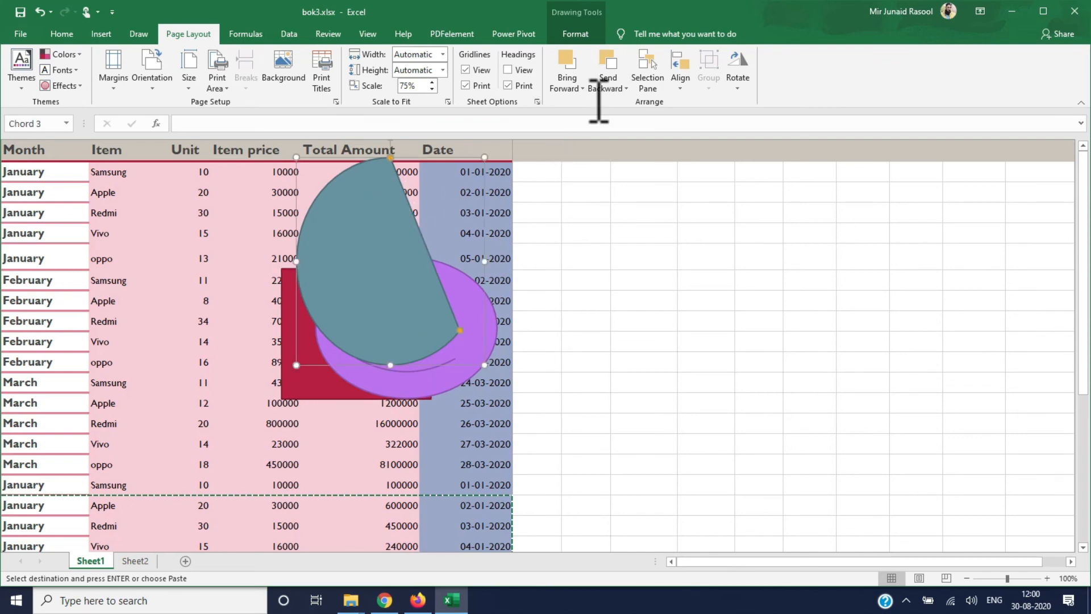
left_click(613, 69)
left_click(612, 68)
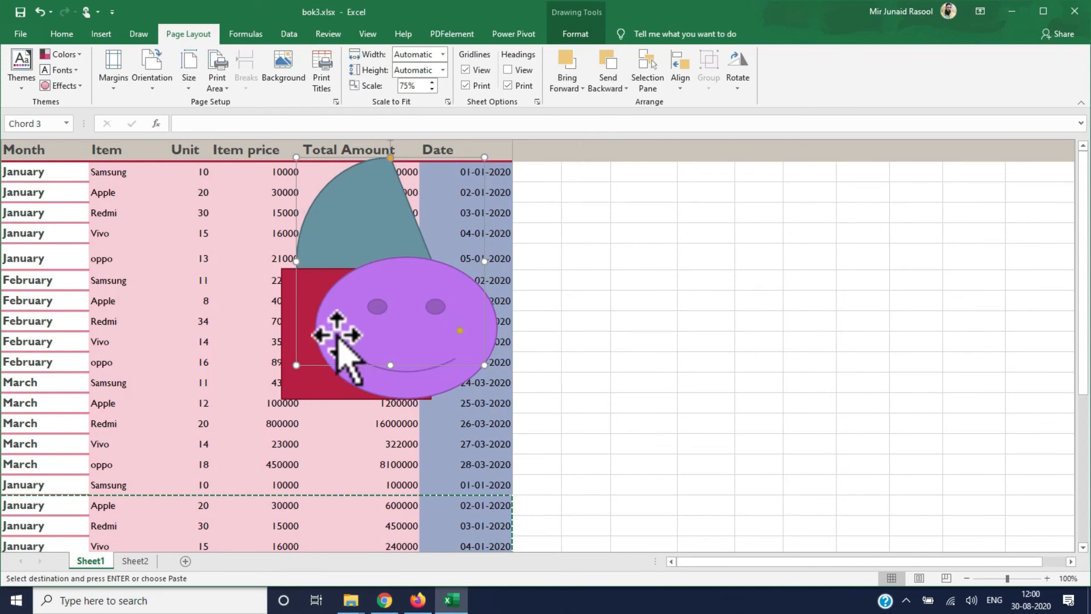
Move the three shapes apart, with the smiley face right of the chord and the rectangle below left of it.
left_click(415, 305)
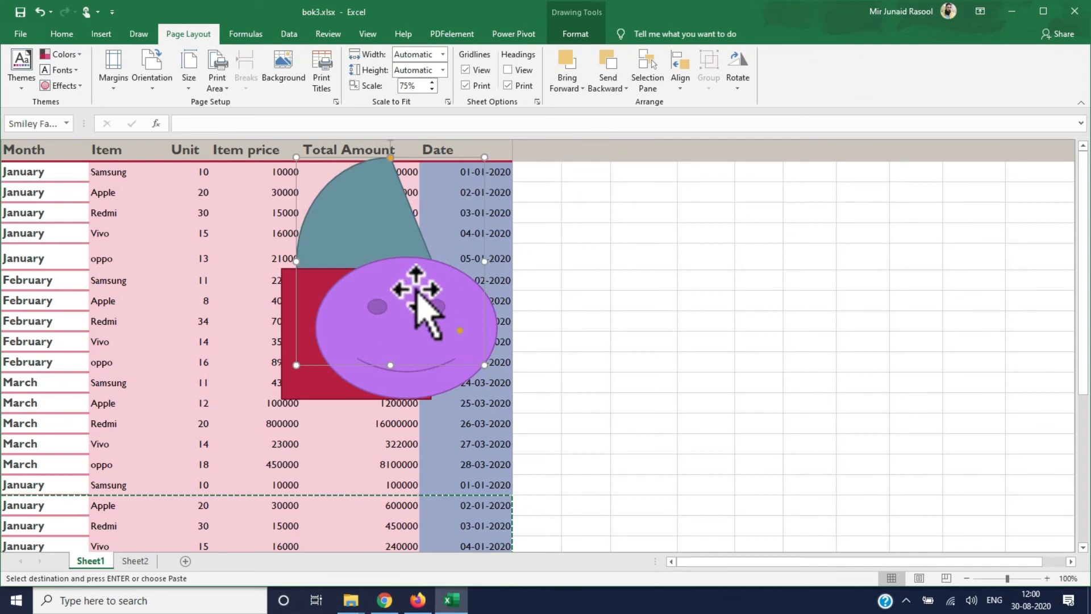
left_click_drag(414, 305, 428, 321)
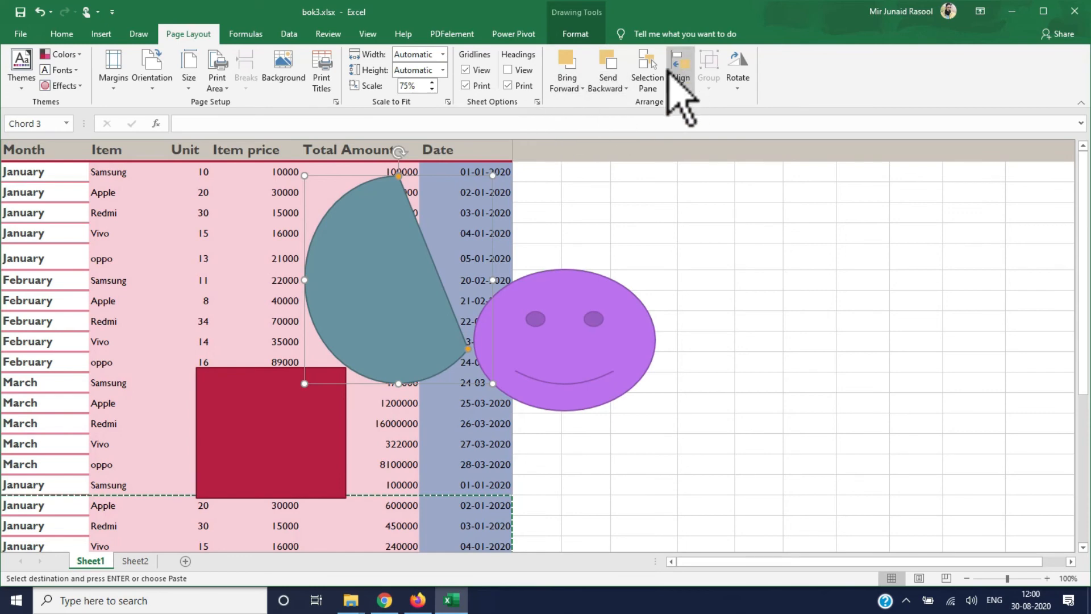
Use the Selection Pane to hide the smiley face, rectangle and chord one by one and show each of them again.
left_click(652, 64)
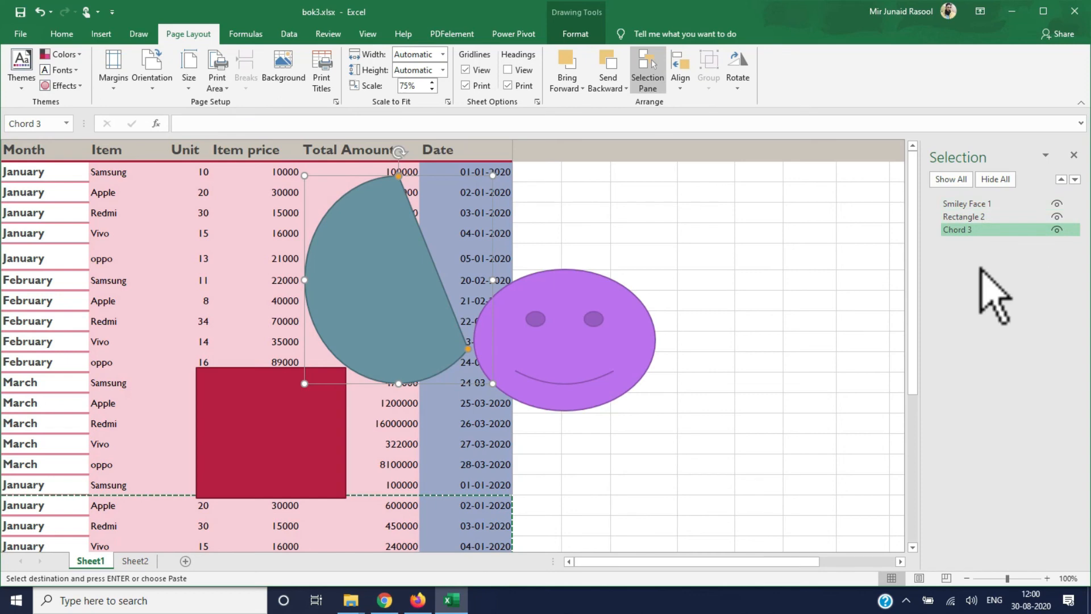
left_click(1056, 204)
left_click(1056, 216)
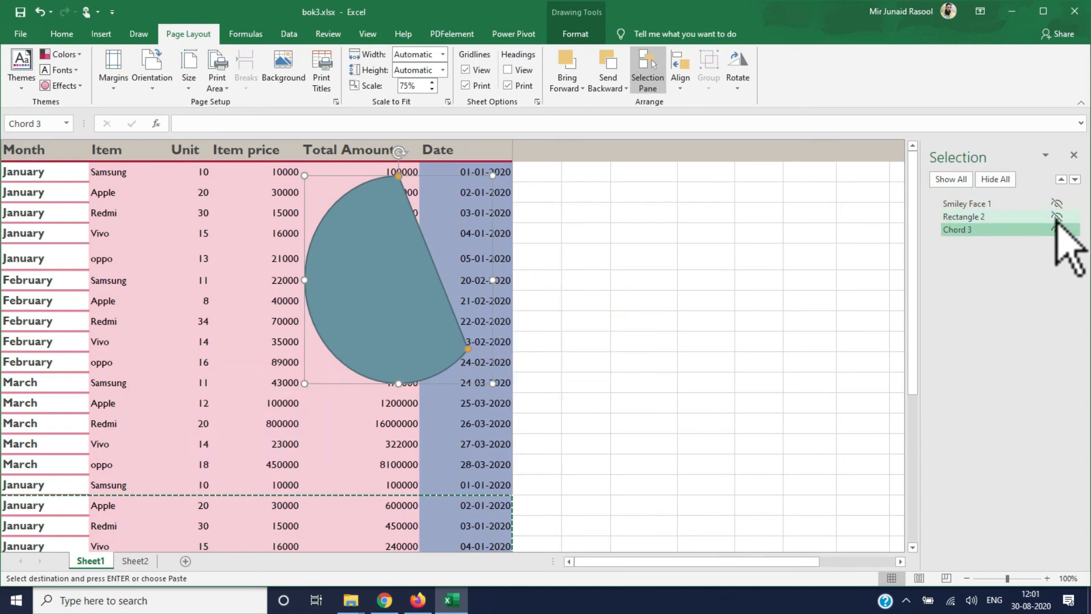
left_click(1056, 228)
left_click(1055, 228)
left_click(1056, 216)
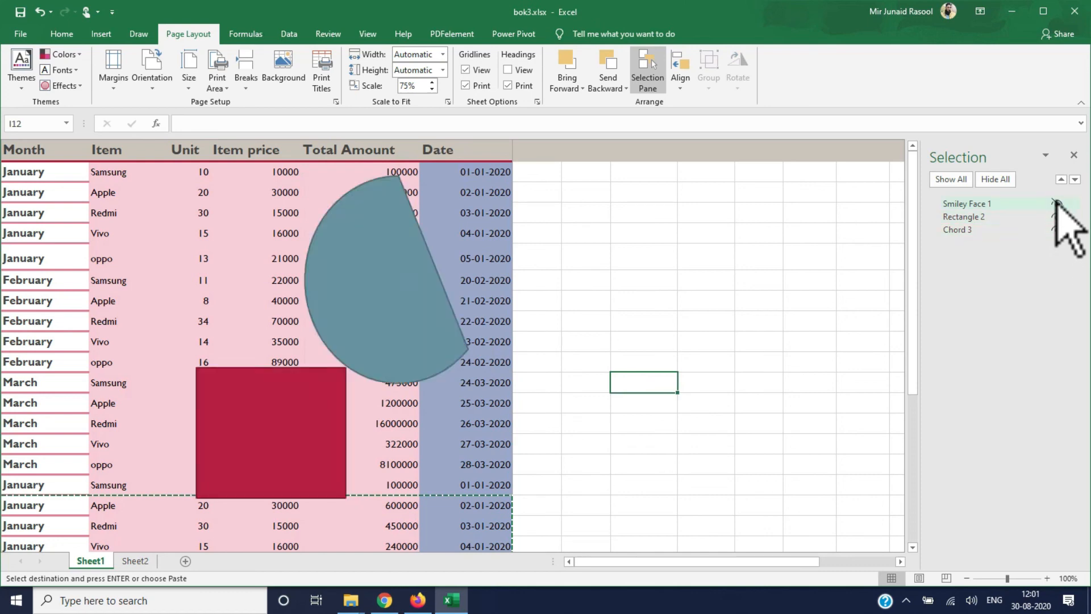
left_click(1056, 203)
Hide all shapes at once, show them all again and close the Selection Pane.
left_click(995, 180)
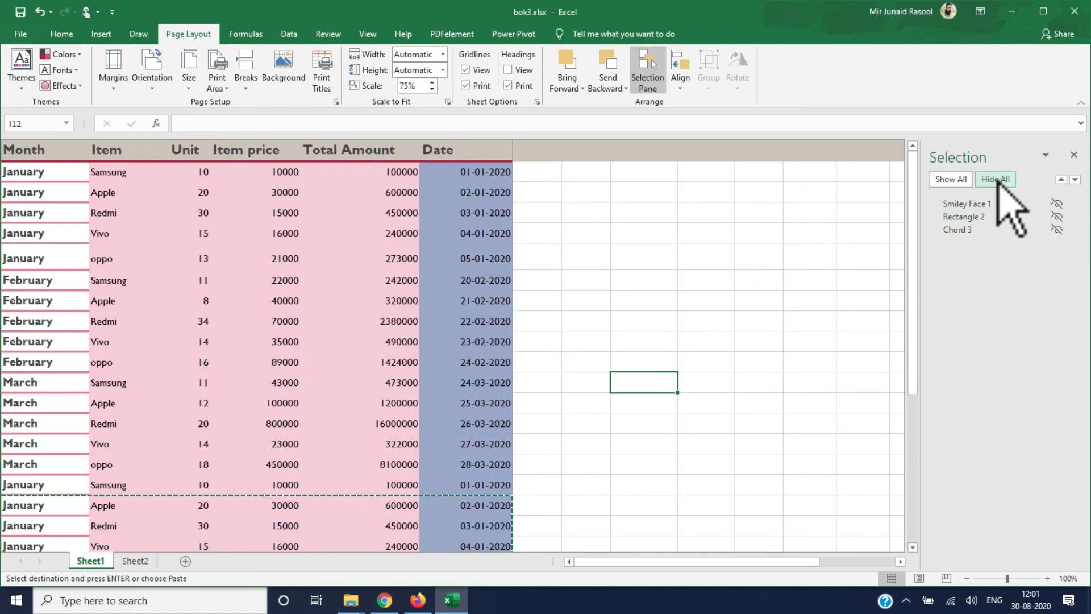
left_click(960, 180)
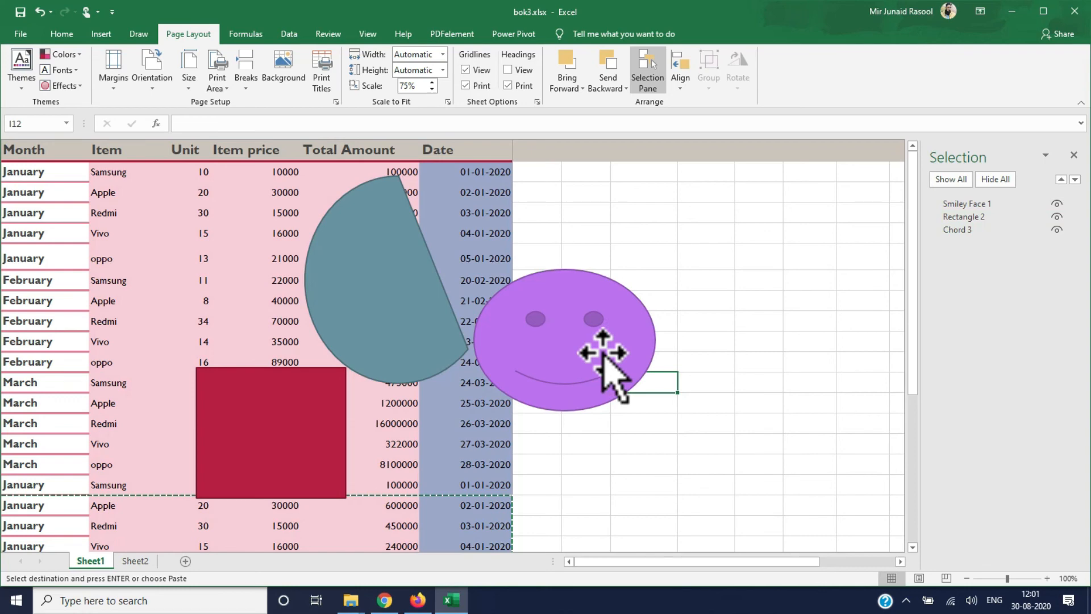
left_click(1074, 155)
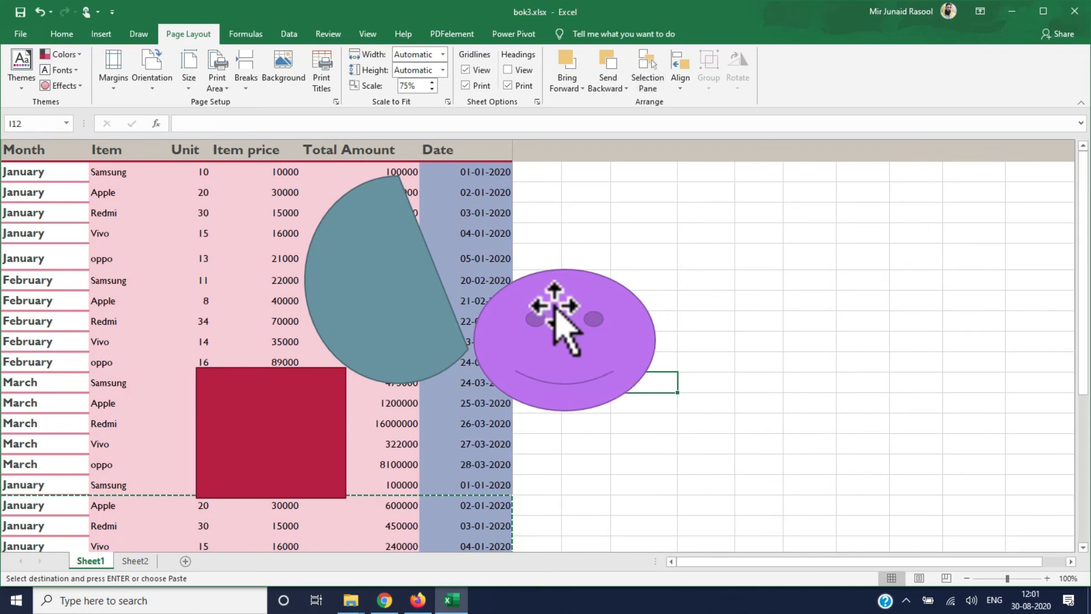
Move the chord, smiley face and rectangle closer together so that their edges overlap.
left_click_drag(440, 360, 452, 367)
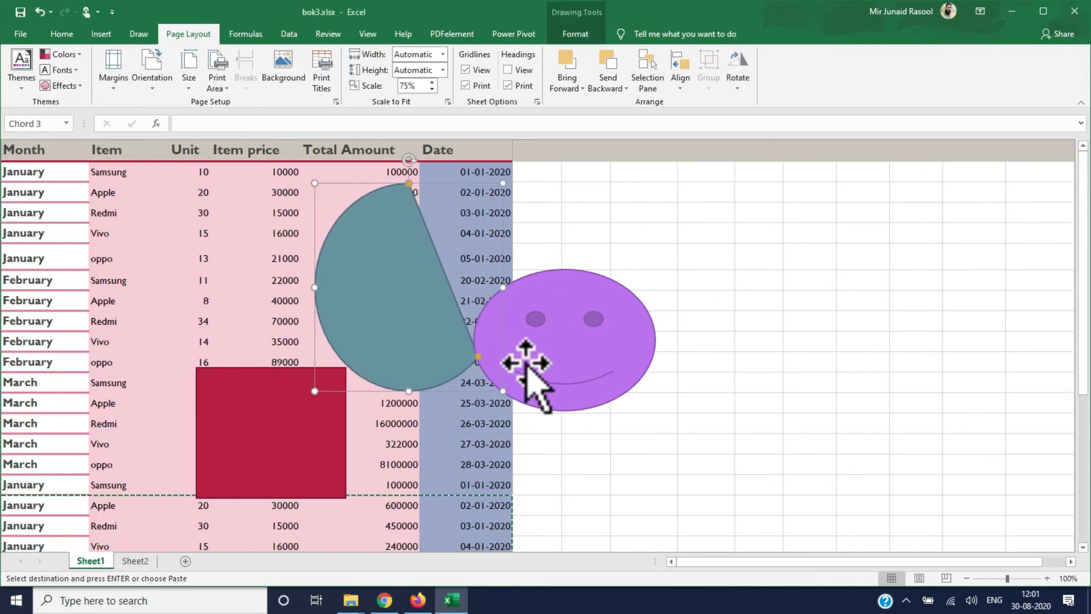
left_click_drag(519, 364, 494, 372)
left_click(277, 423)
left_click_drag(277, 424, 328, 385)
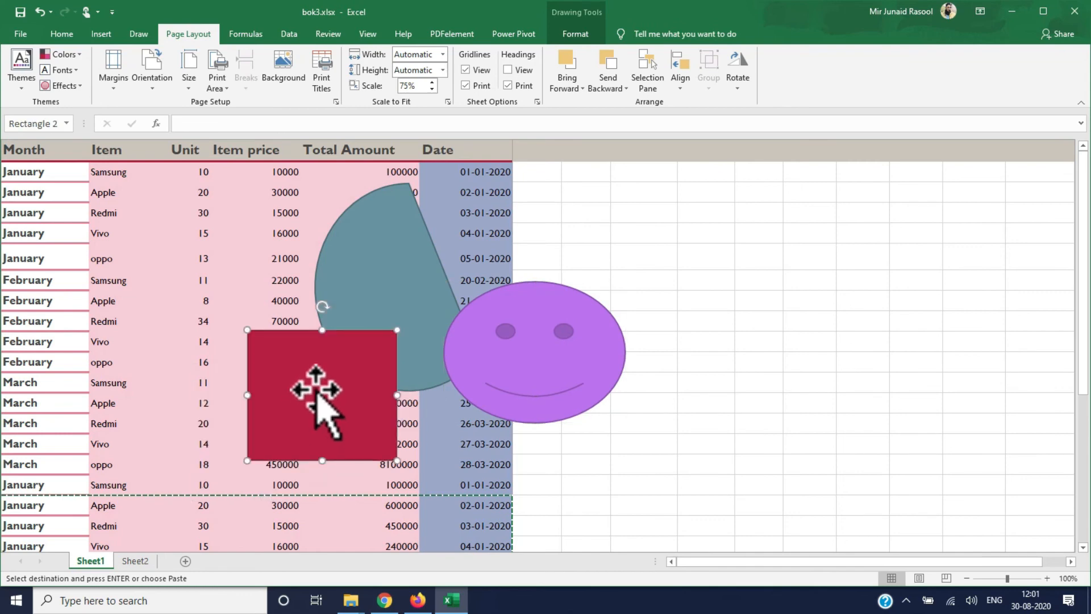
Shift the rectangle slightly to the left and align all three shapes by their left edges.
left_click(681, 83)
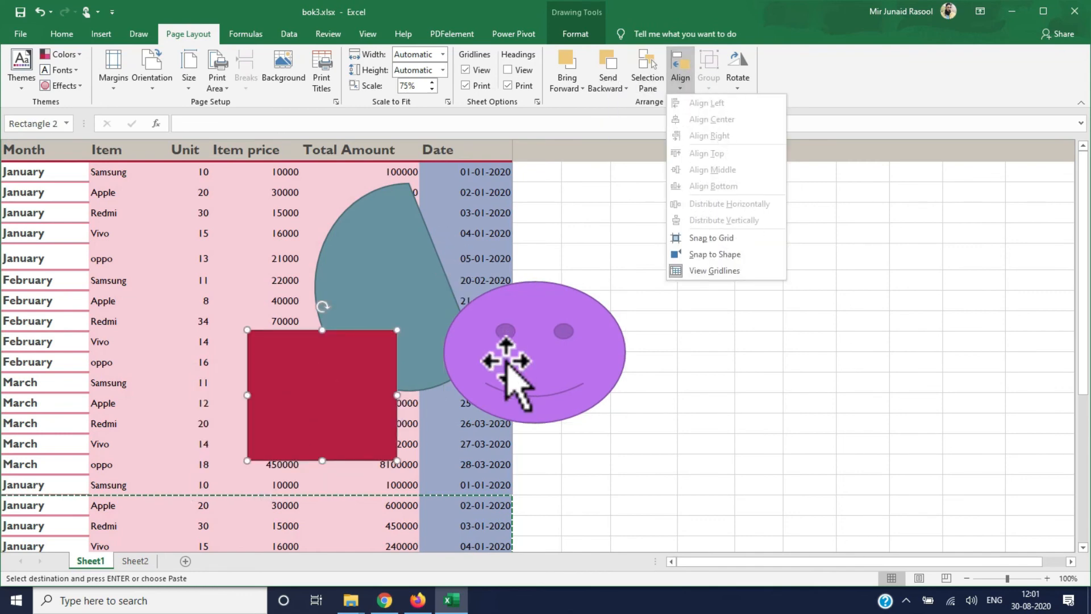
left_click(375, 375)
left_click_drag(370, 376, 328, 378)
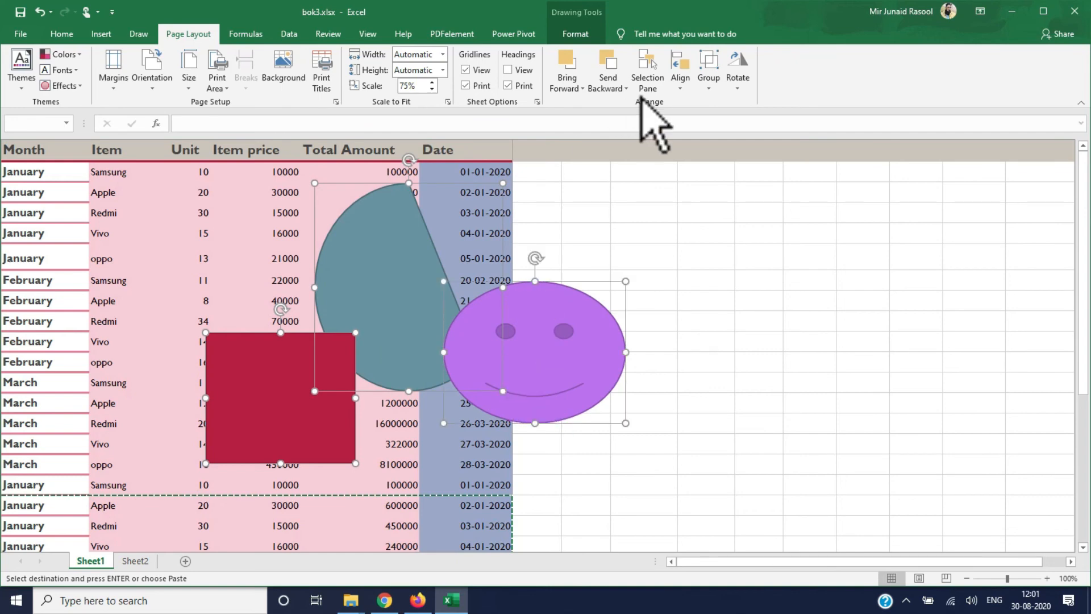
left_click(681, 86)
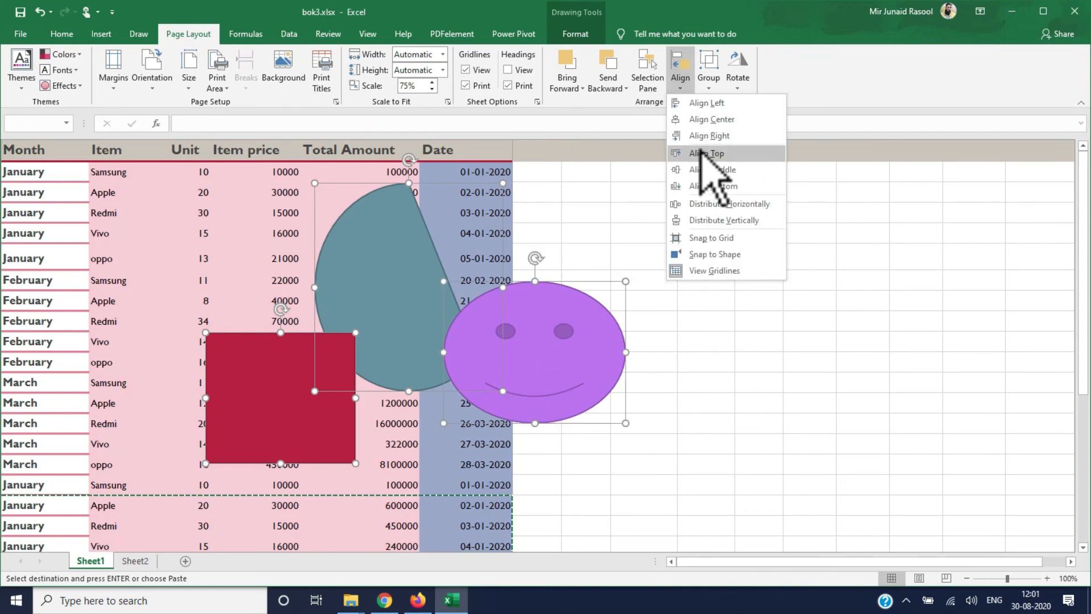
left_click(707, 103)
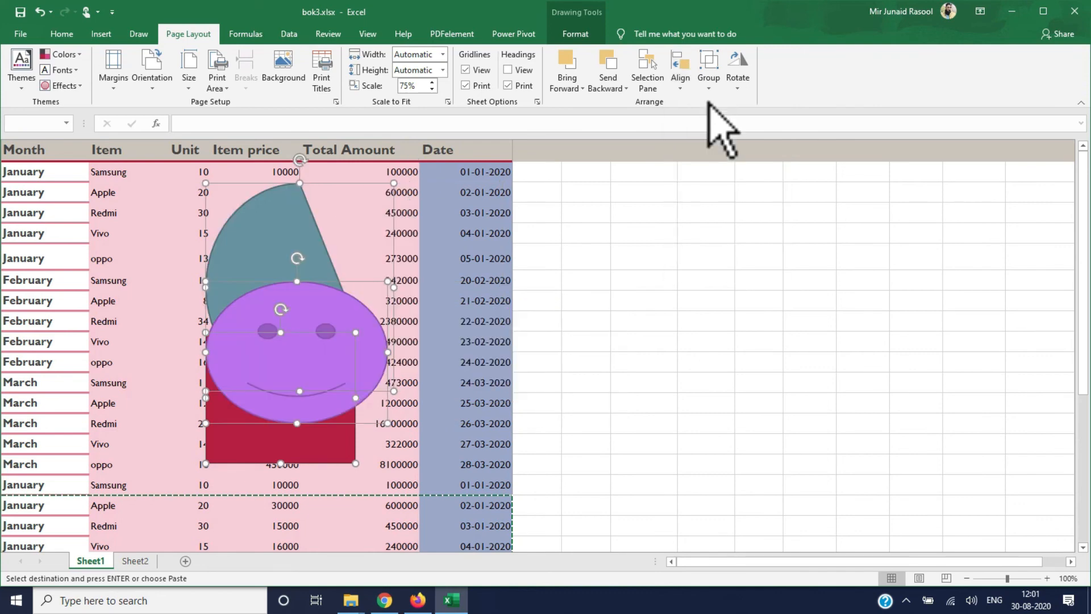
Align the three selected shapes by their horizontal centers and then by their right edges.
left_click(680, 82)
left_click(704, 117)
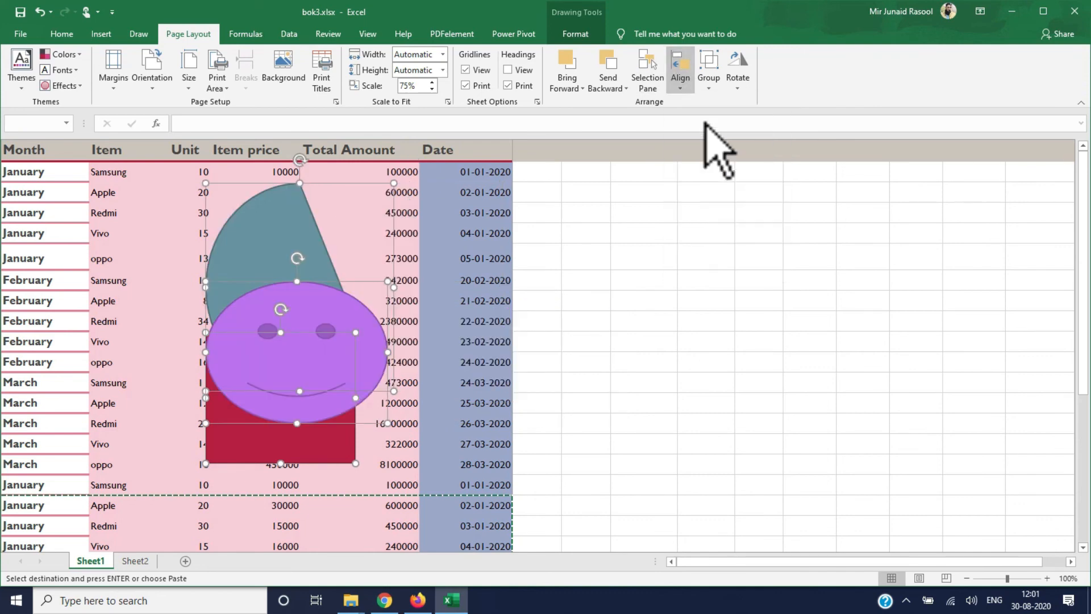
left_click(680, 83)
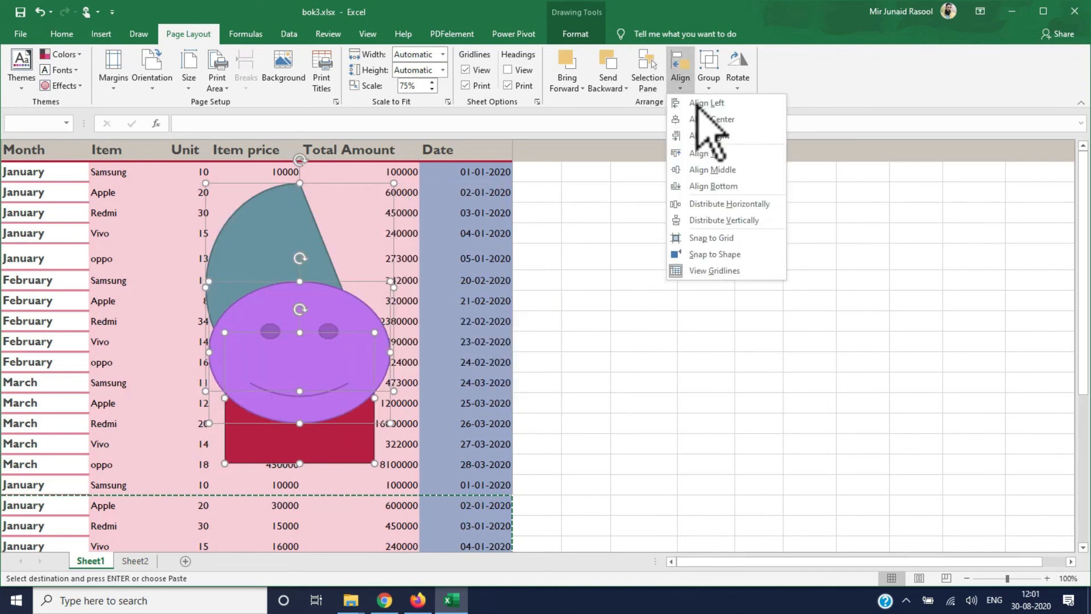
left_click(697, 135)
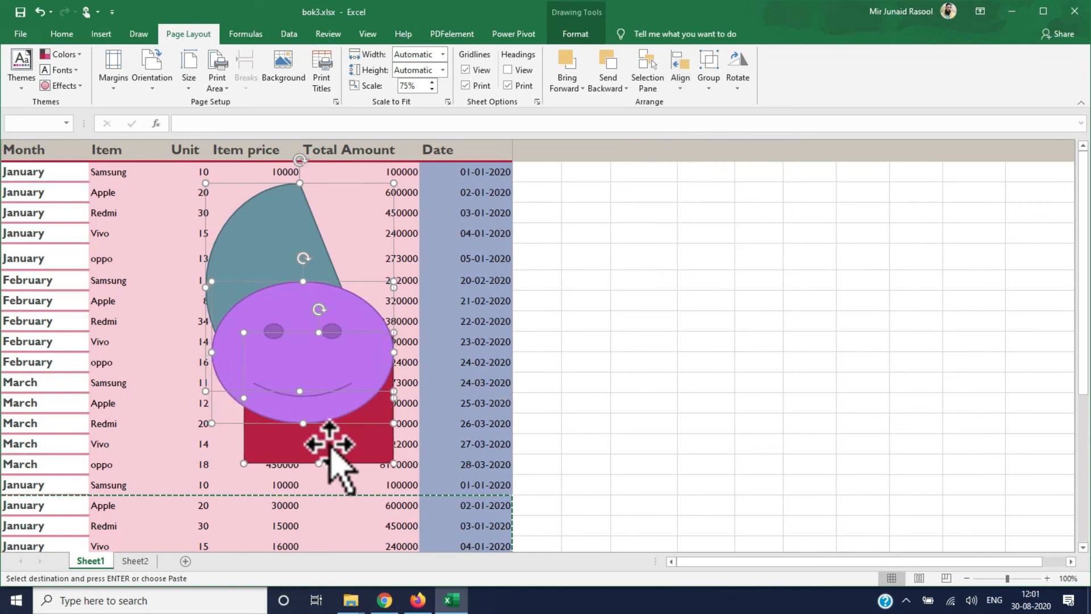
Deselect the shapes, select the rectangle, chord and smiley face again, and apply Align Right to them.
double_click(652, 362)
left_click(377, 420)
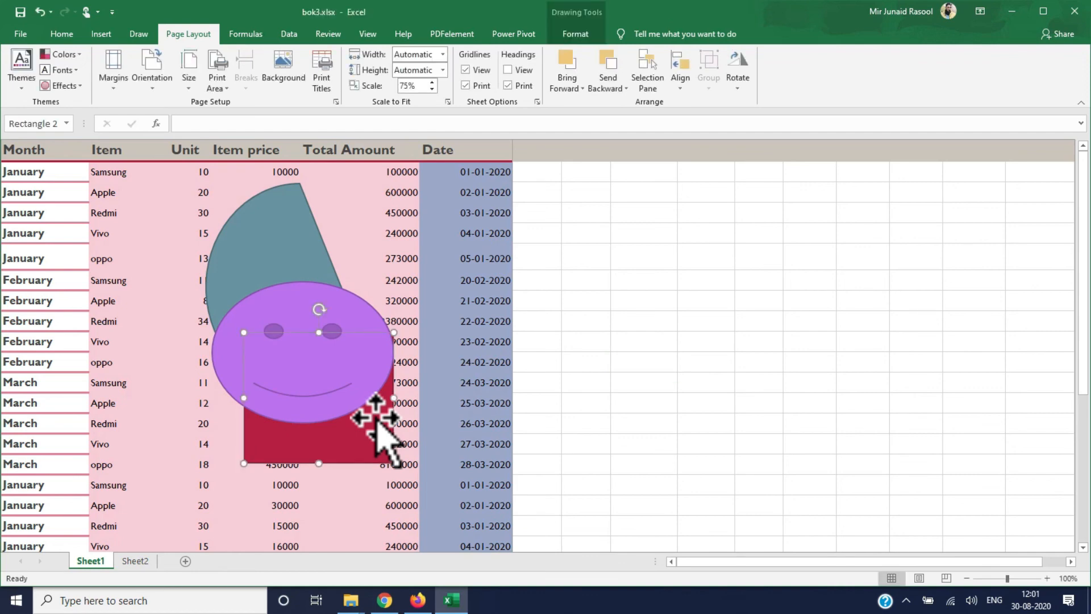
left_click(310, 262, "ctrl")
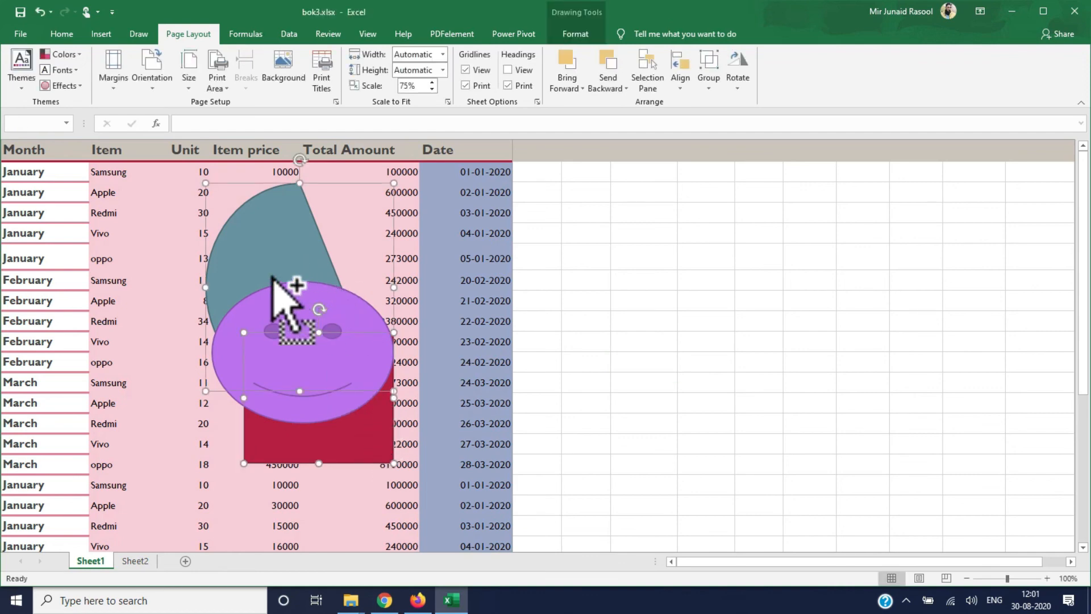
left_click(680, 73)
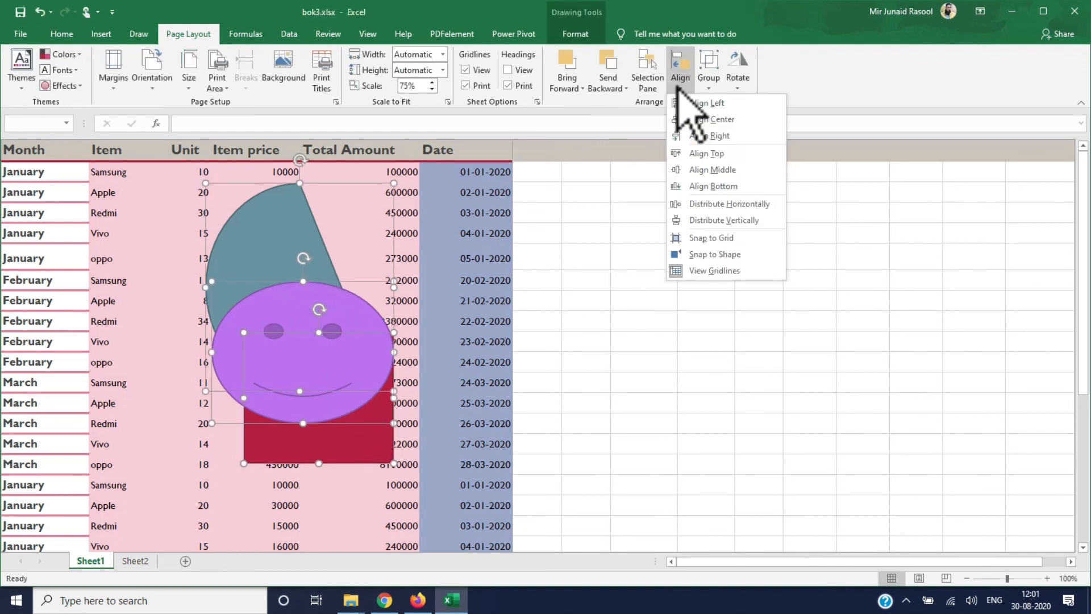
left_click(711, 141)
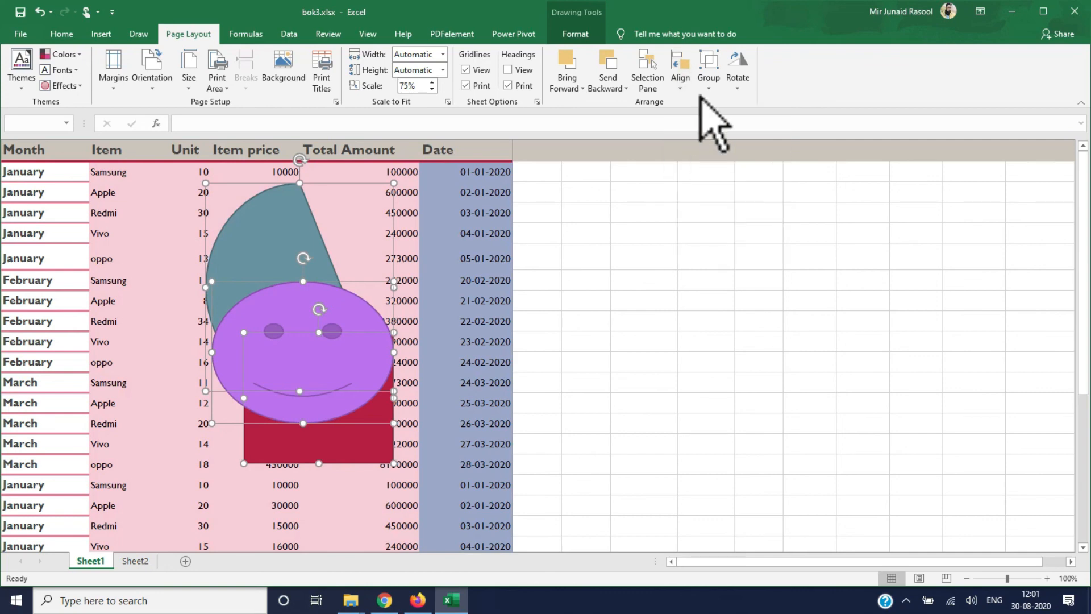
Align the three selected shapes by their top edges and then by their vertical middles.
left_click(684, 88)
left_click(702, 153)
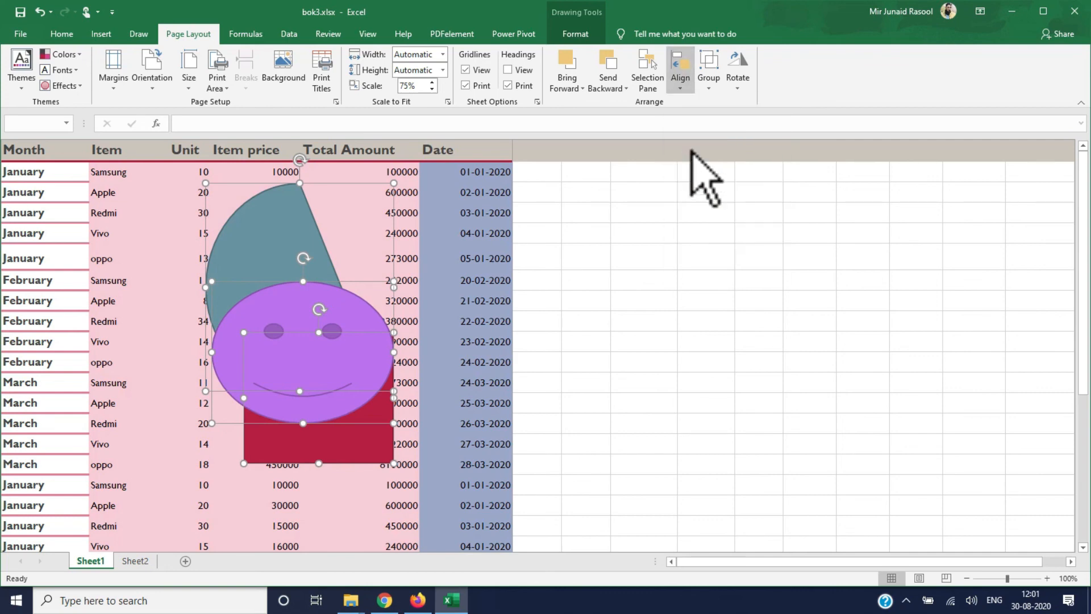
left_click(687, 89)
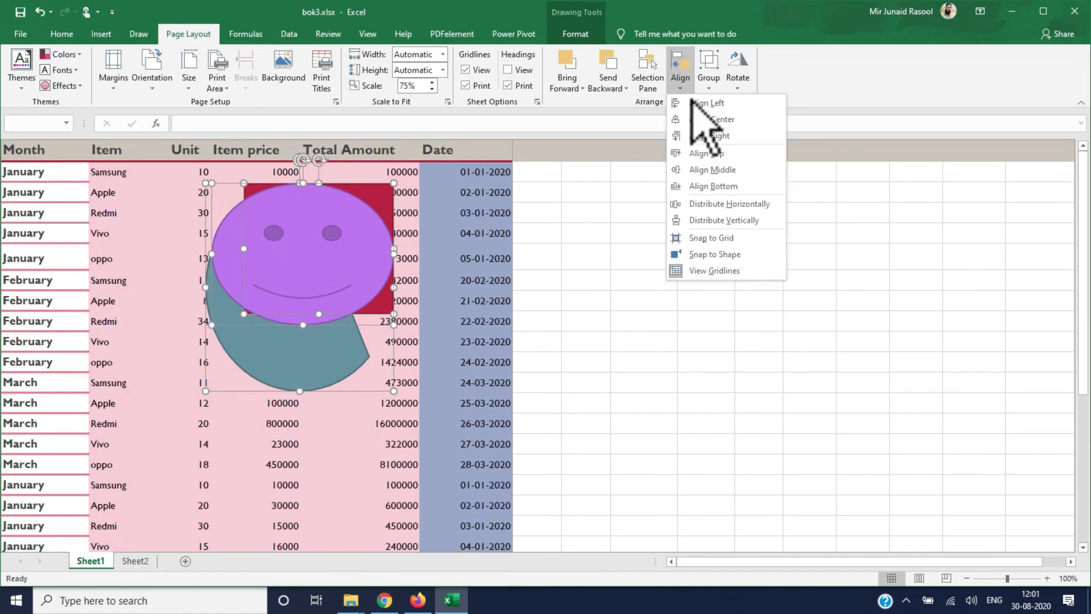
left_click(704, 170)
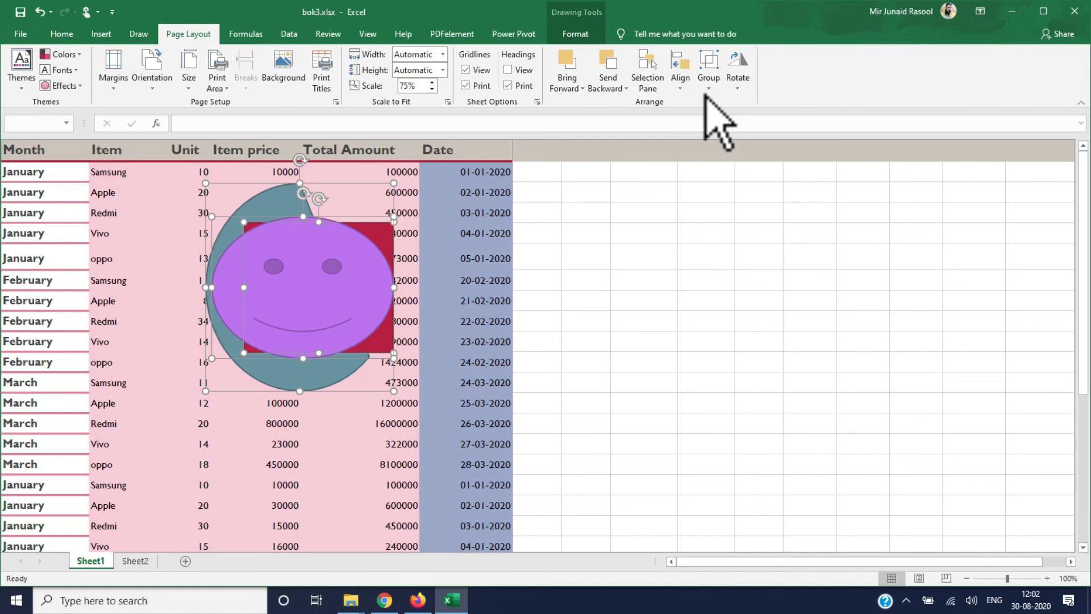
Move the smiley face well to the right of the chord and place the rectangle between the two.
left_click(518, 326)
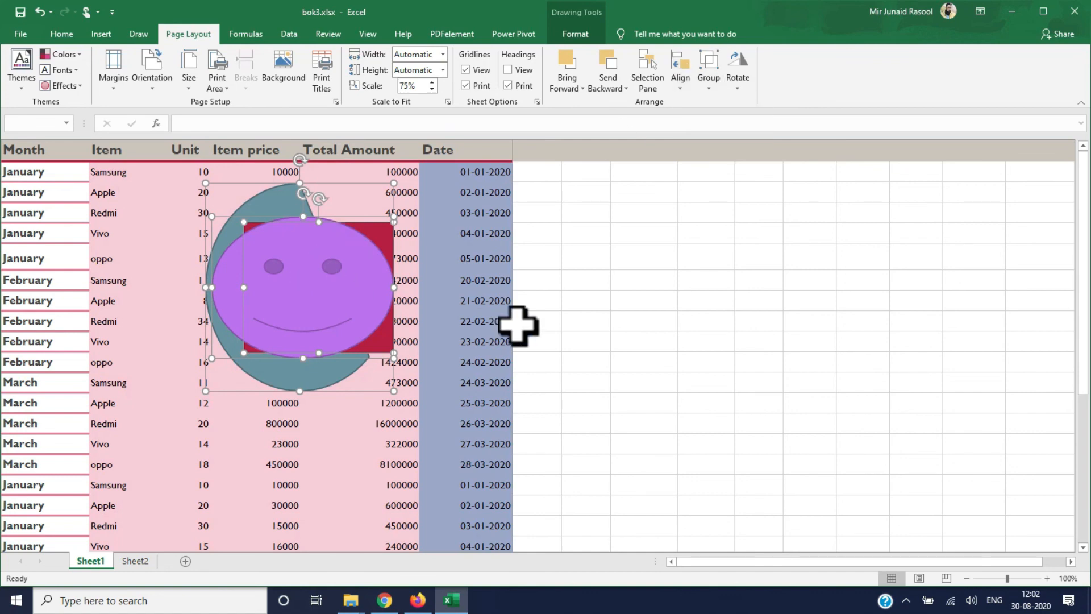
key("Escape")
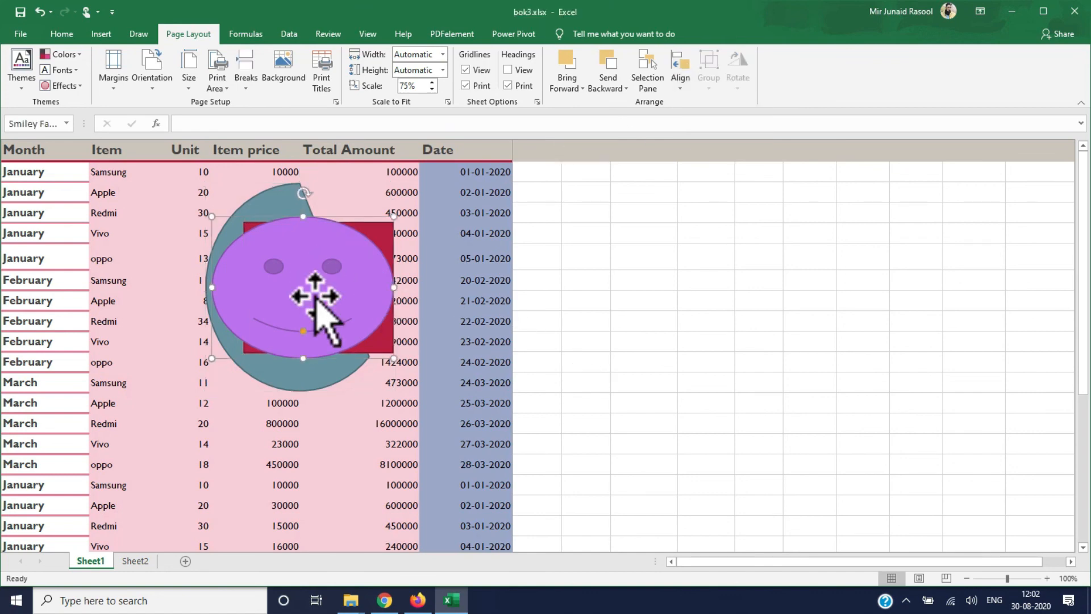
left_click_drag(344, 304, 625, 370)
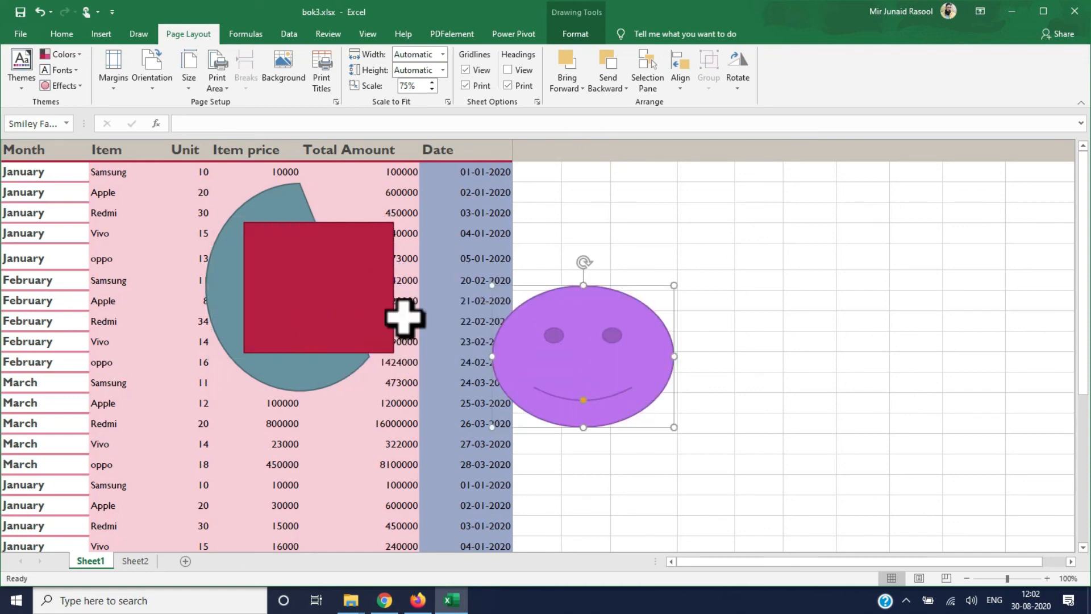
left_click_drag(402, 311, 473, 330)
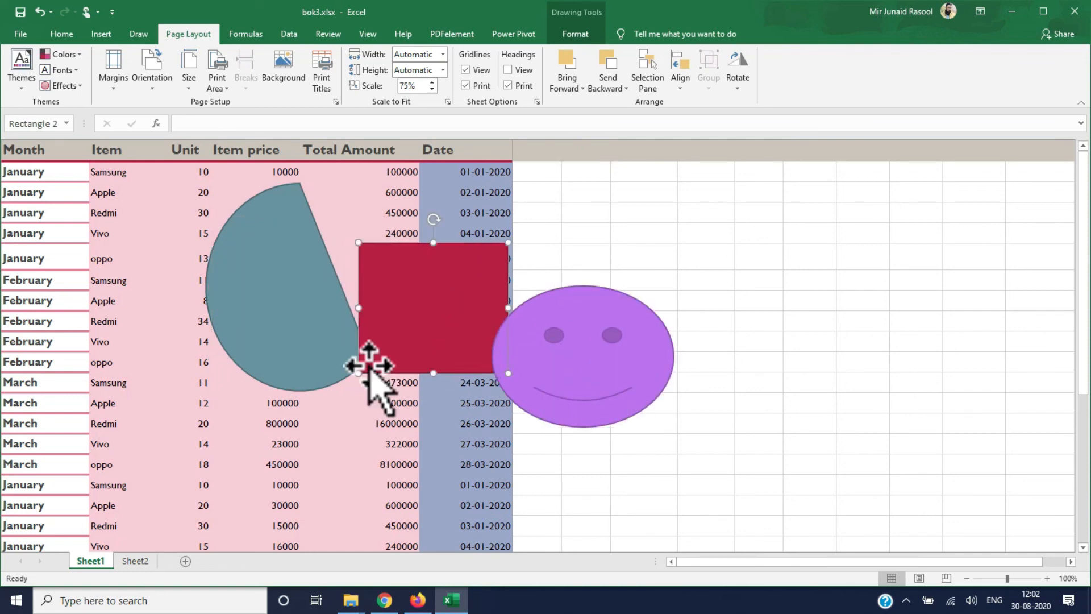
Group the chord, rectangle and smiley face, and move the group slightly down and to the right.
left_click(302, 328)
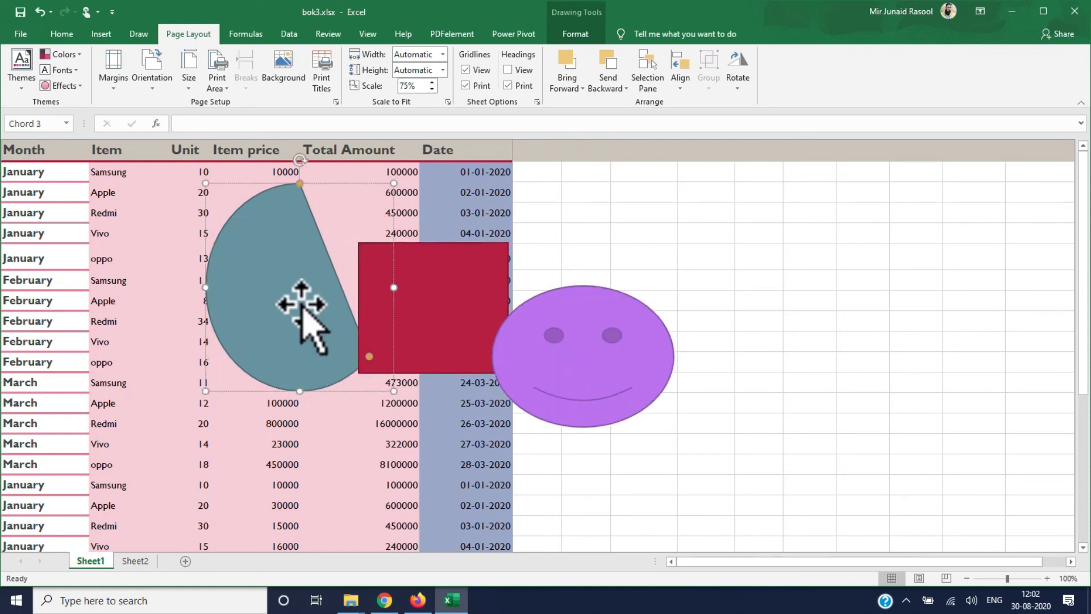
left_click(629, 358)
left_click(388, 310)
left_click(324, 304)
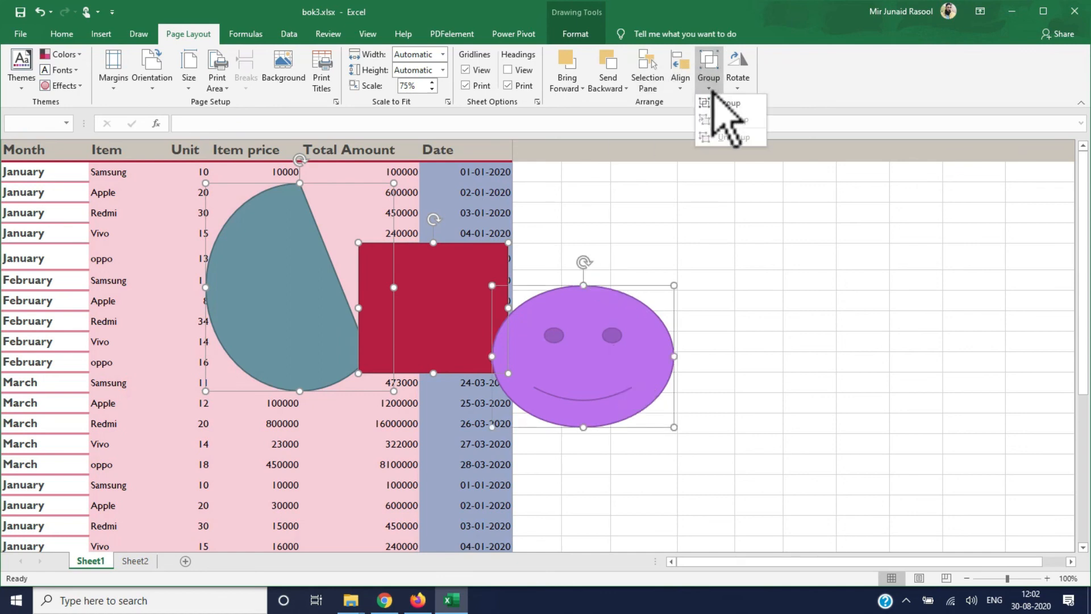
left_click(715, 102)
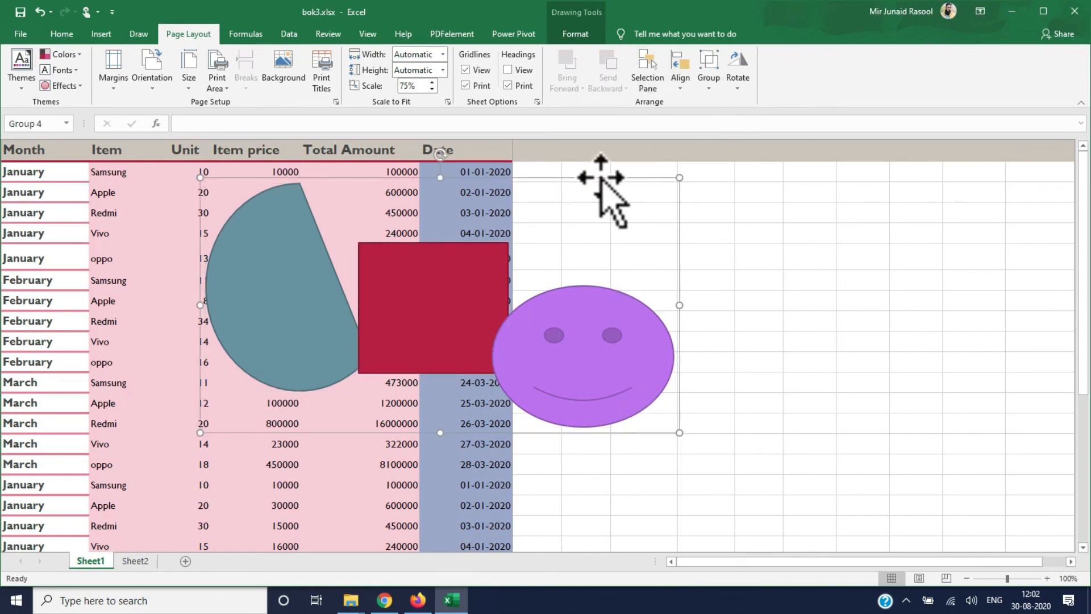
left_click_drag(602, 182, 646, 202)
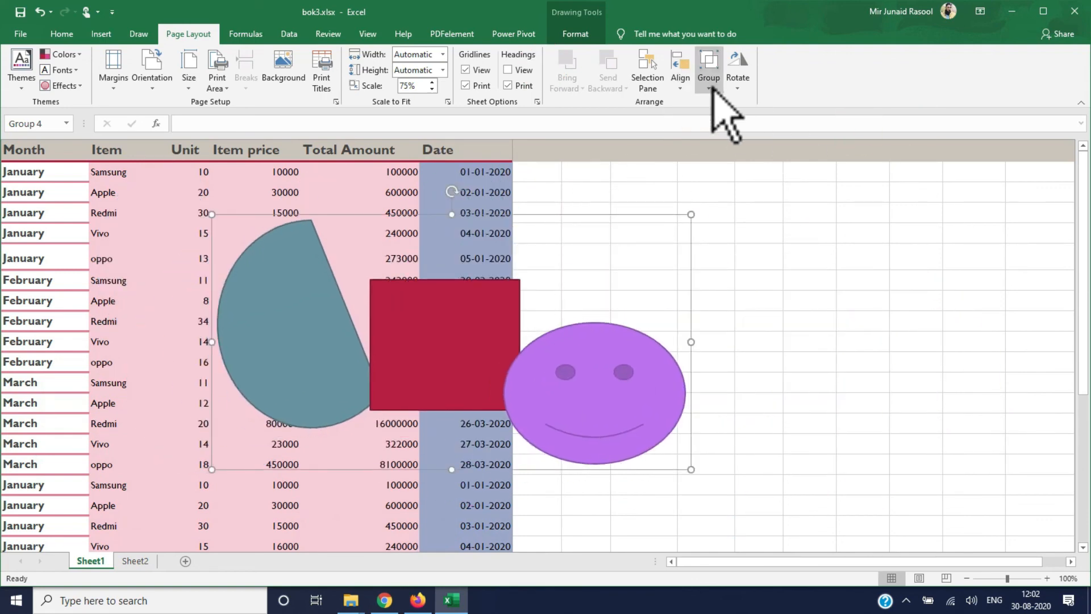
Ungroup the three shapes and group them again.
left_click(722, 137)
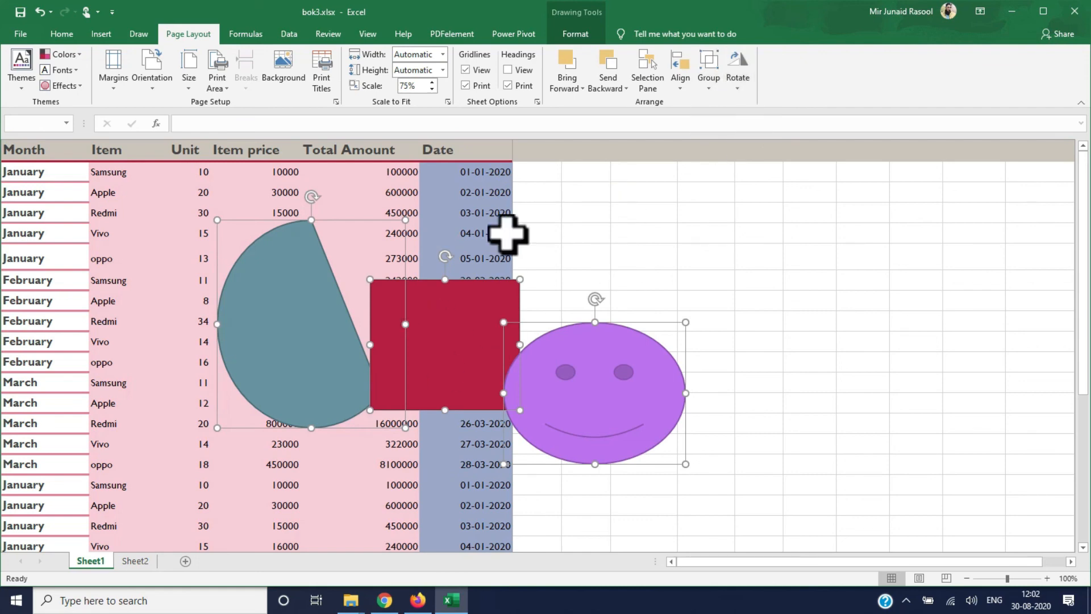
left_click(711, 103)
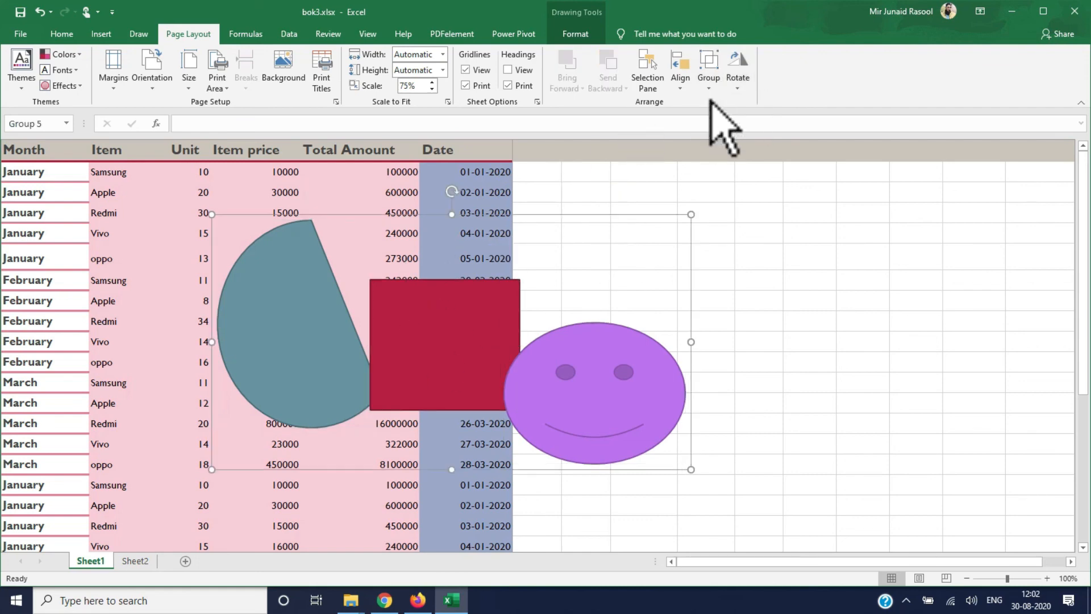
Rotate the grouped shapes right by 90° and then back left by 90°.
left_click(738, 64)
left_click(750, 104)
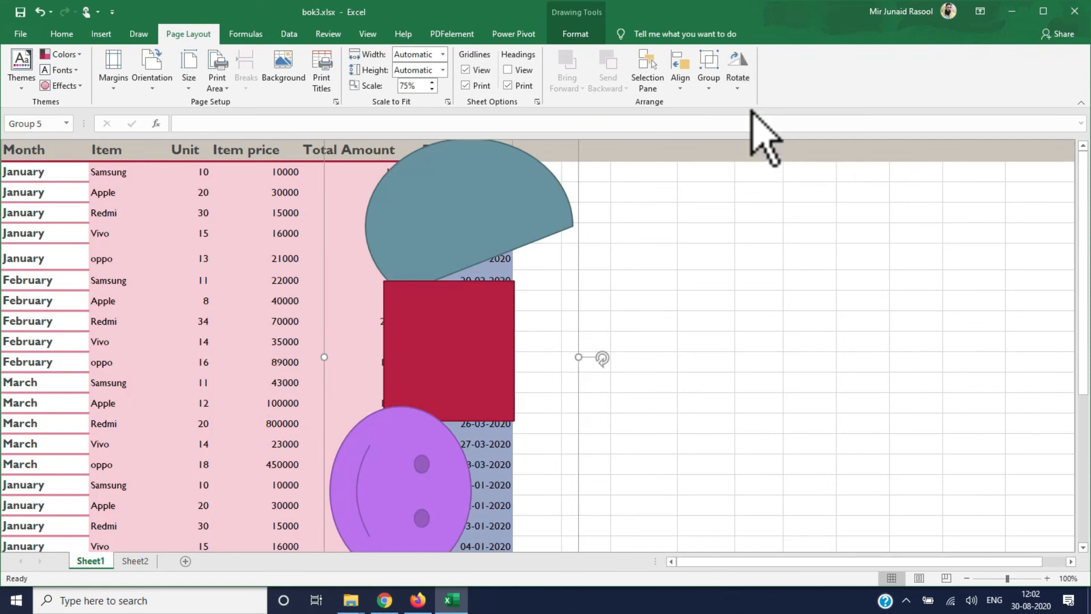
left_click(738, 79)
left_click(761, 119)
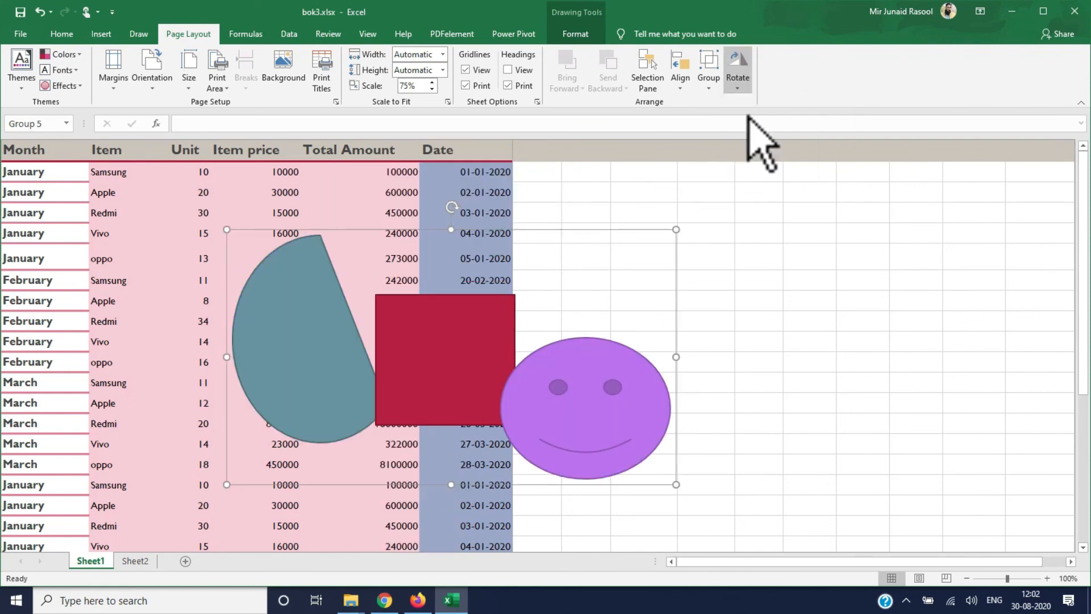
Flip the grouped shapes vertically and then horizontally.
left_click(739, 80)
left_click(738, 135)
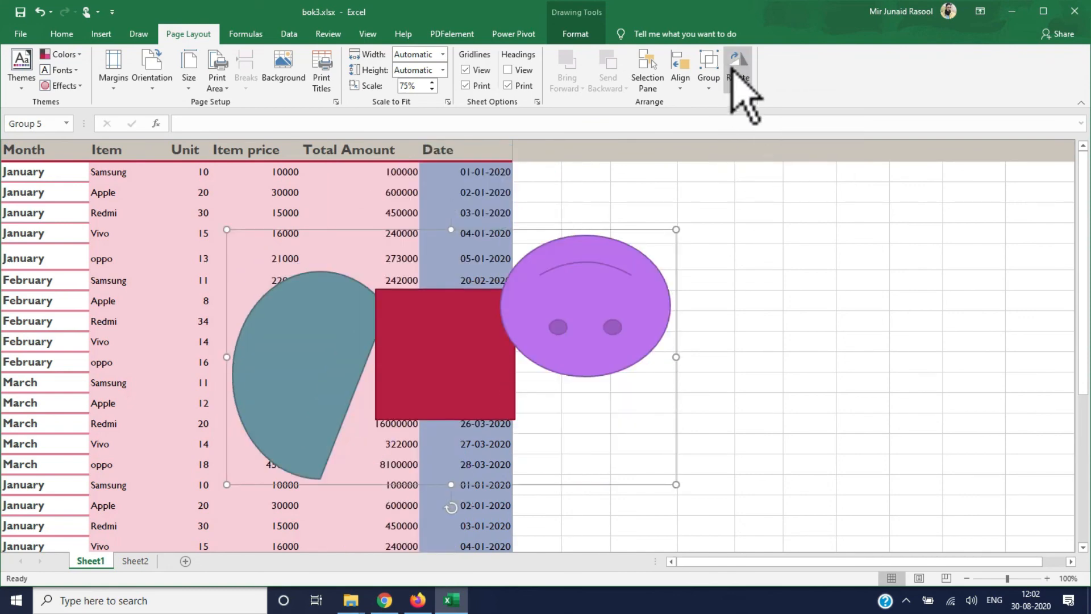
left_click(738, 77)
left_click(736, 152)
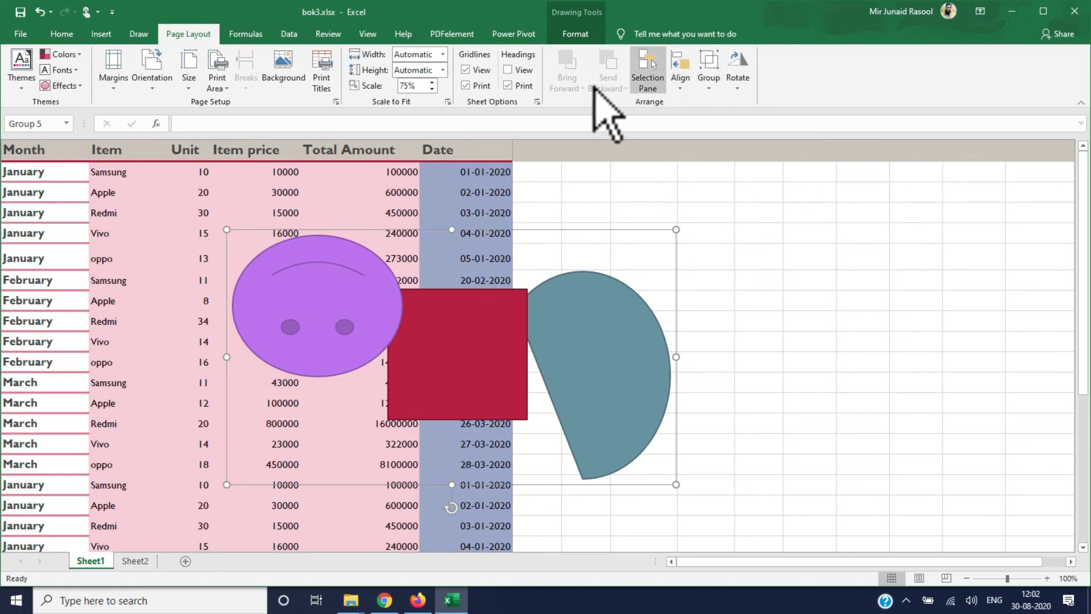
left_click(343, 273)
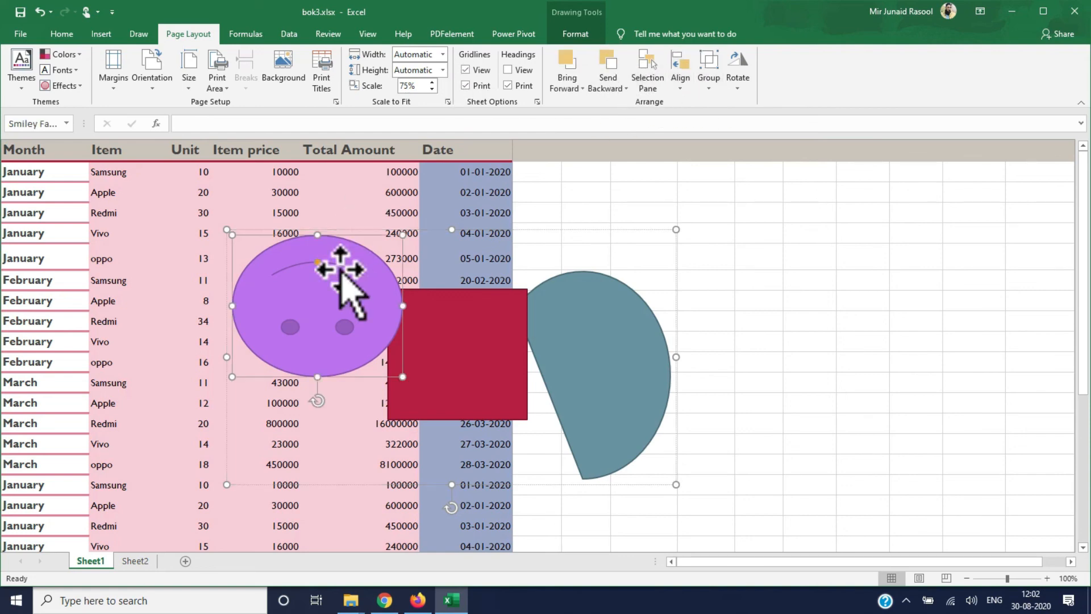
left_click(443, 244)
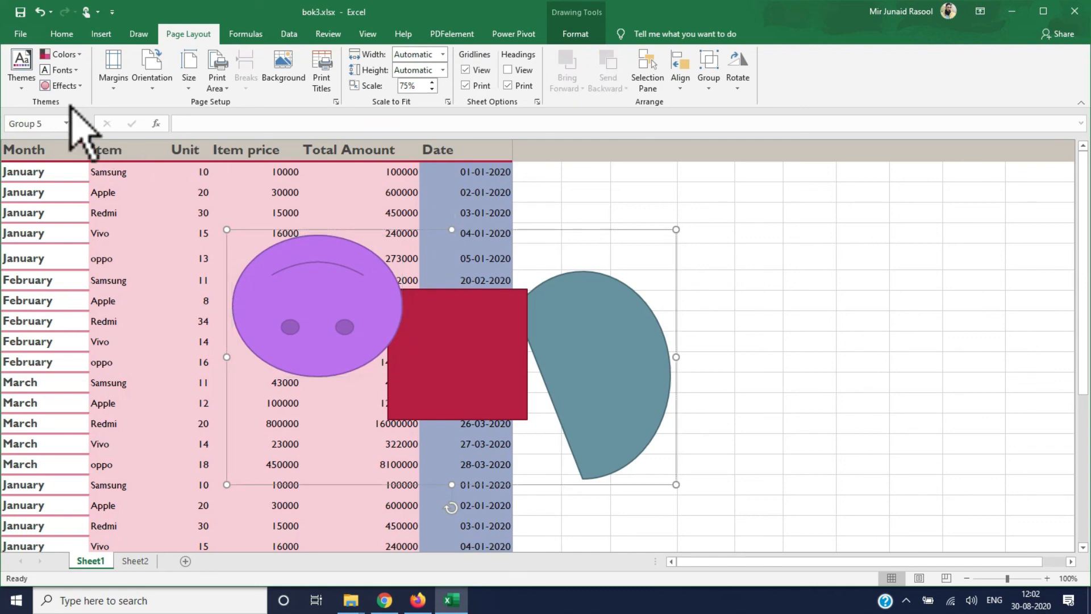